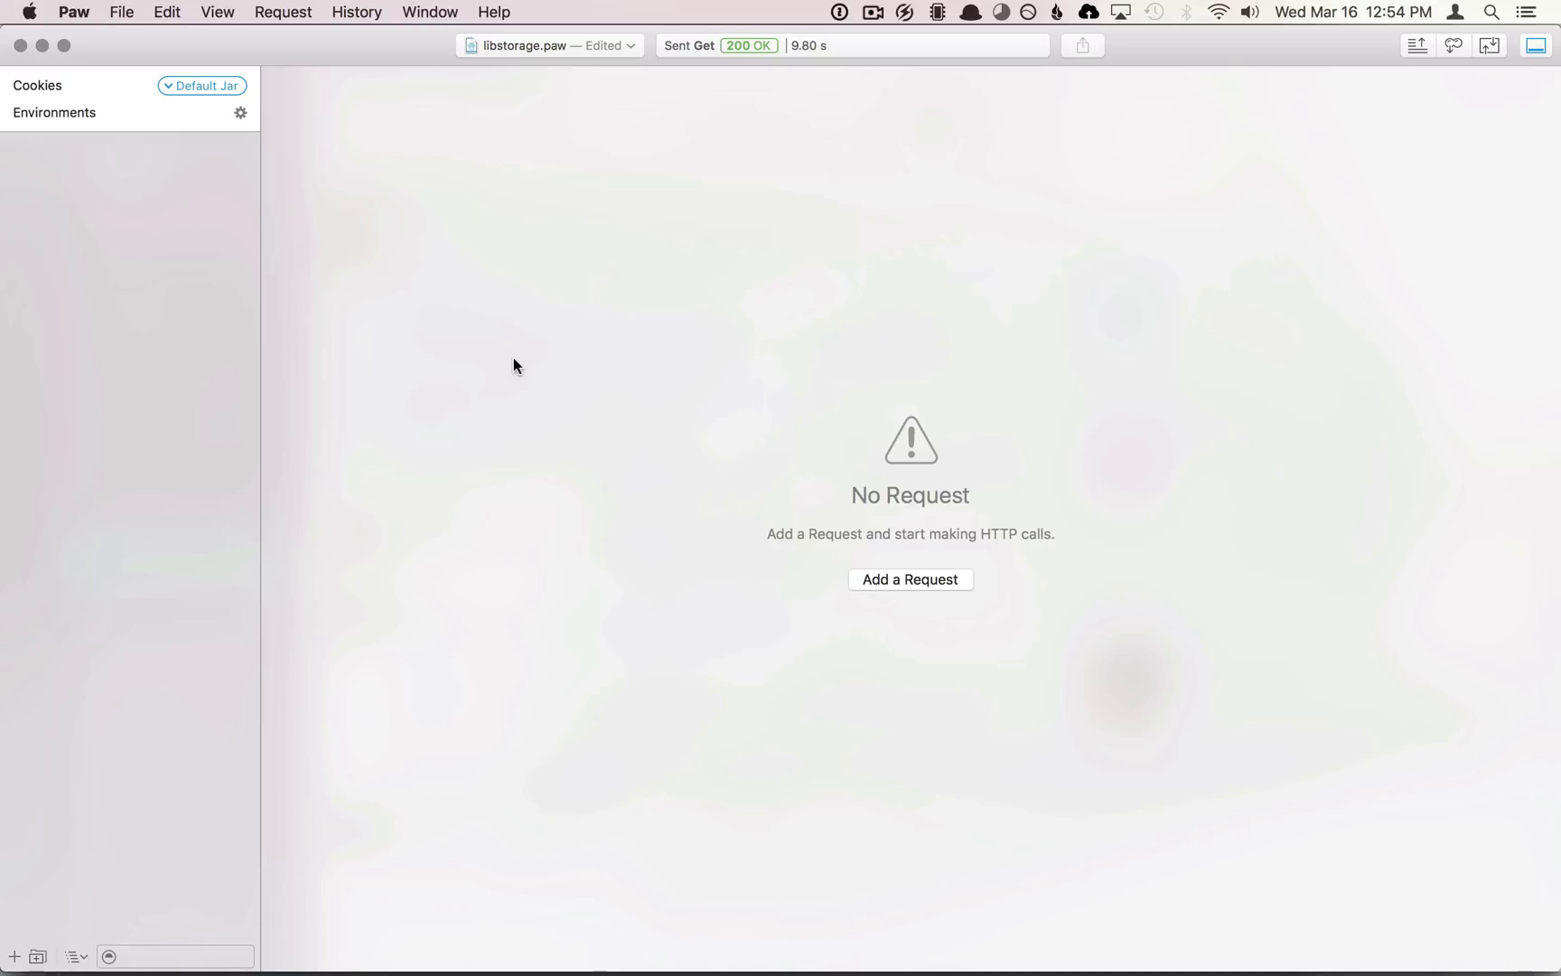
{"action": "key", "text": "super+comma"}
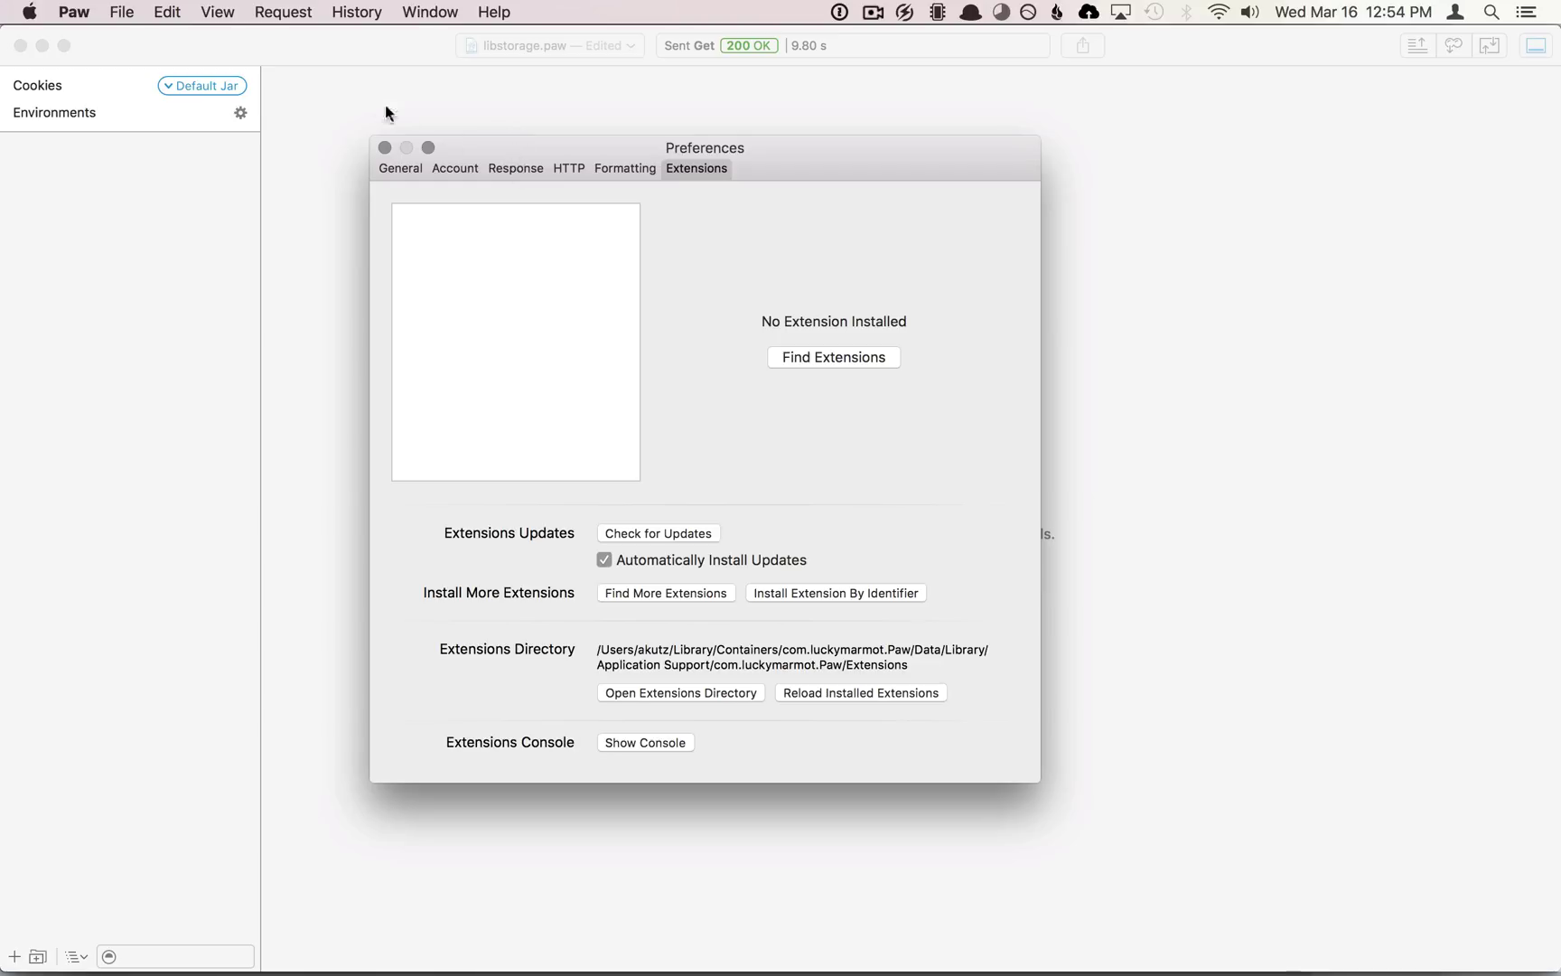
{"action": "left_click", "coordinate": [121, 11]}
{"action": "mouse_move", "coordinate": [155, 9]}
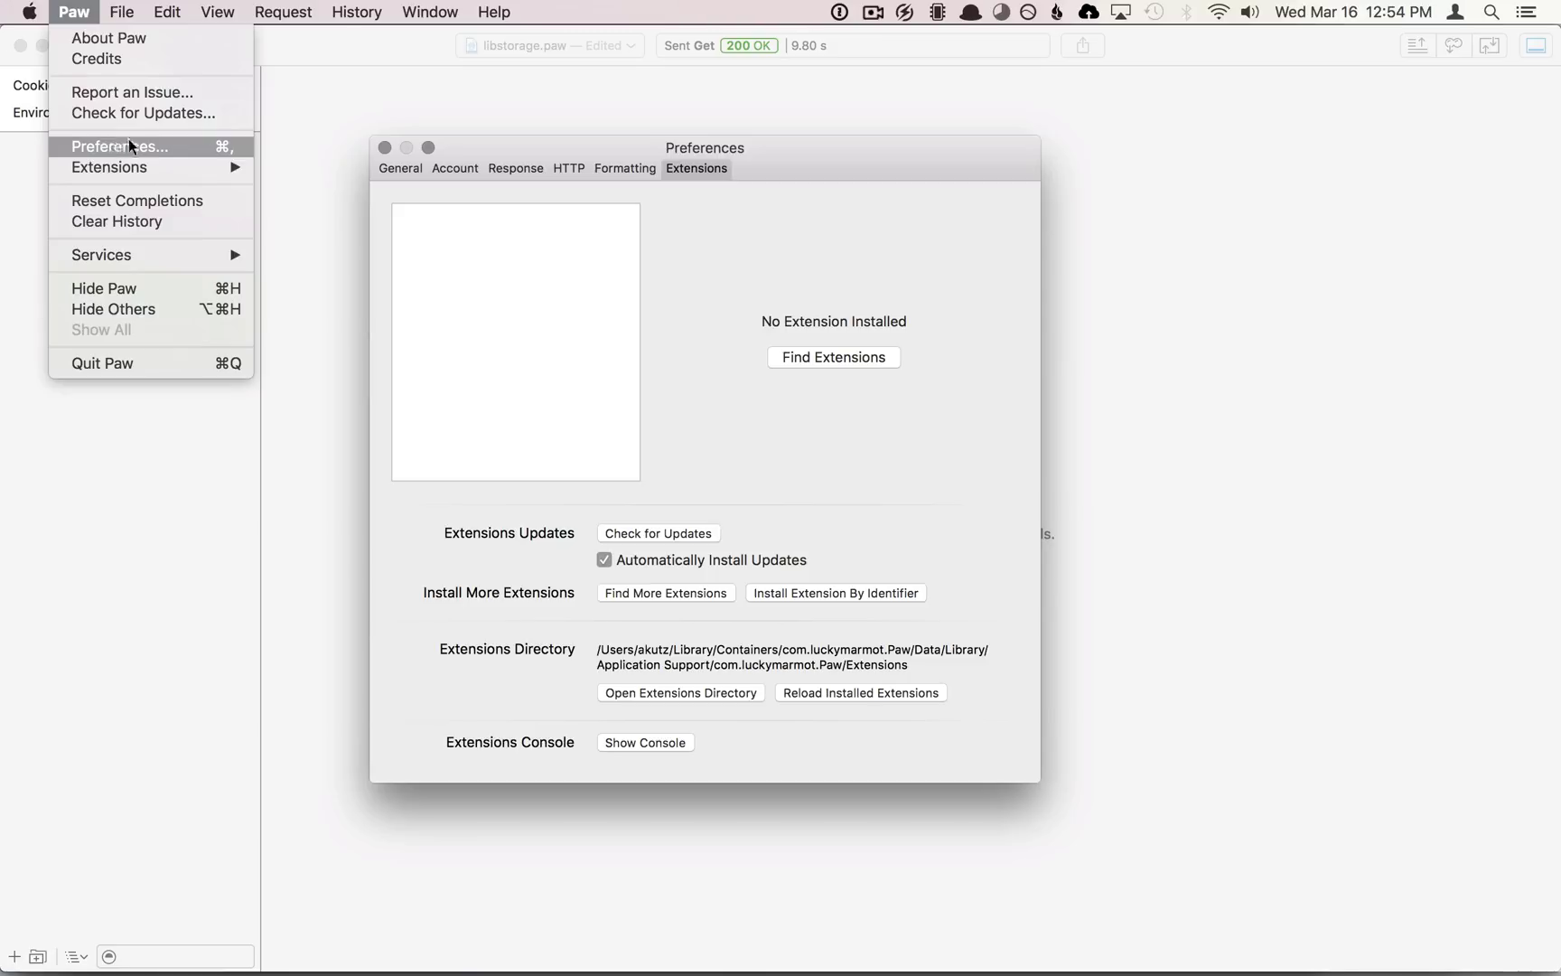
{"action": "left_click", "coordinate": [384, 147]}
{"action": "left_click", "coordinate": [384, 146]}
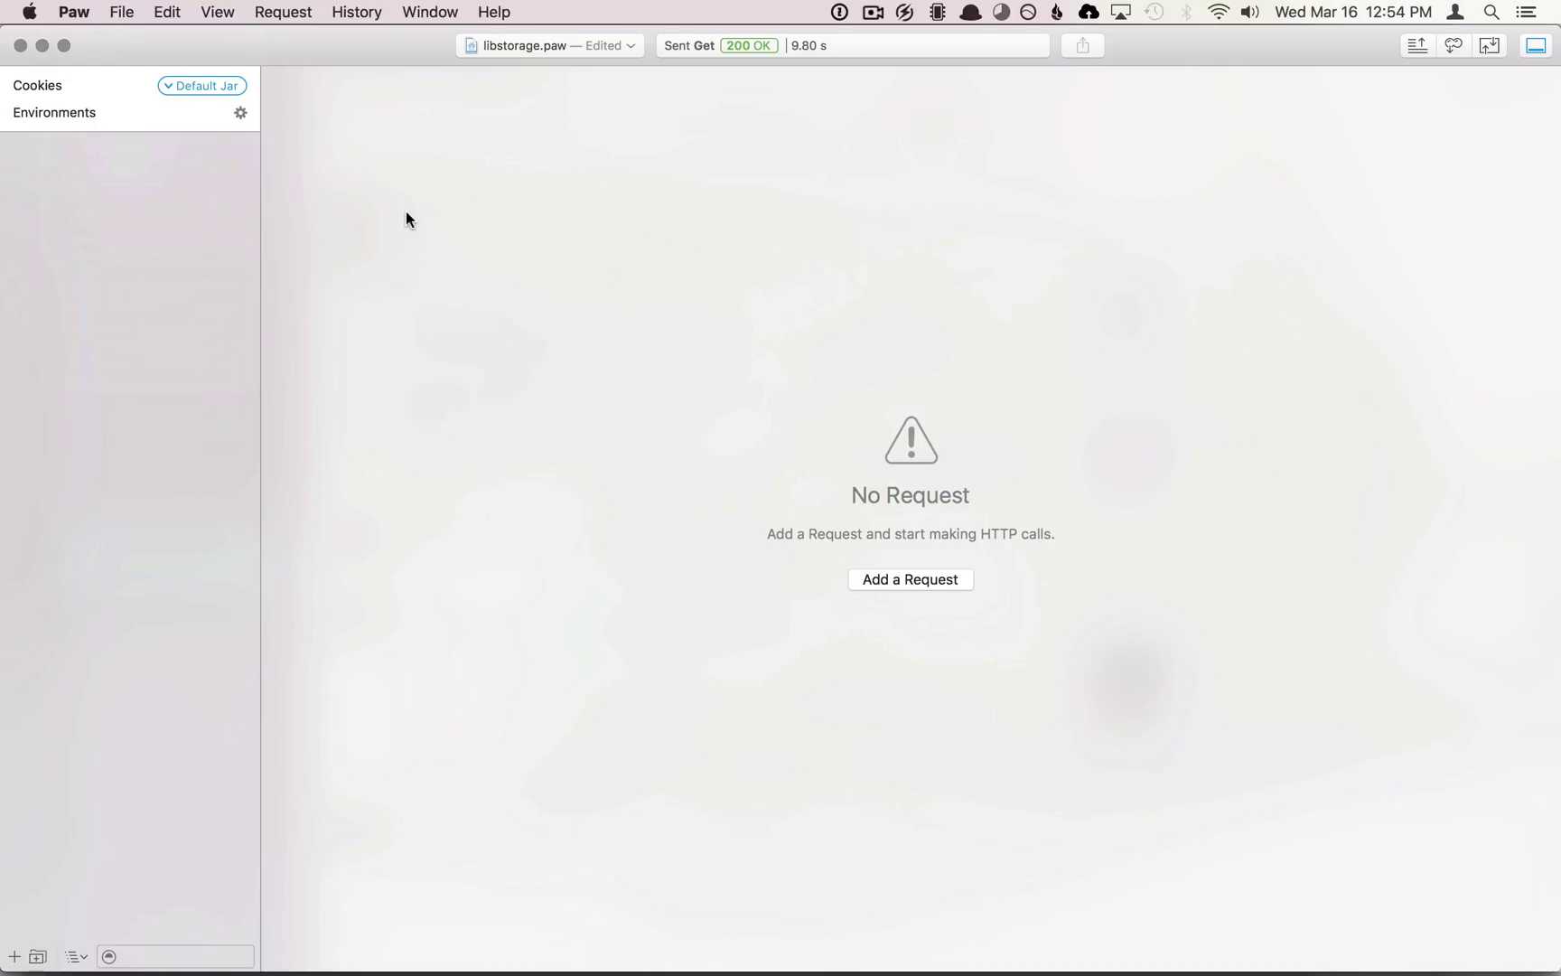
Step: Open the Extensions preferences and go to the online Paw extensions catalogue in Chrome
{"action": "key", "text": "super+comma"}
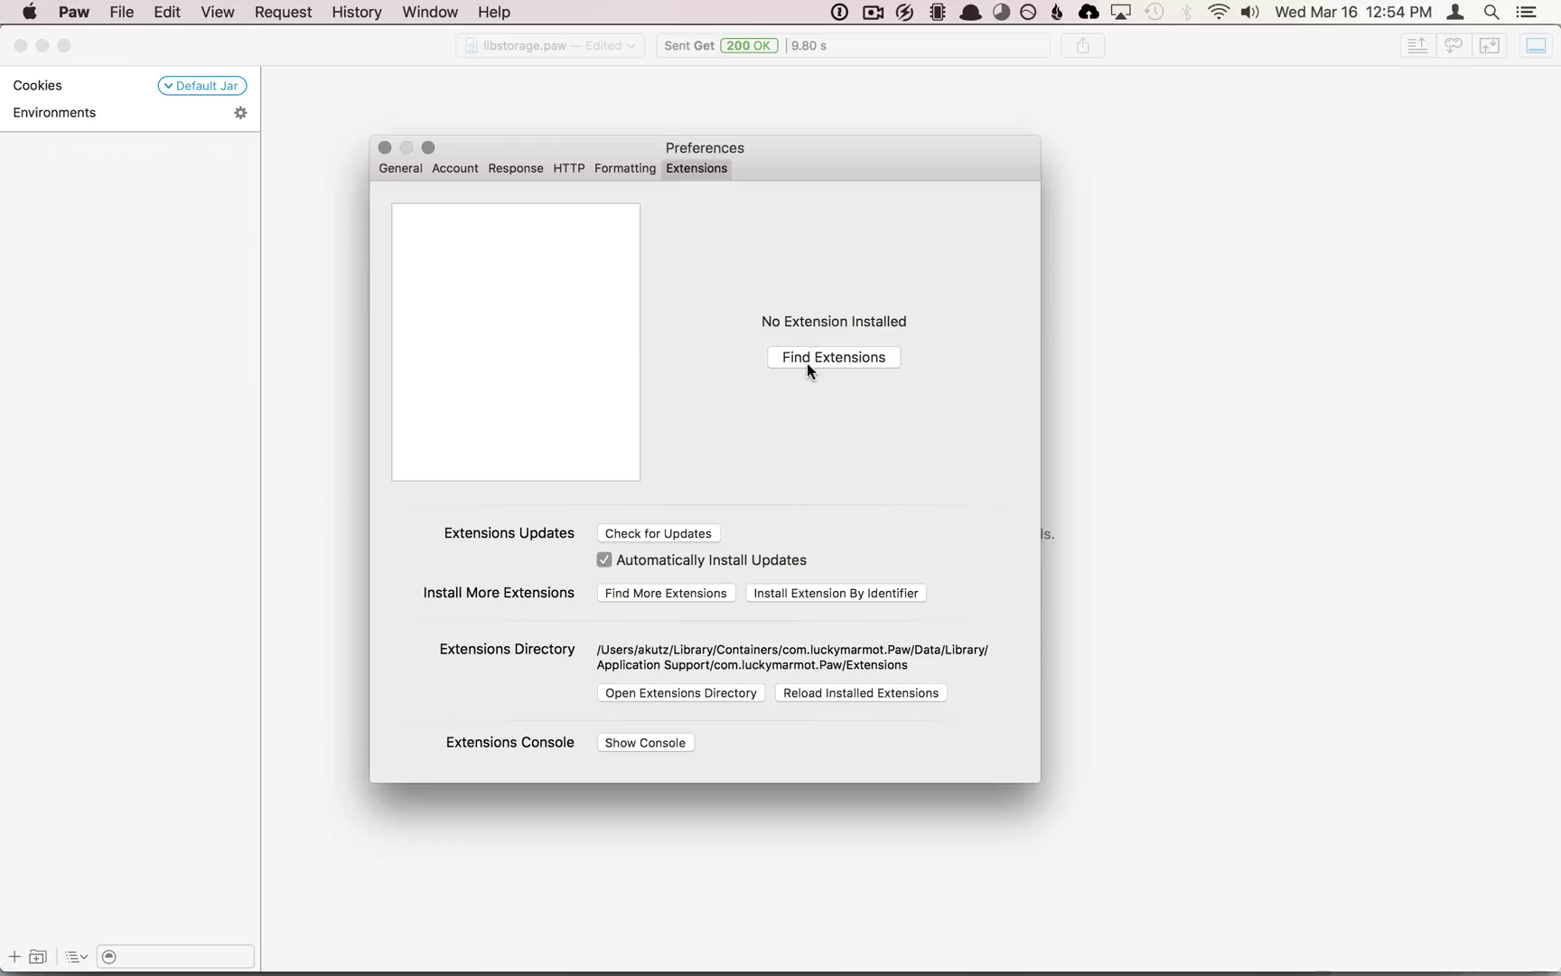
{"action": "left_click", "coordinate": [86, 13]}
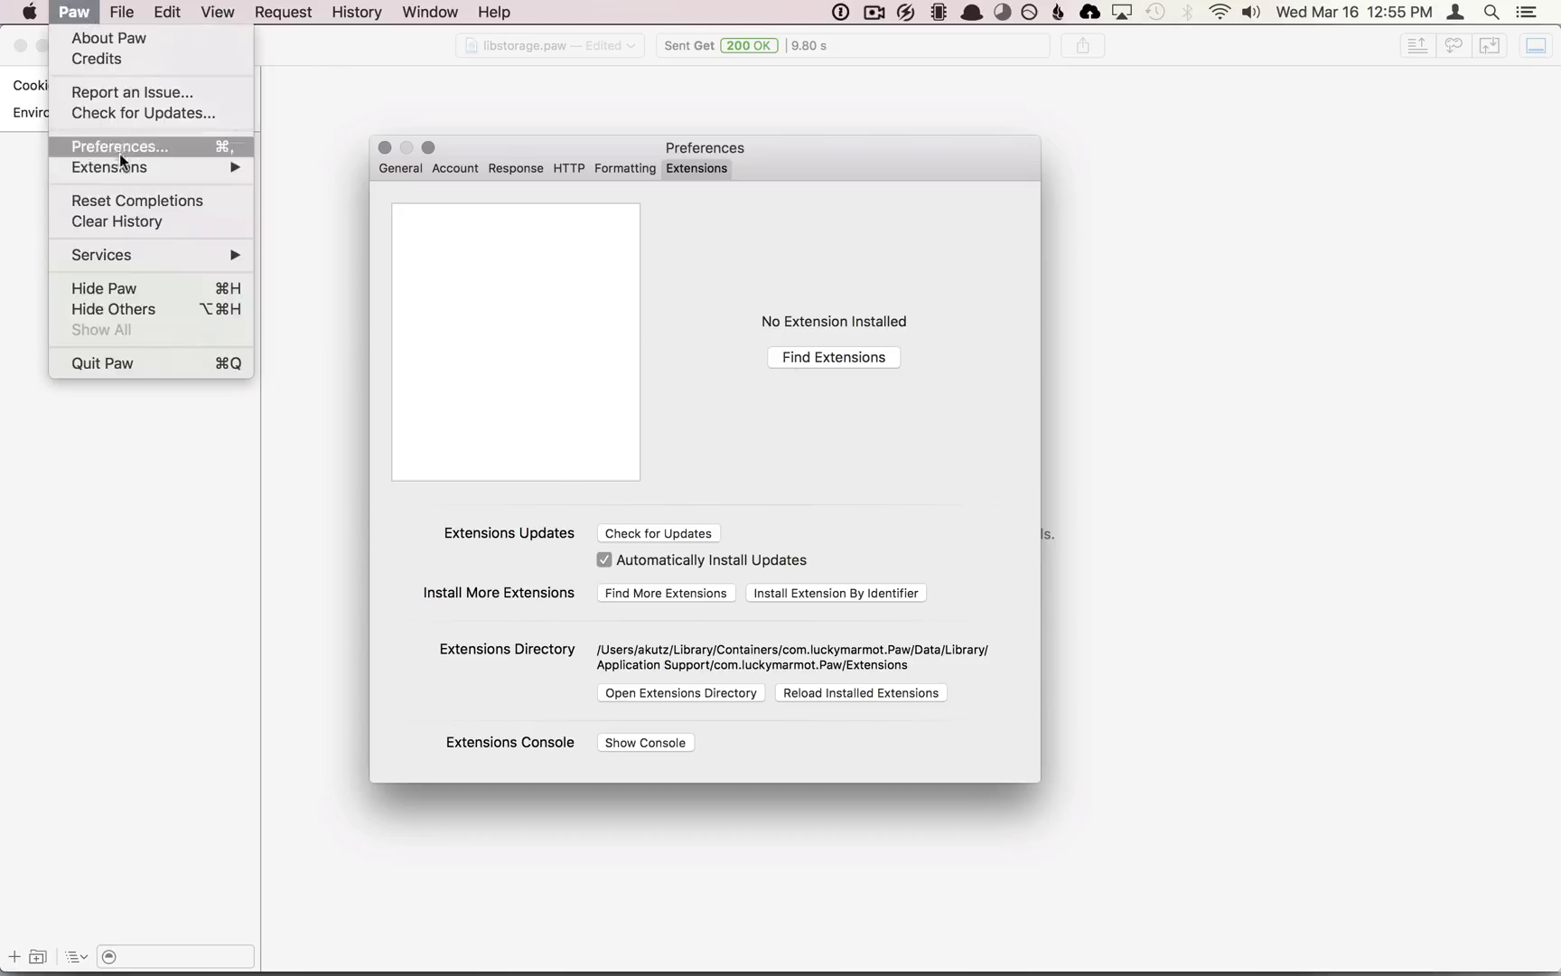
{"action": "left_click", "coordinate": [789, 233]}
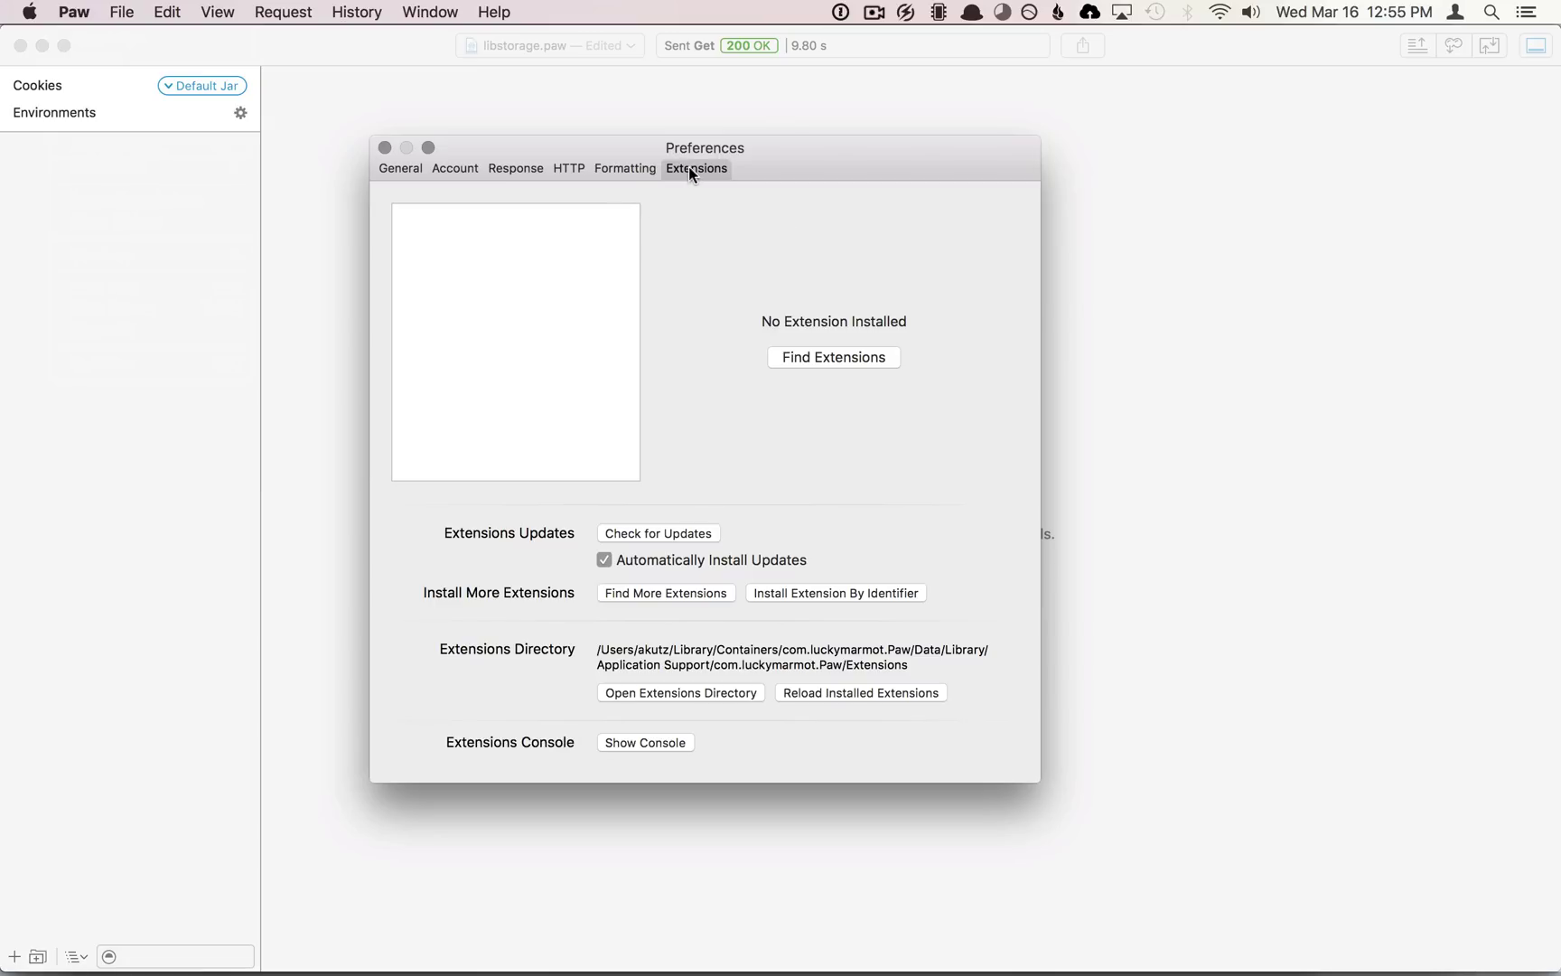
{"action": "left_click", "coordinate": [797, 358]}
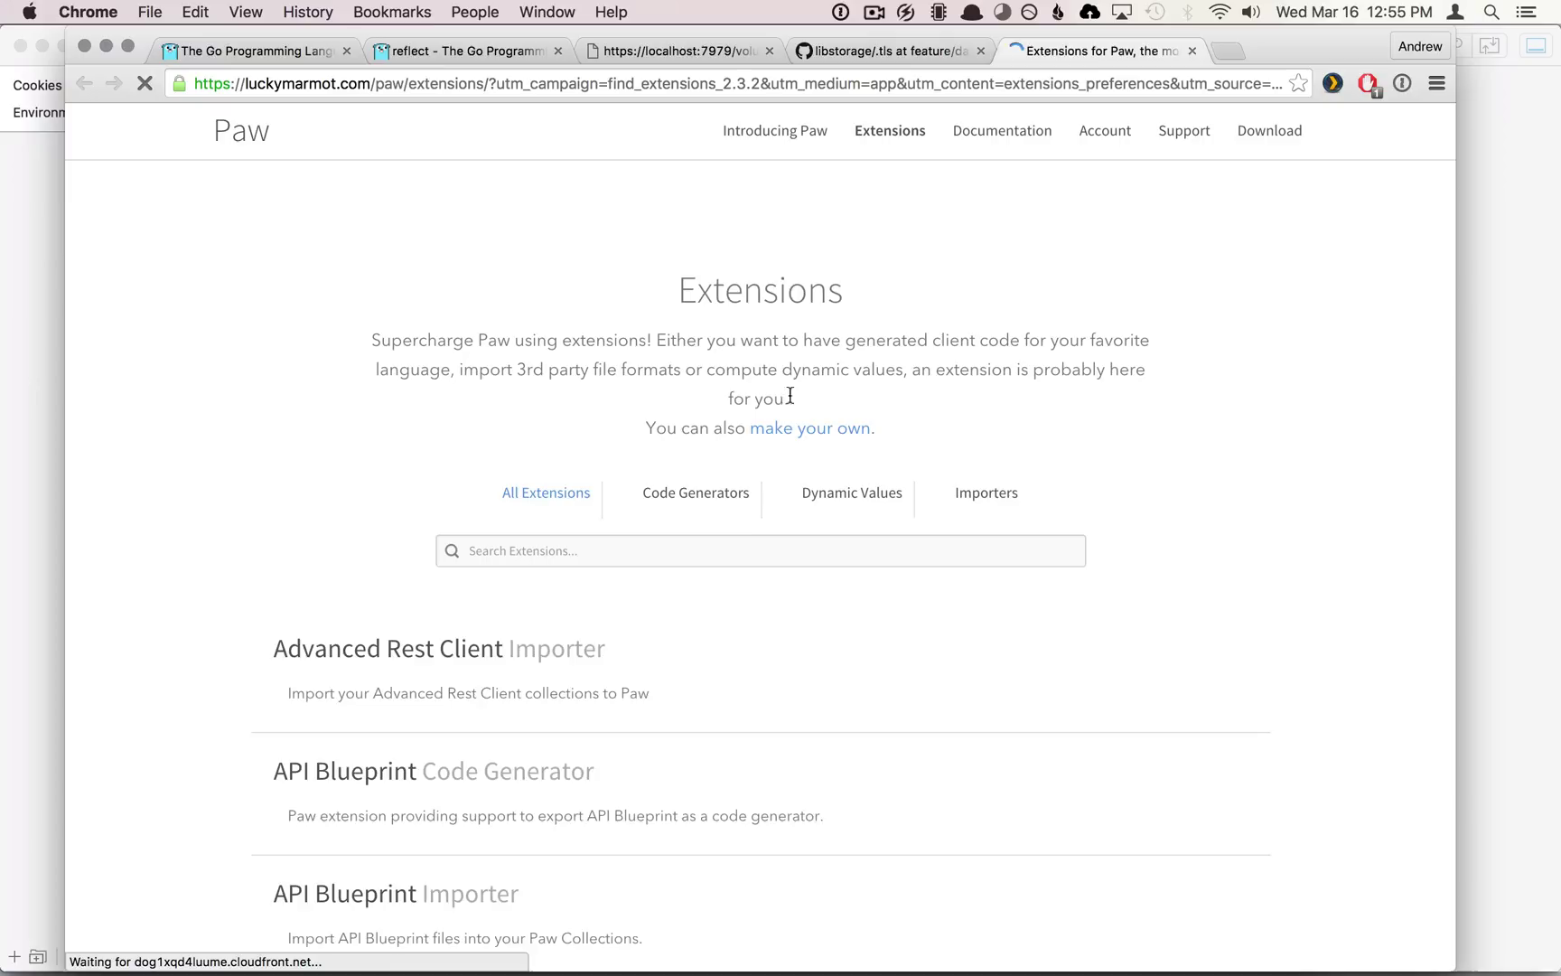
Step: Install the API Blueprint Importer extension from the catalogue into Paw, and close the preferences
{"action": "left_click", "coordinate": [730, 539]}
{"action": "mouse_move", "coordinate": [590, 701]}
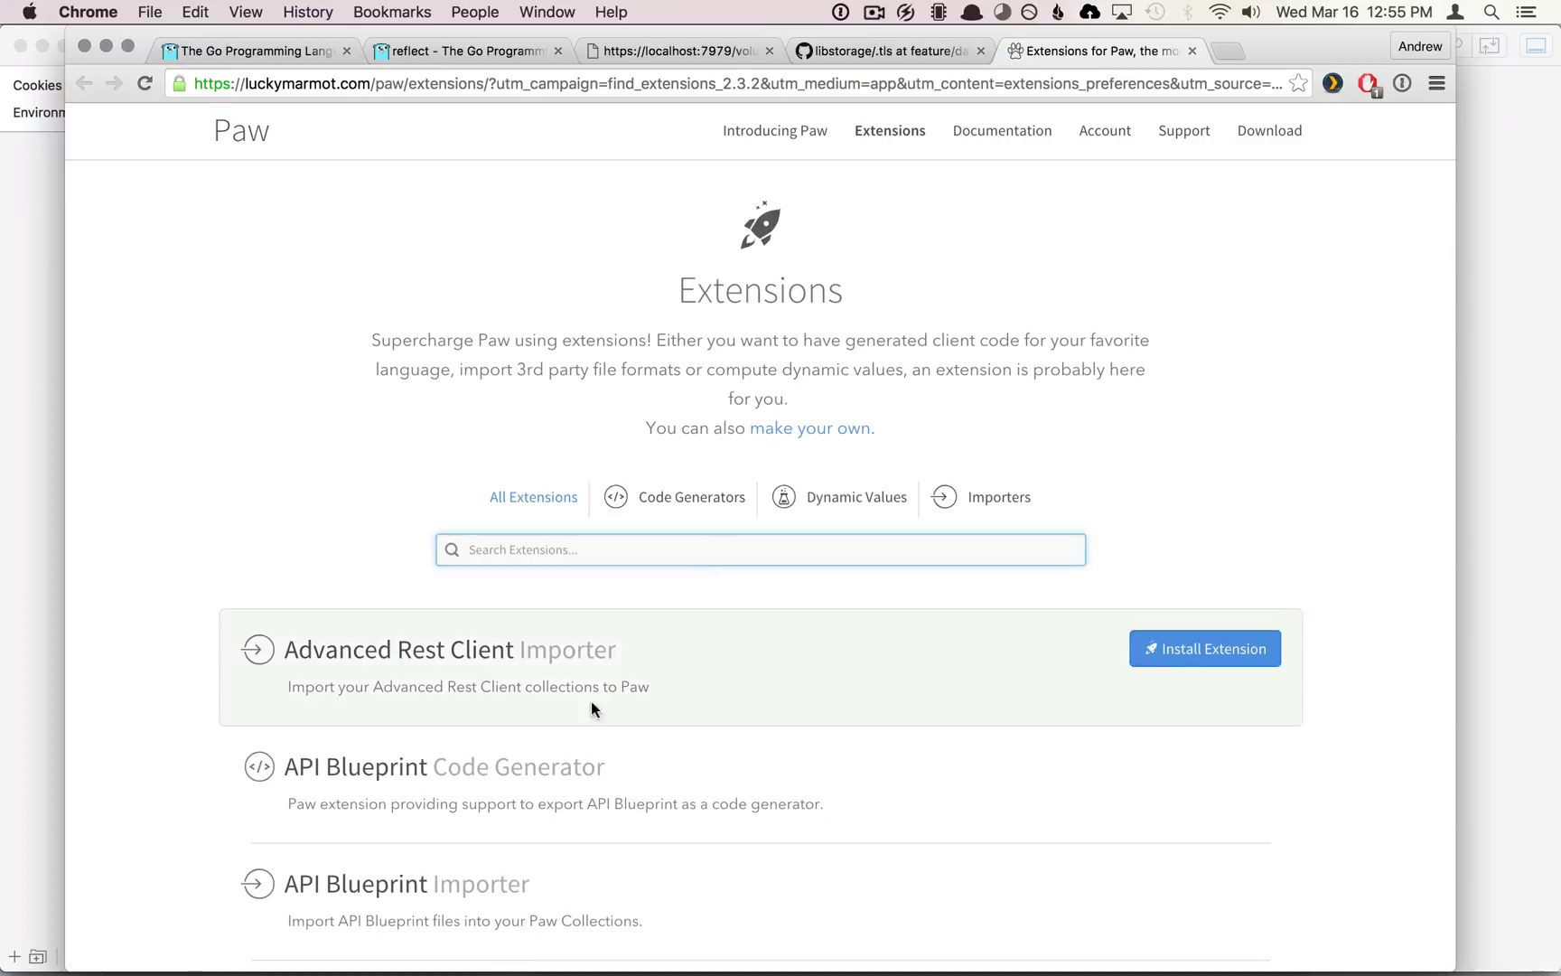
{"action": "scroll", "coordinate": [595, 673], "scroll_direction": "down", "scroll_amount": 3}
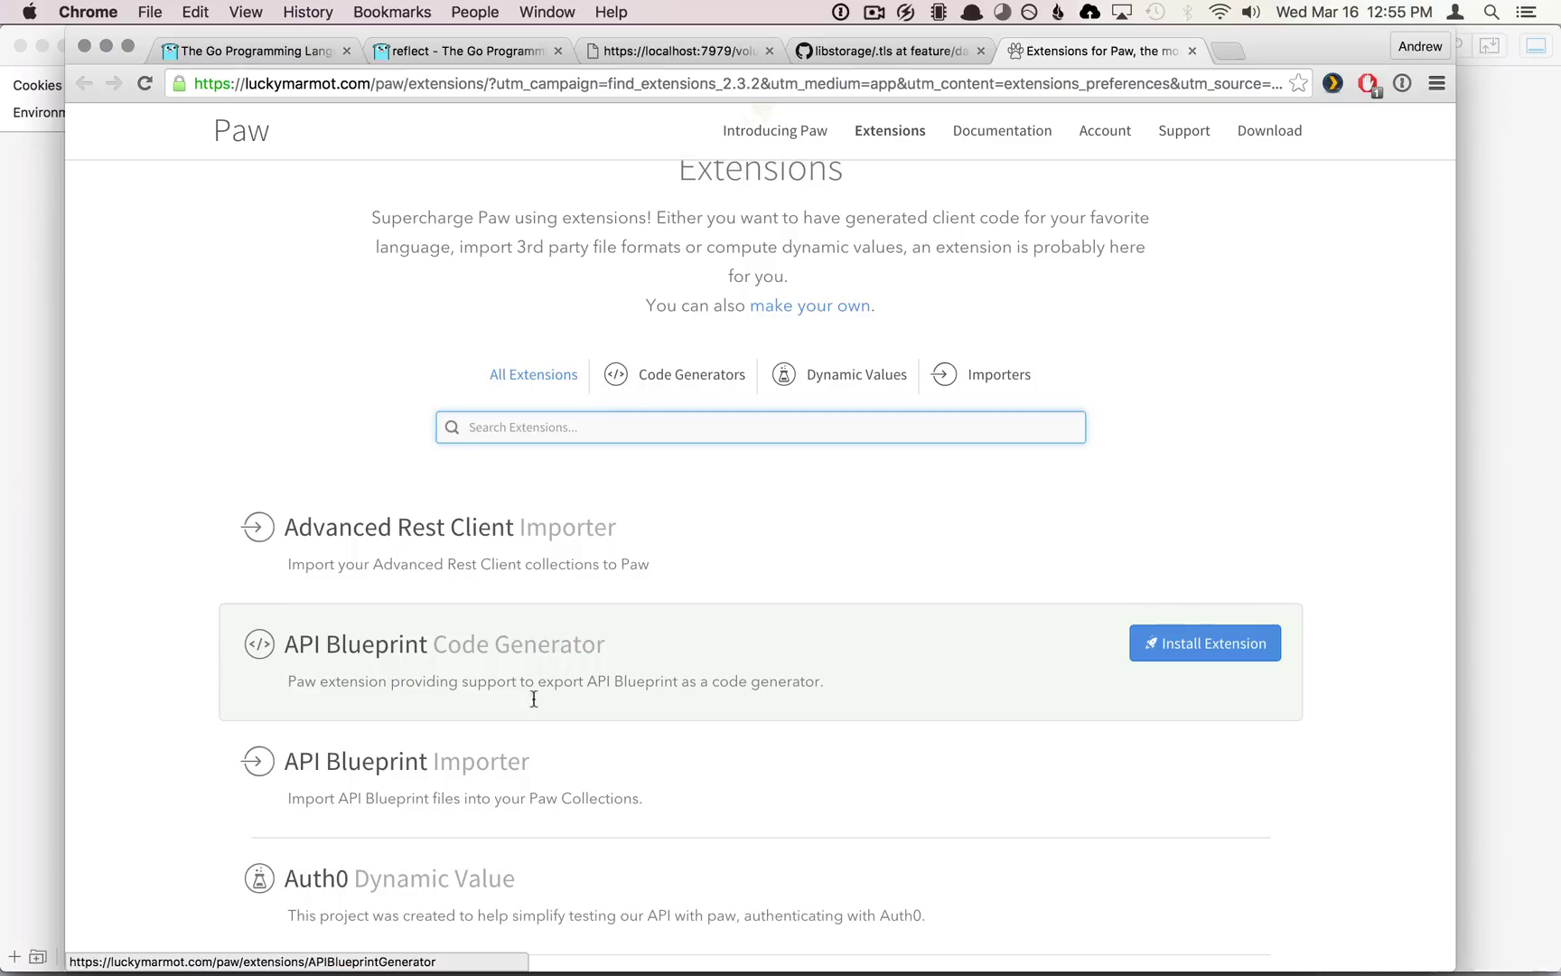
{"action": "mouse_move", "coordinate": [506, 780]}
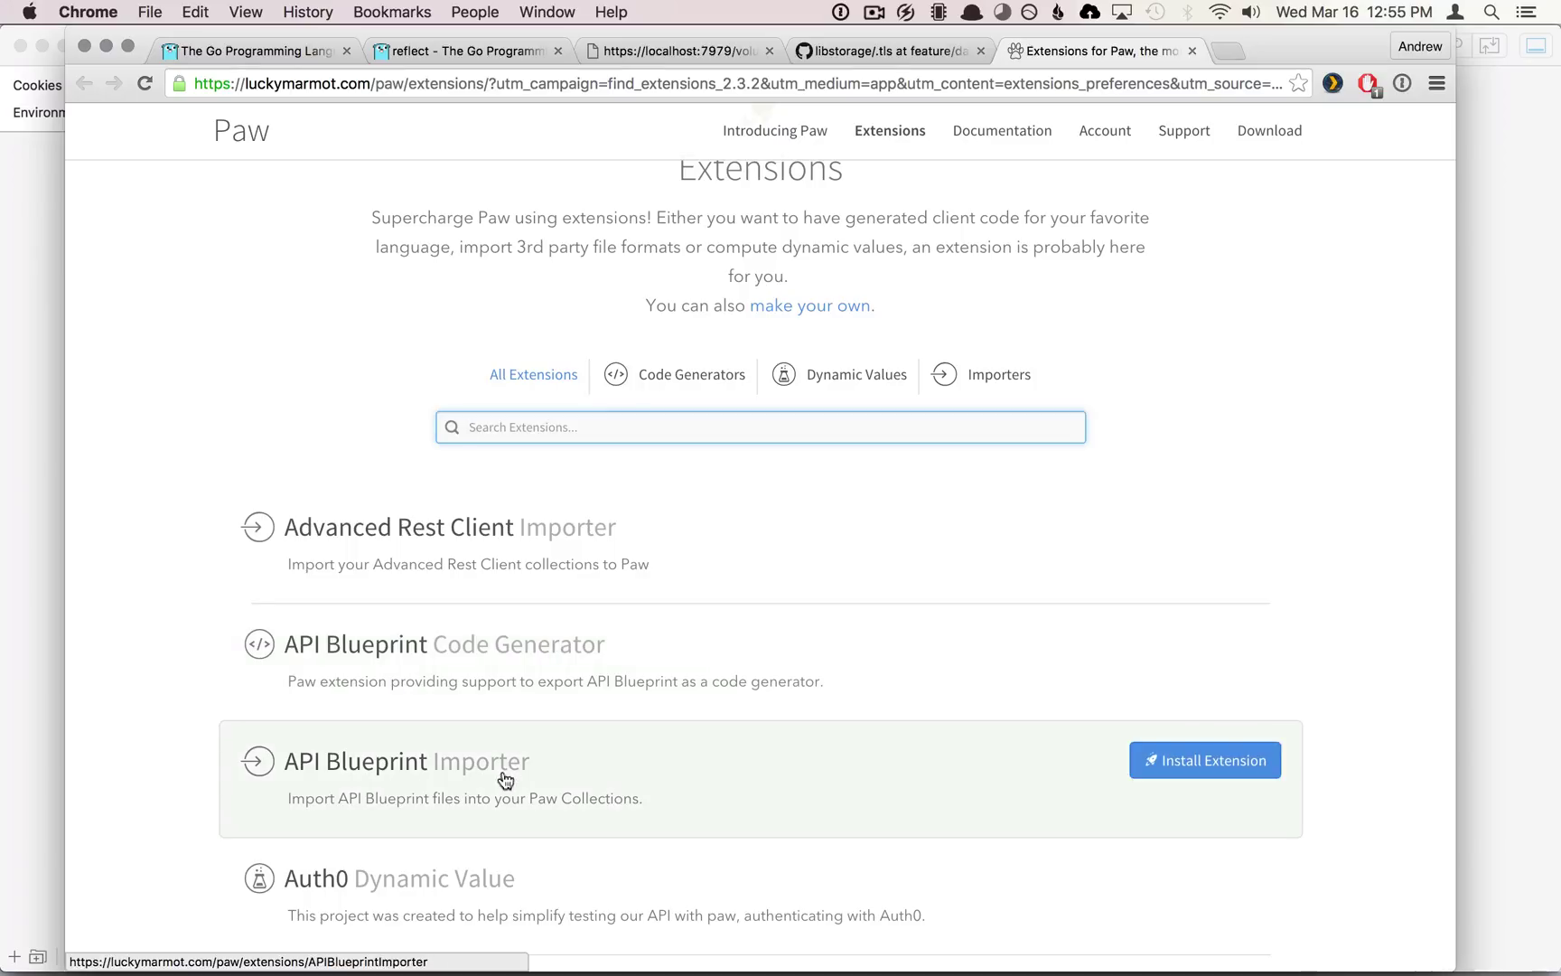
{"action": "left_click", "coordinate": [1181, 750]}
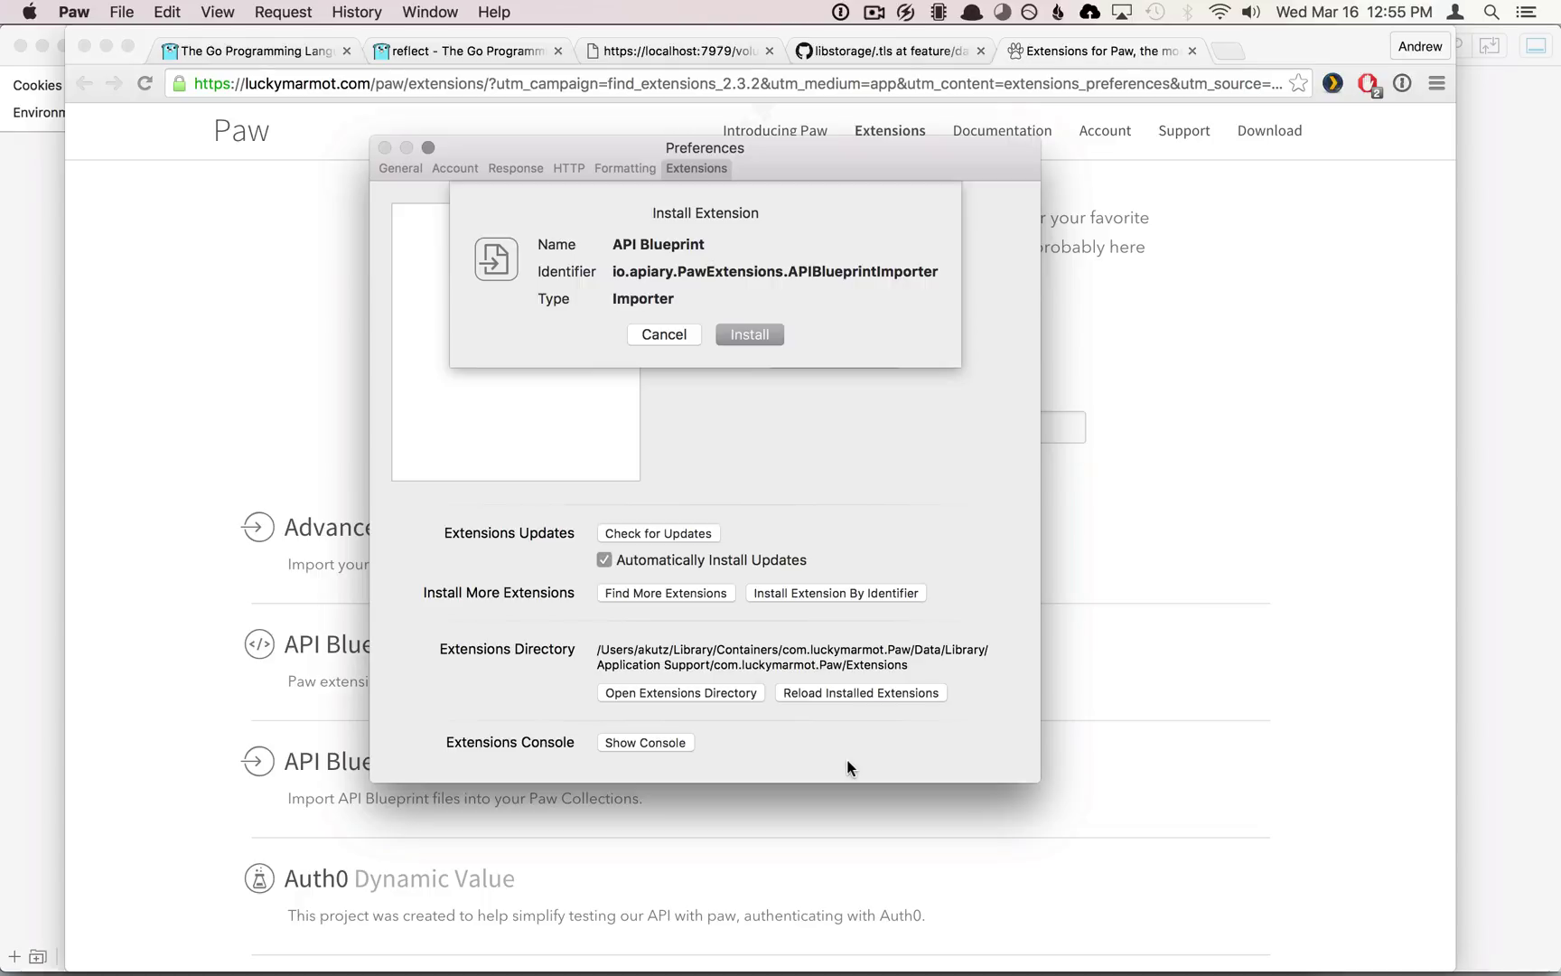
{"action": "left_click", "coordinate": [748, 333]}
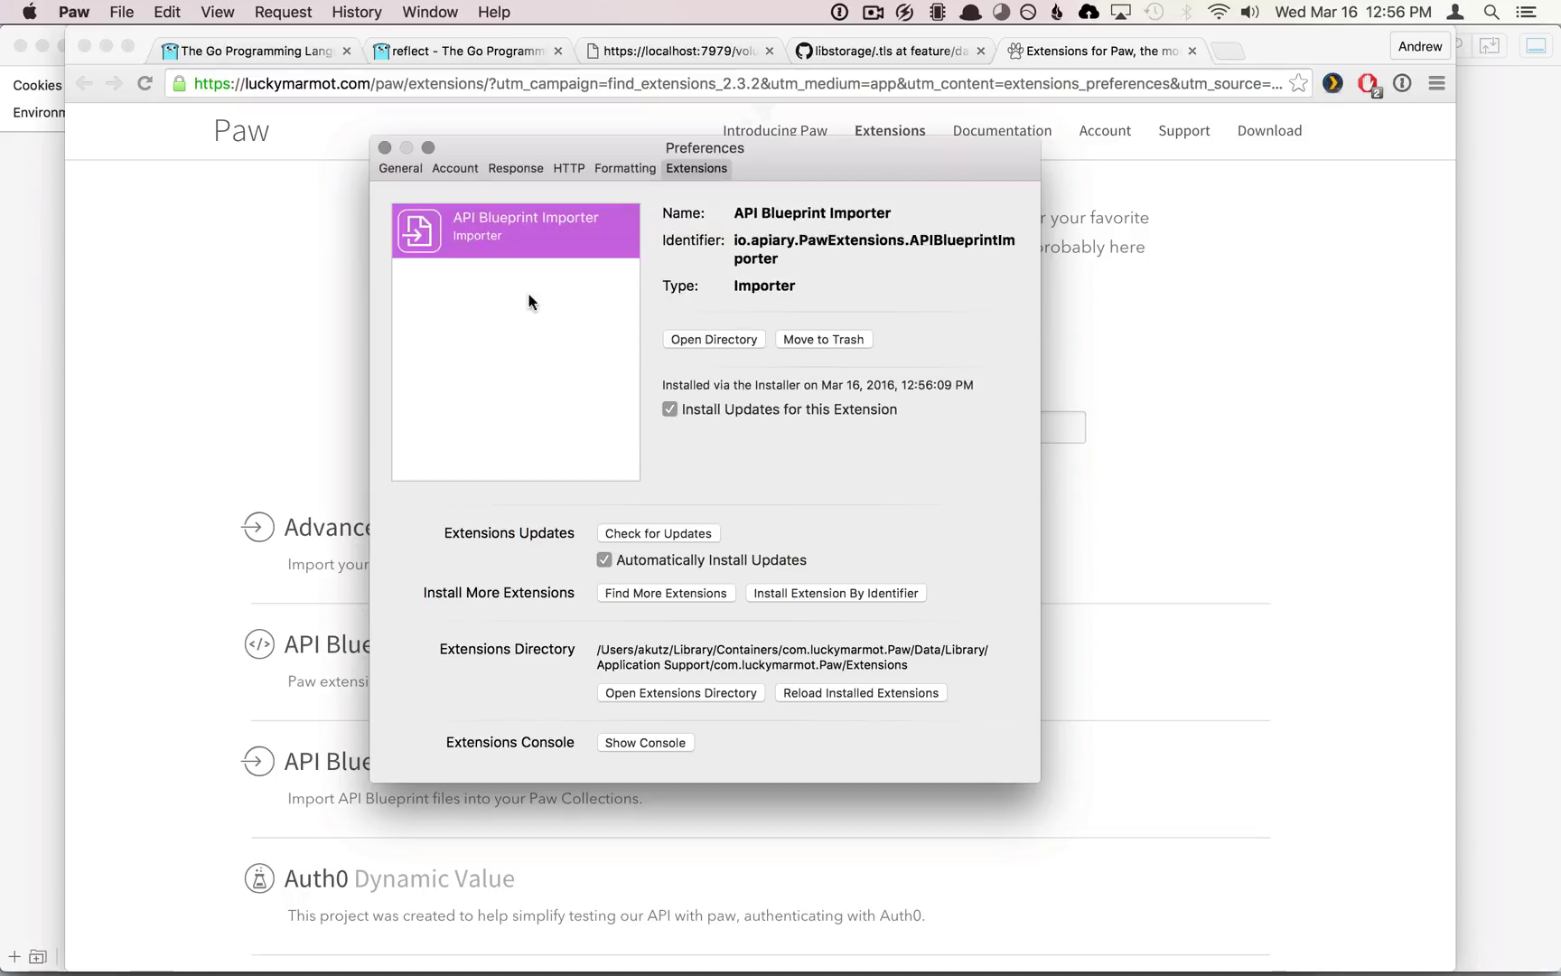
{"action": "left_click", "coordinate": [384, 149]}
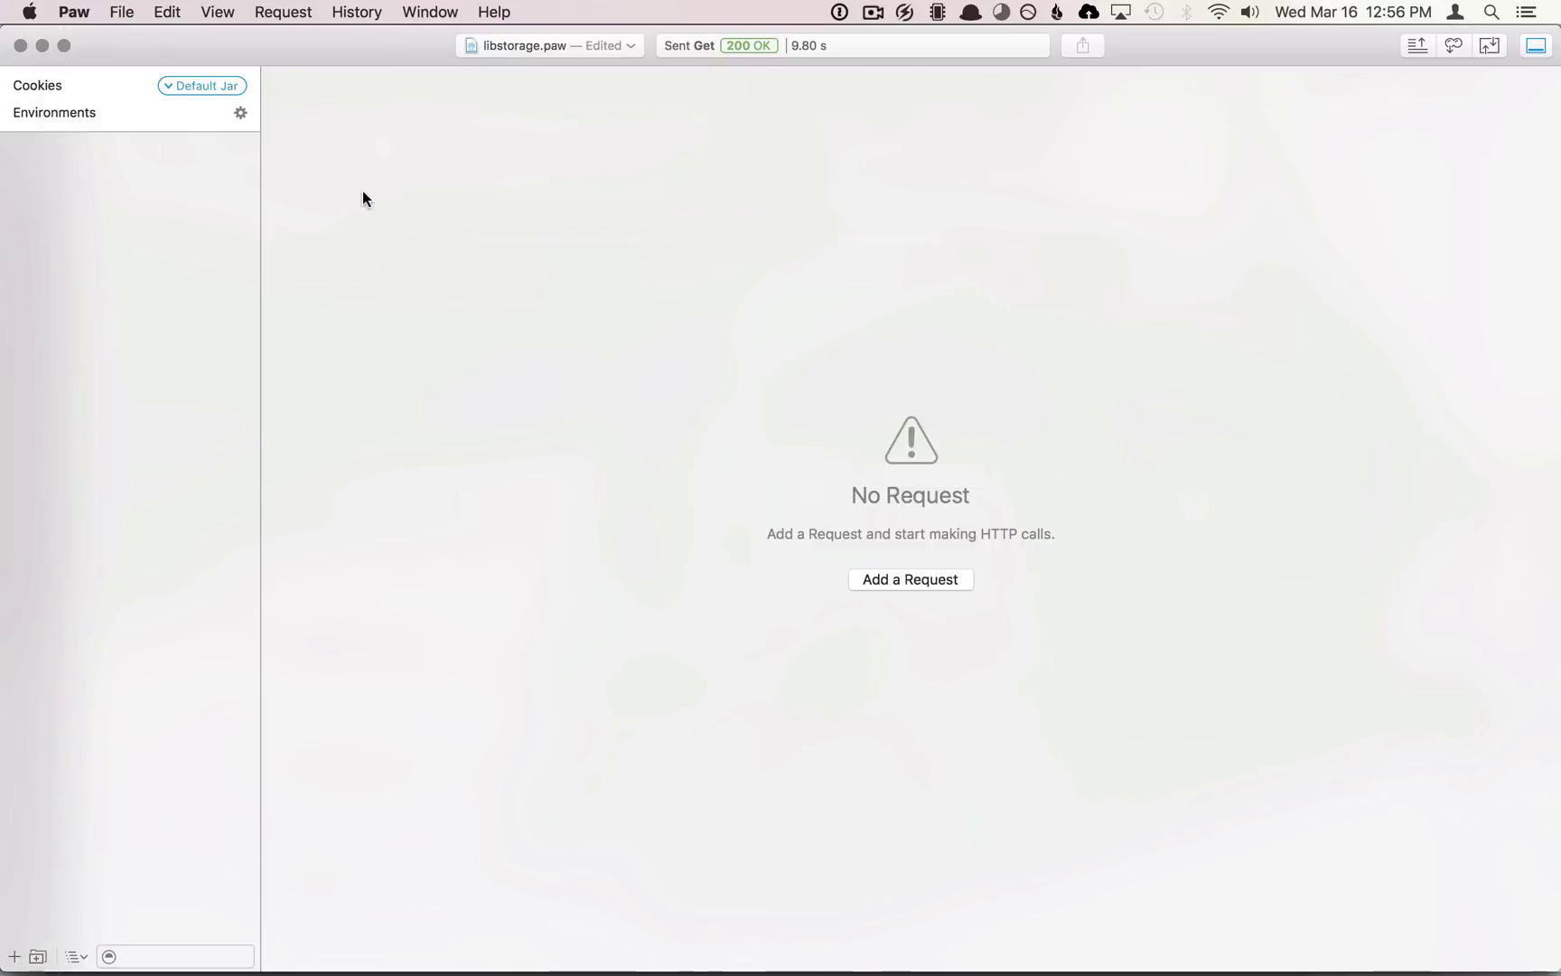
Step: Import libstorage.apib from the libstorage folder into the document using the API Blueprint Importer format
{"action": "left_click", "coordinate": [124, 16]}
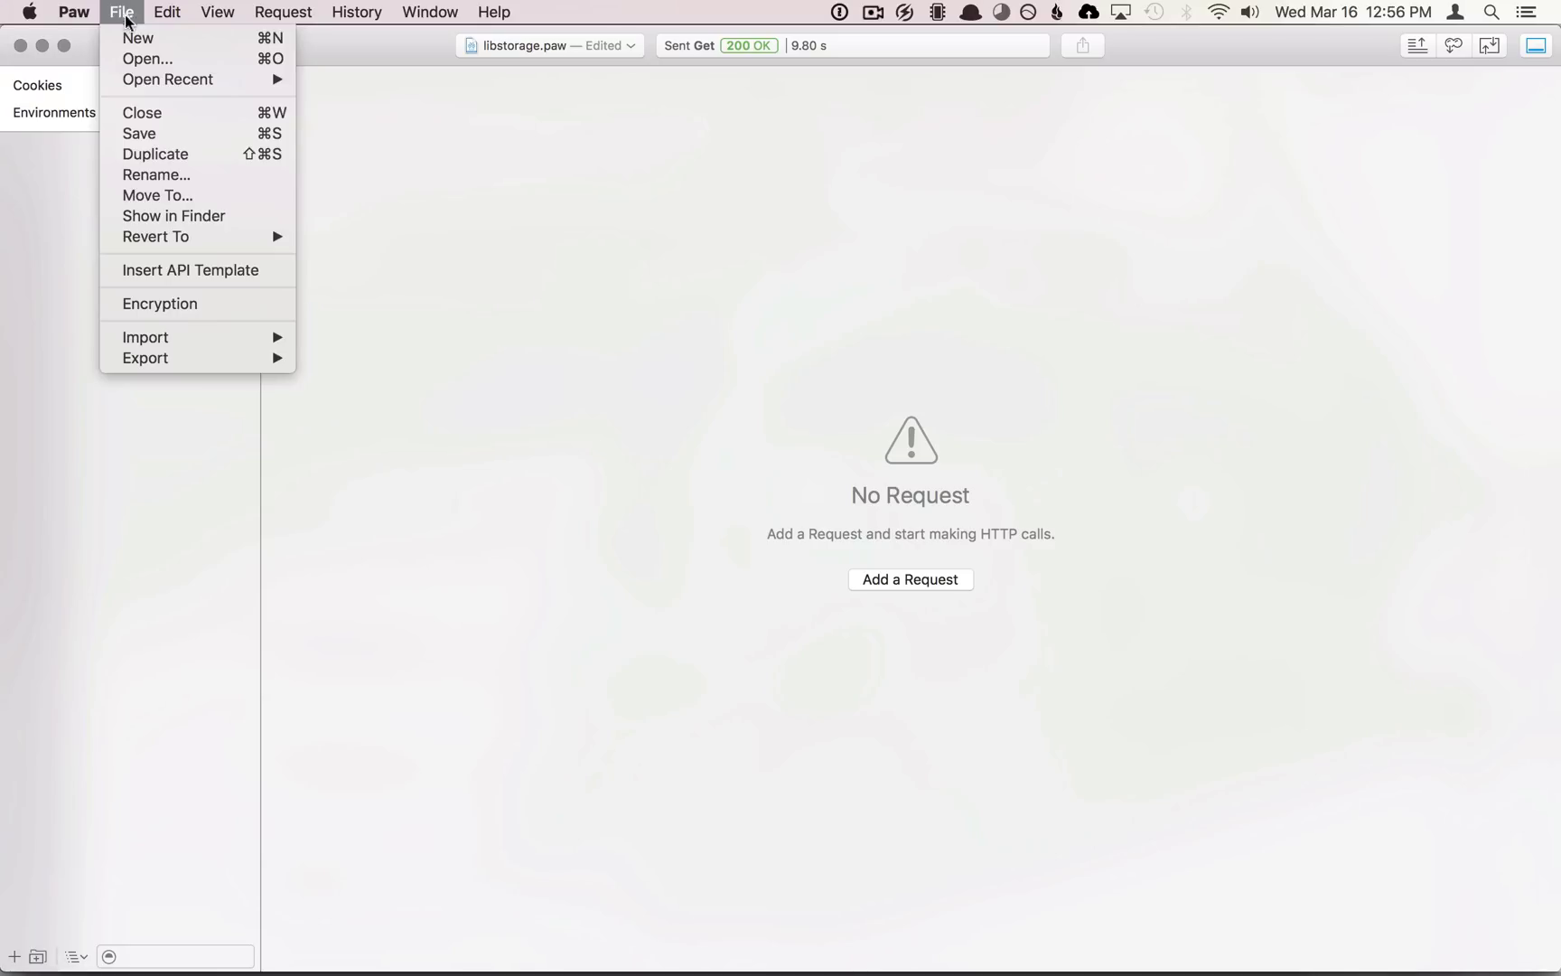
{"action": "mouse_move", "coordinate": [280, 337]}
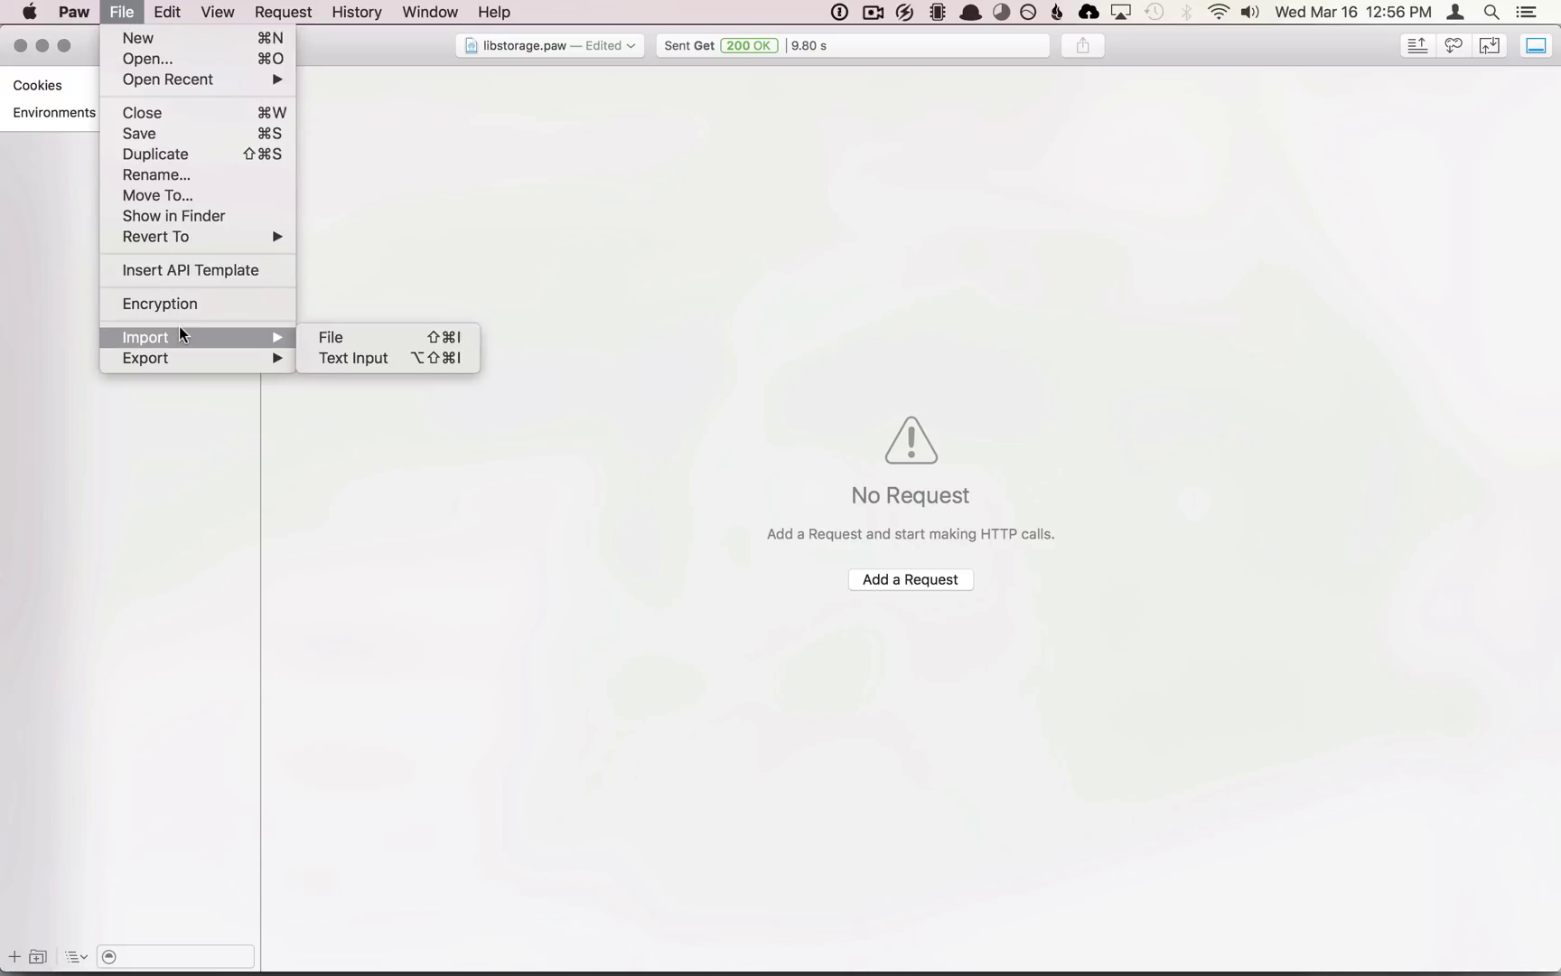
{"action": "left_click", "coordinate": [332, 337]}
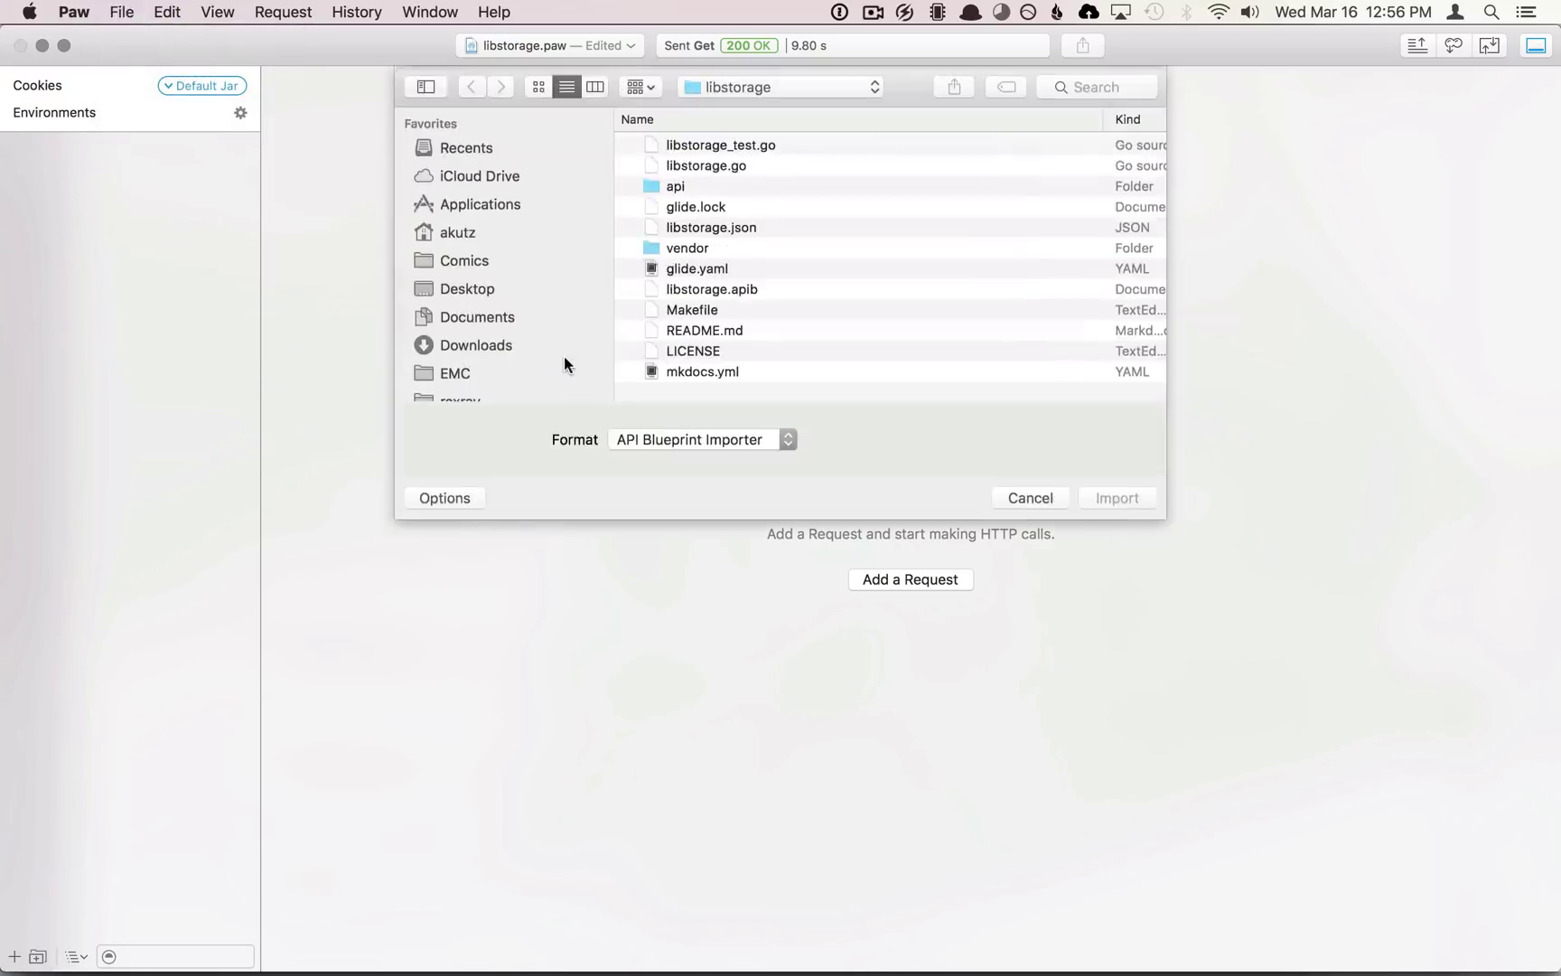
{"action": "left_click", "coordinate": [731, 292]}
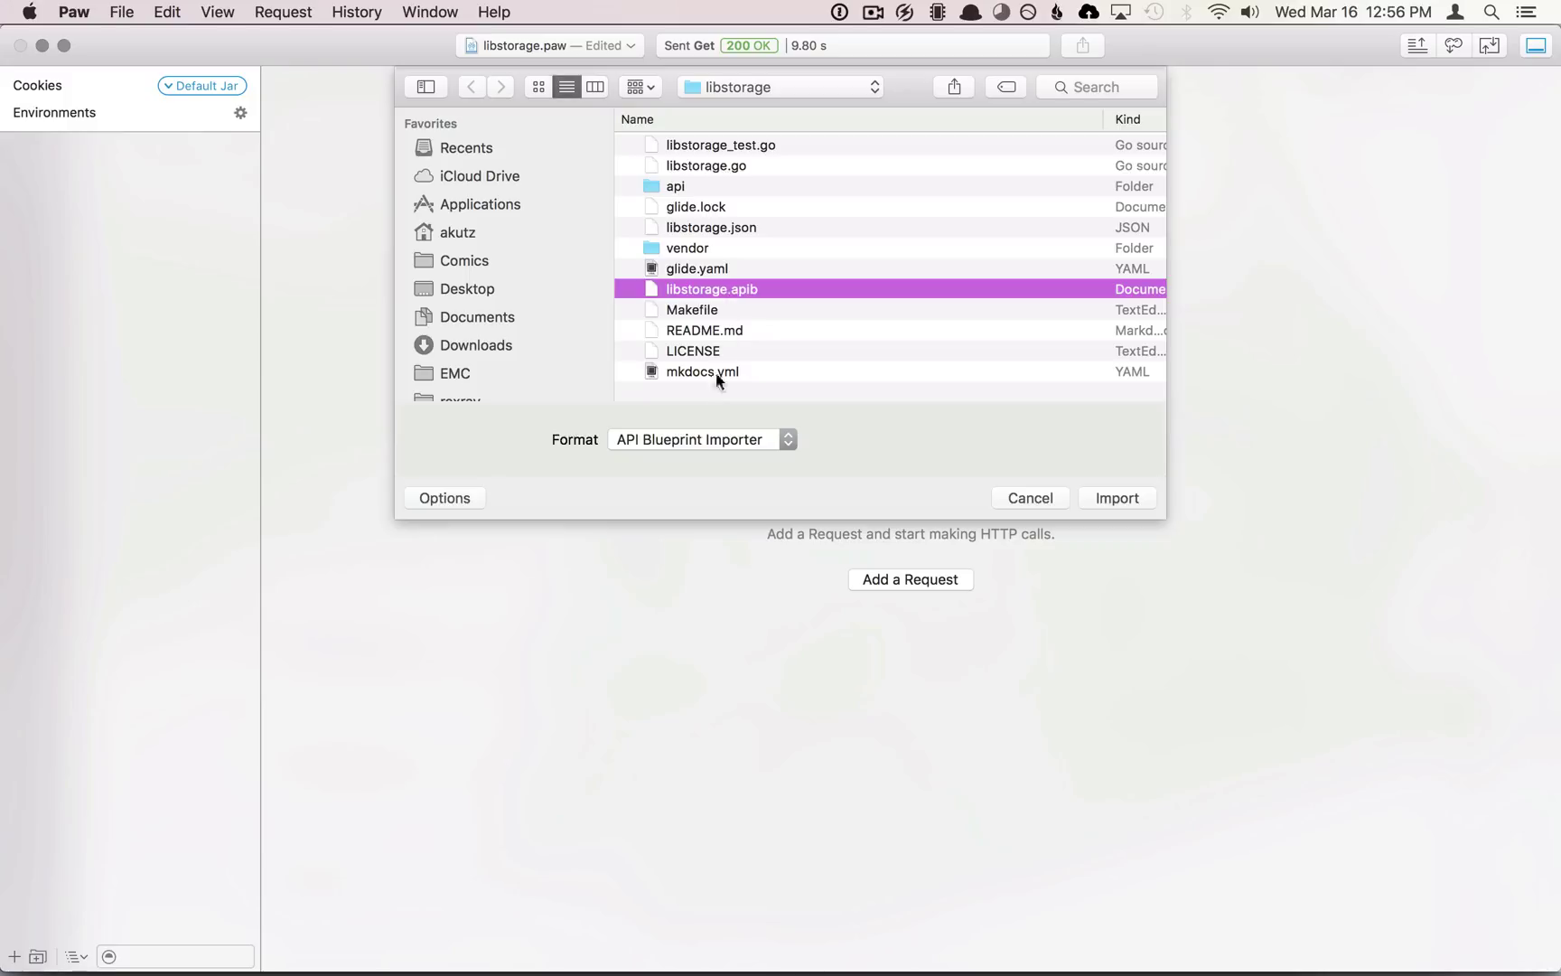
{"action": "left_click", "coordinate": [708, 439]}
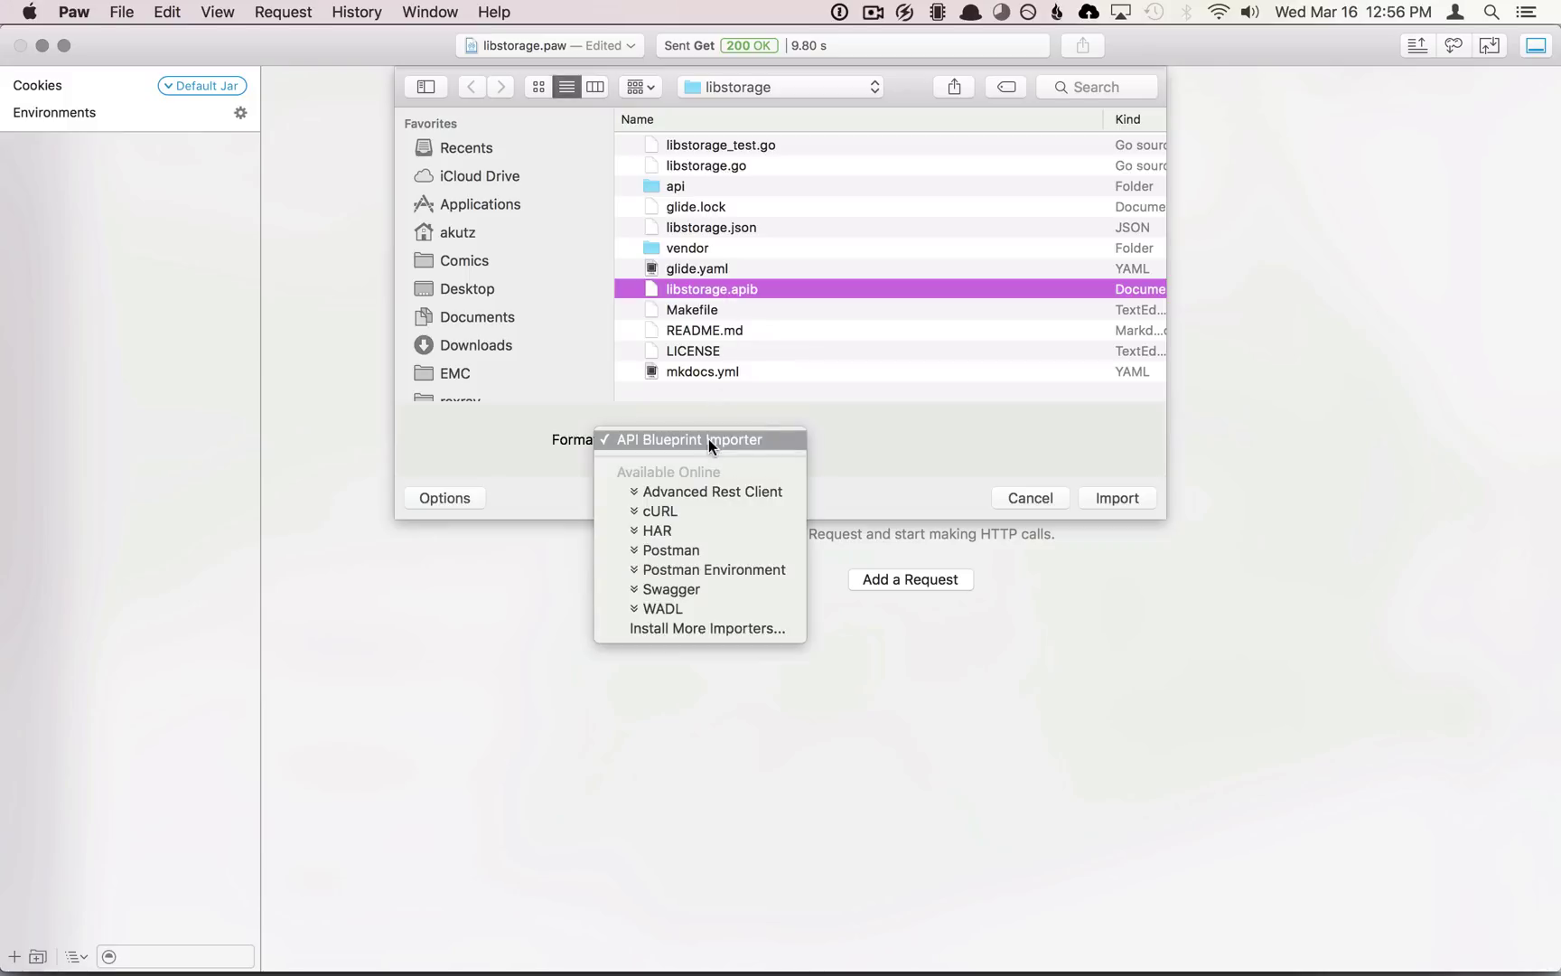
{"action": "left_click", "coordinate": [778, 440]}
{"action": "left_click", "coordinate": [1117, 497]}
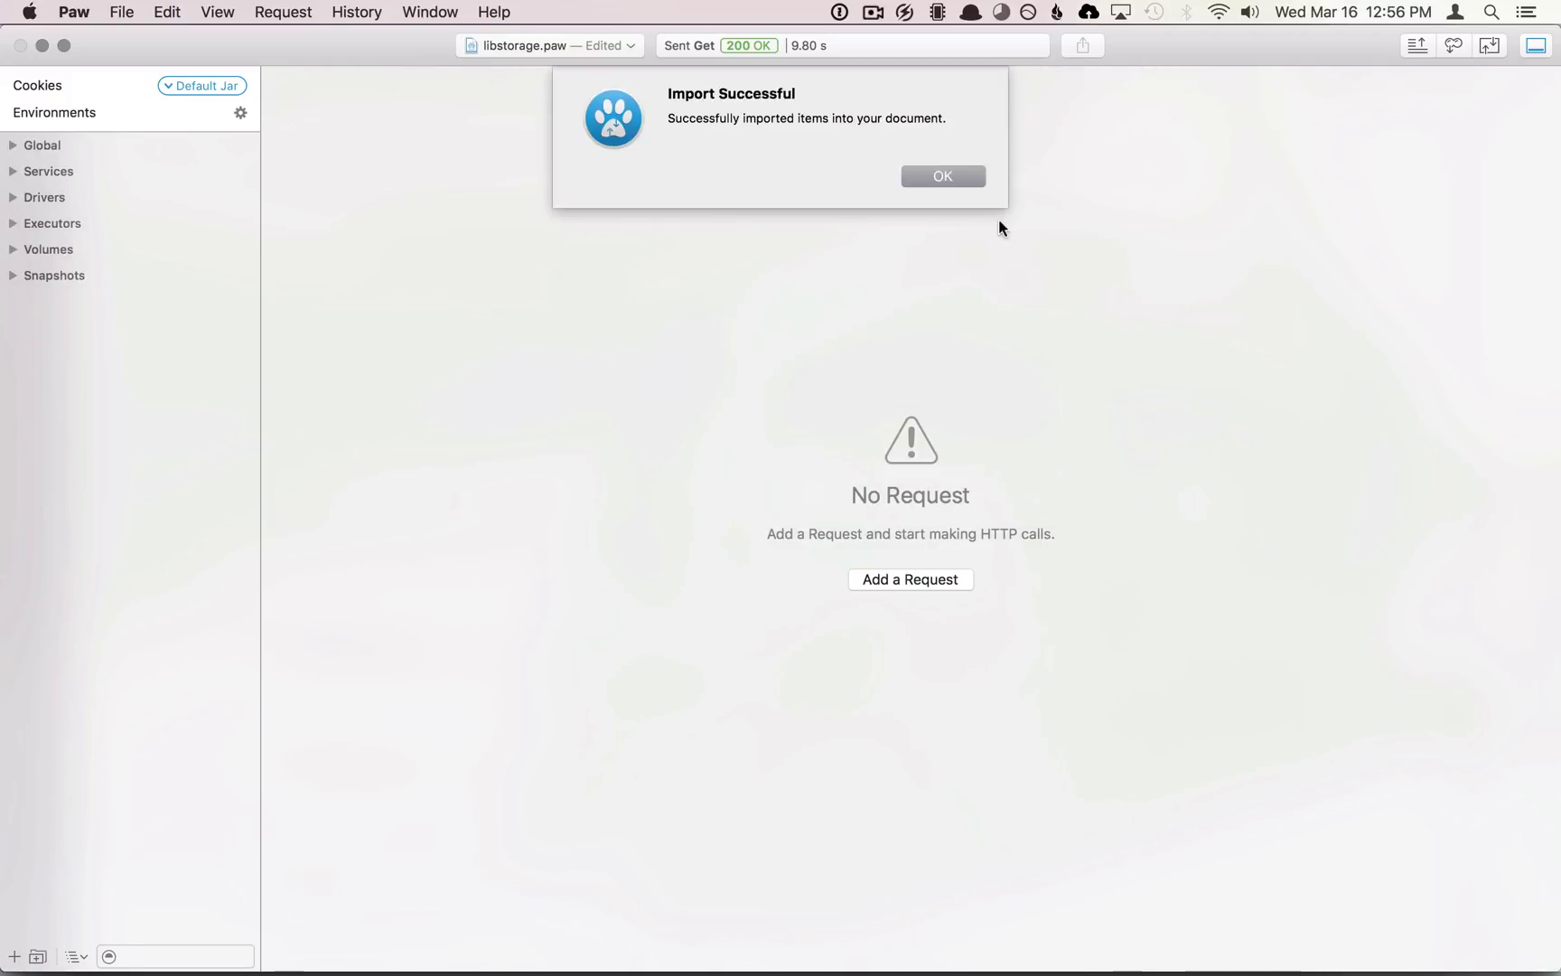
{"action": "key", "text": "Return"}
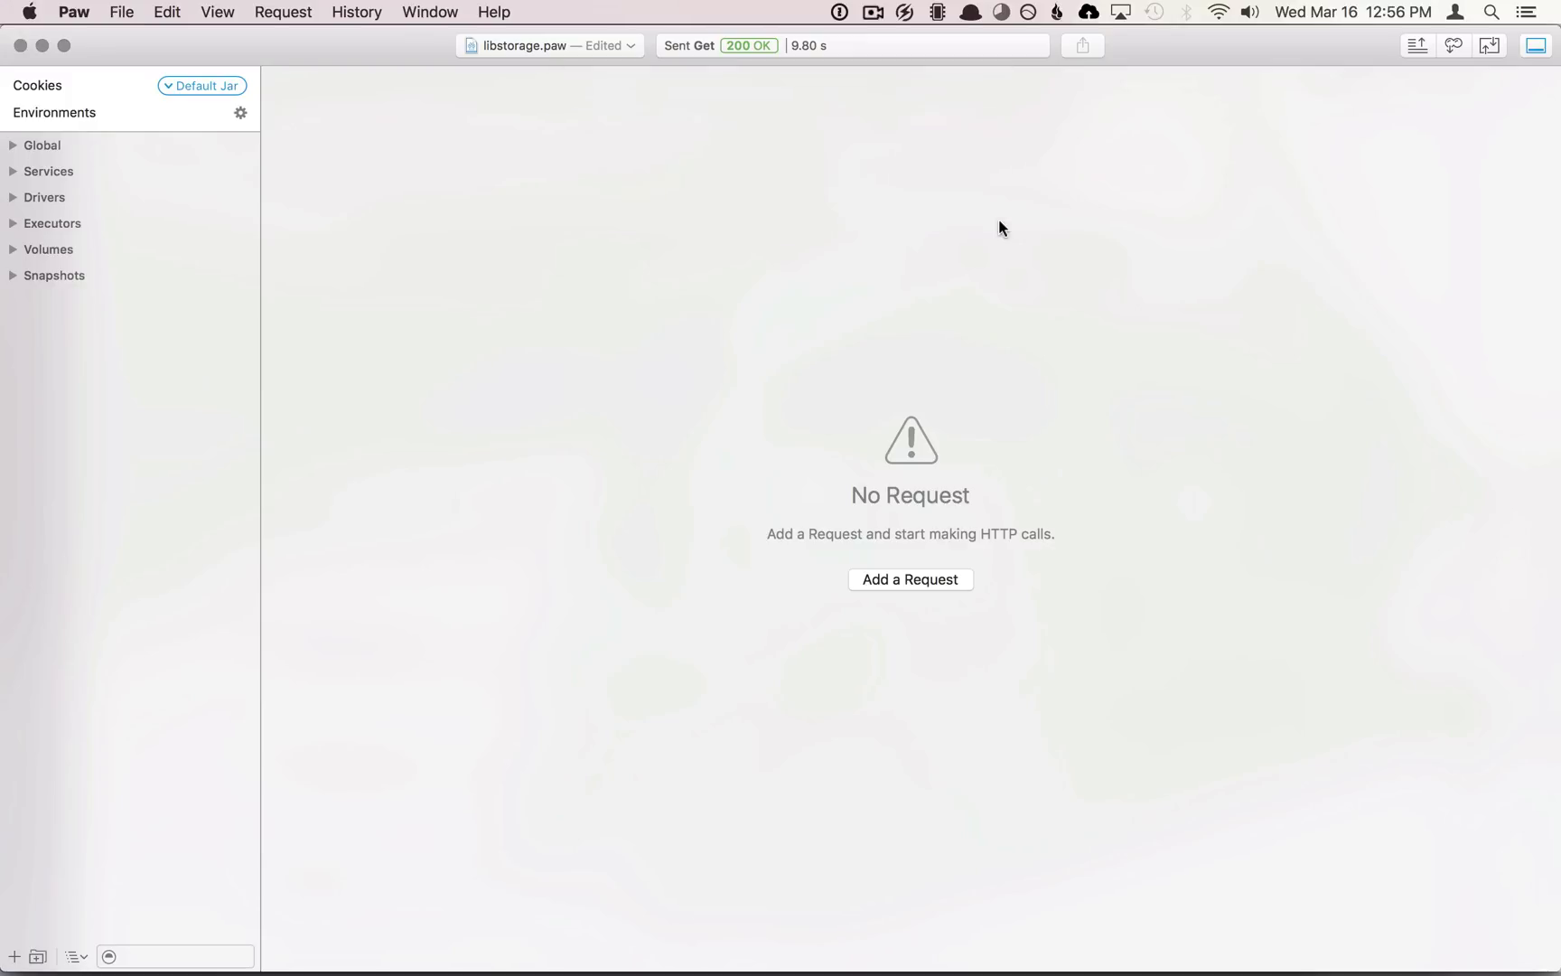
Step: Expand the imported Global, Services, Drivers, Executors, Volumes and Snapshots groups
{"action": "left_click", "coordinate": [12, 146]}
{"action": "left_click", "coordinate": [13, 251]}
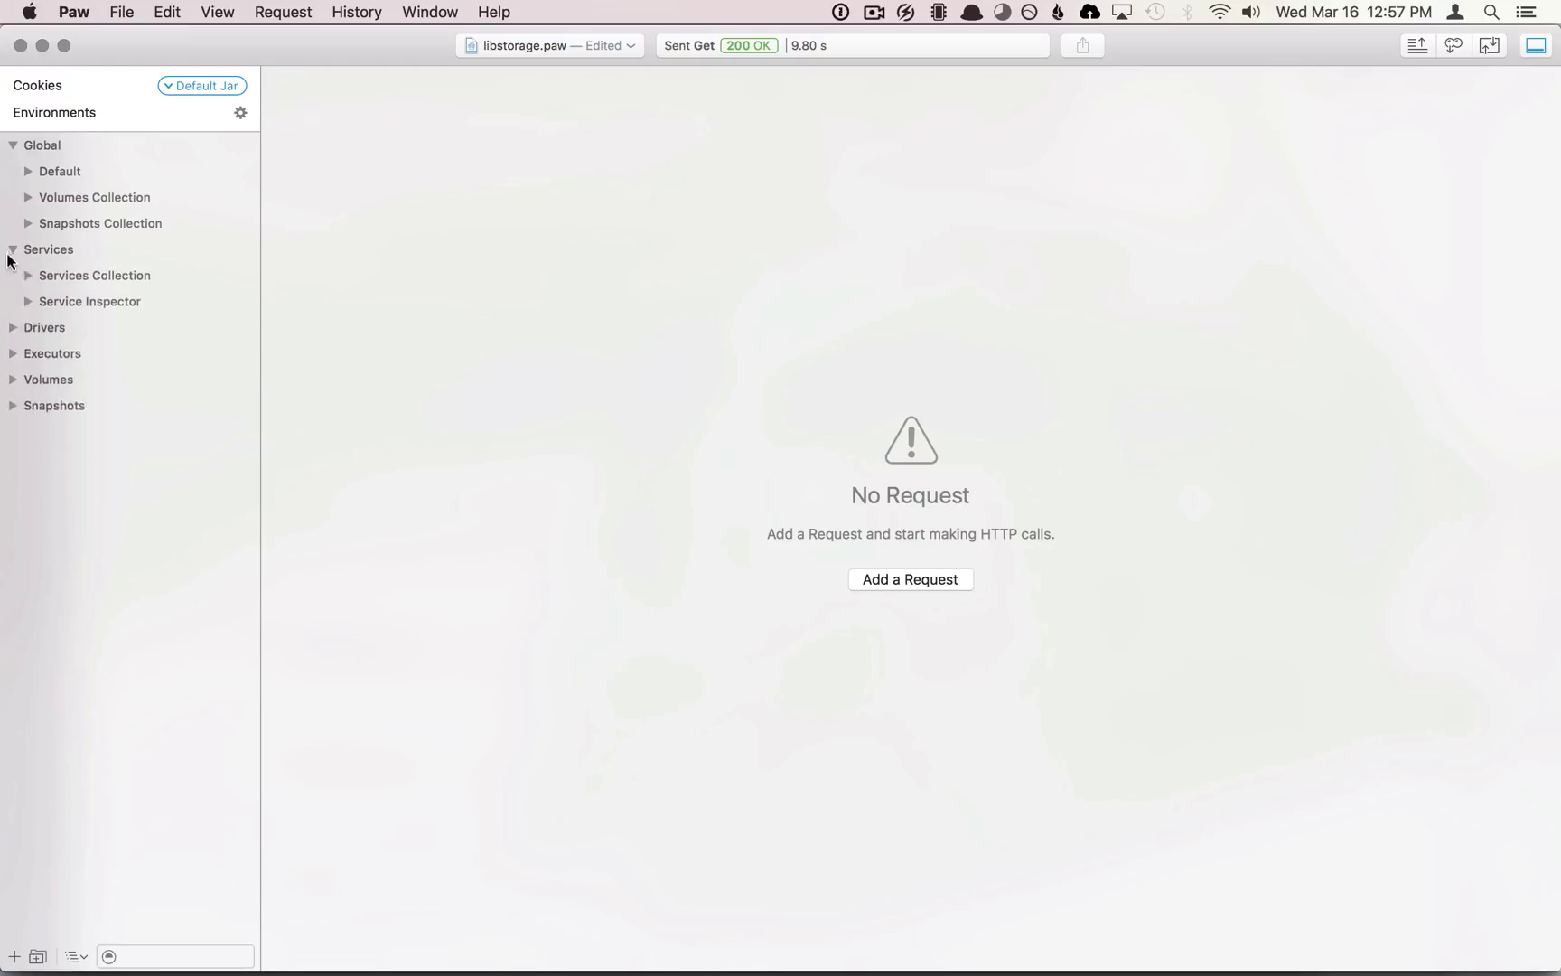
{"action": "left_click", "coordinate": [13, 329]}
{"action": "left_click", "coordinate": [12, 405]}
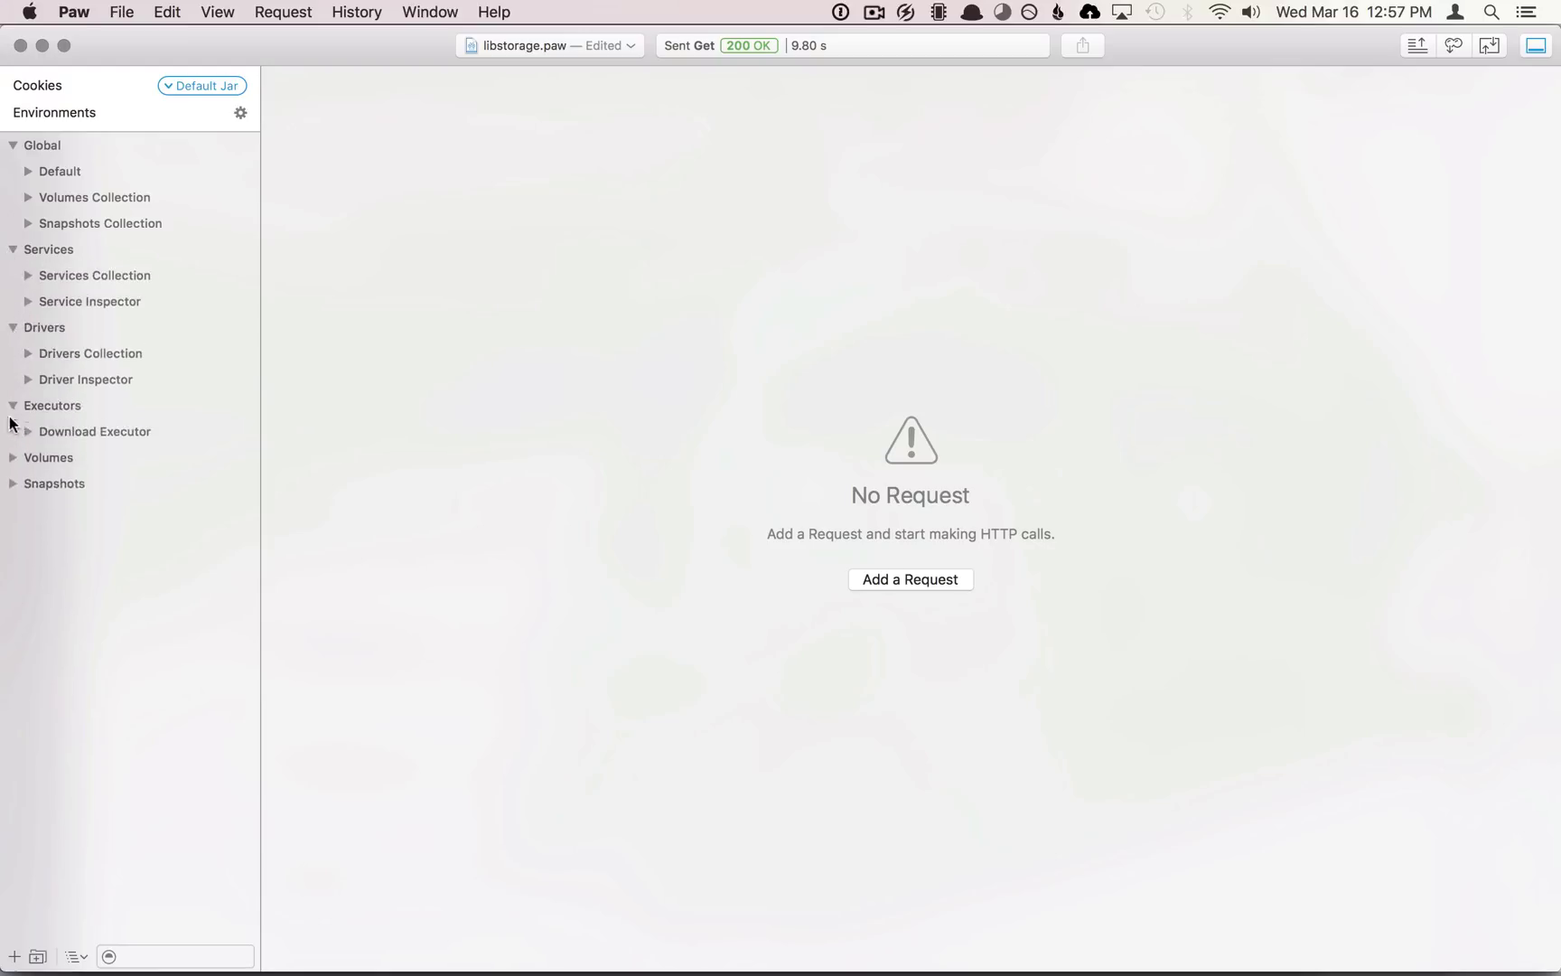
{"action": "left_click", "coordinate": [12, 458]}
{"action": "left_click", "coordinate": [13, 535]}
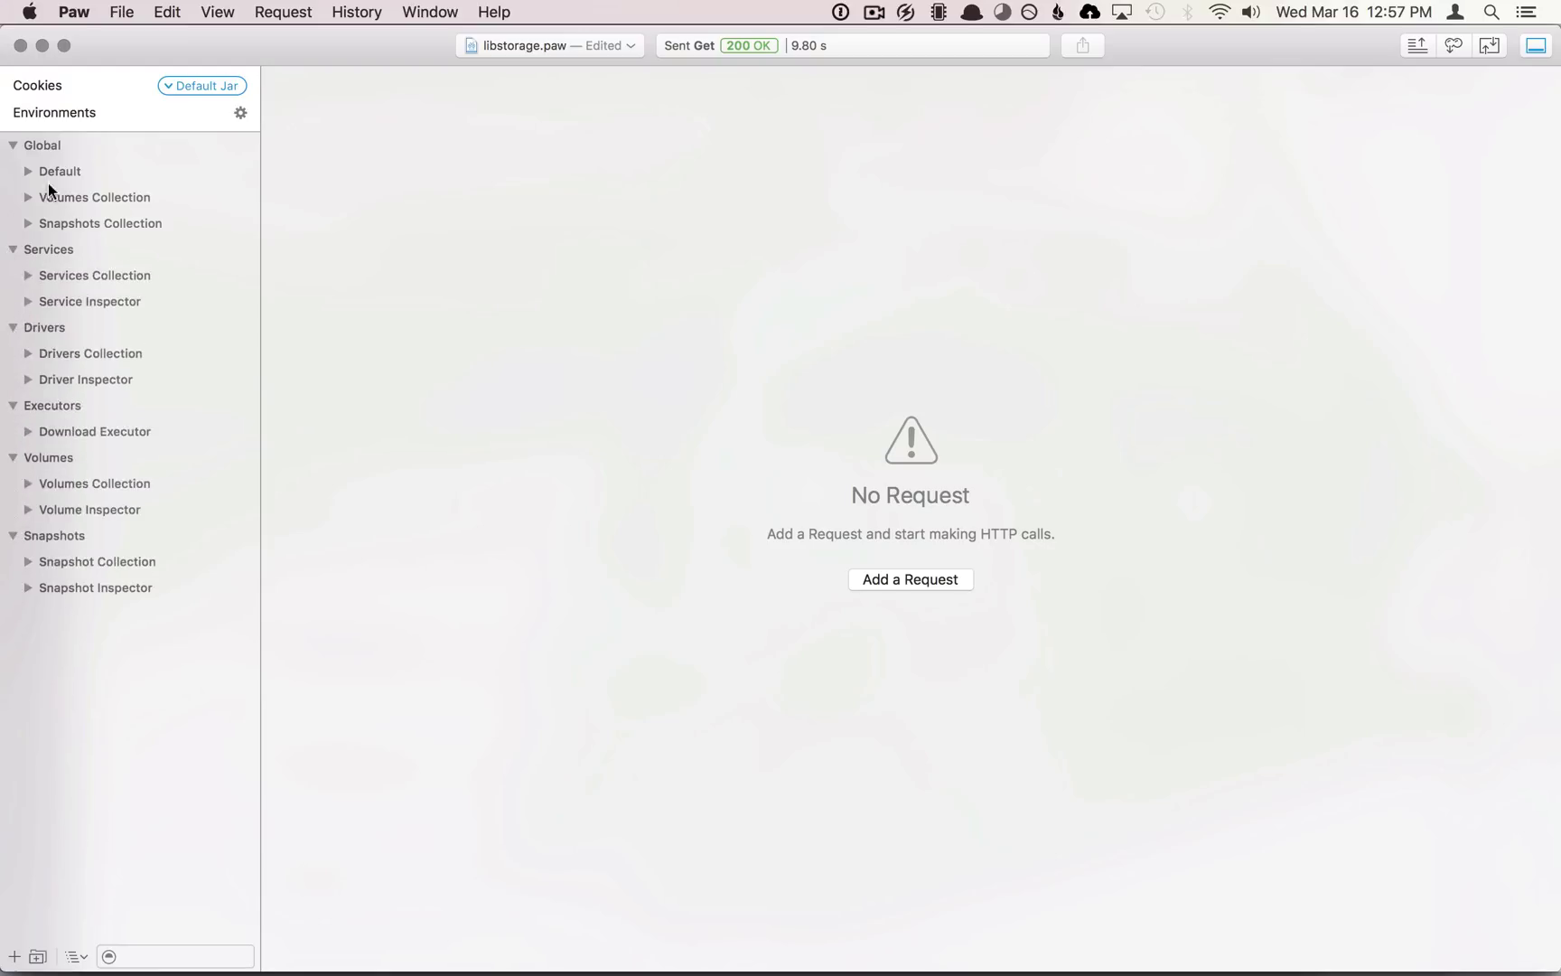
Step: Expand all subgroups of Global and Services, from Default to Service Inspector, to show their requests
{"action": "left_click", "coordinate": [28, 171]}
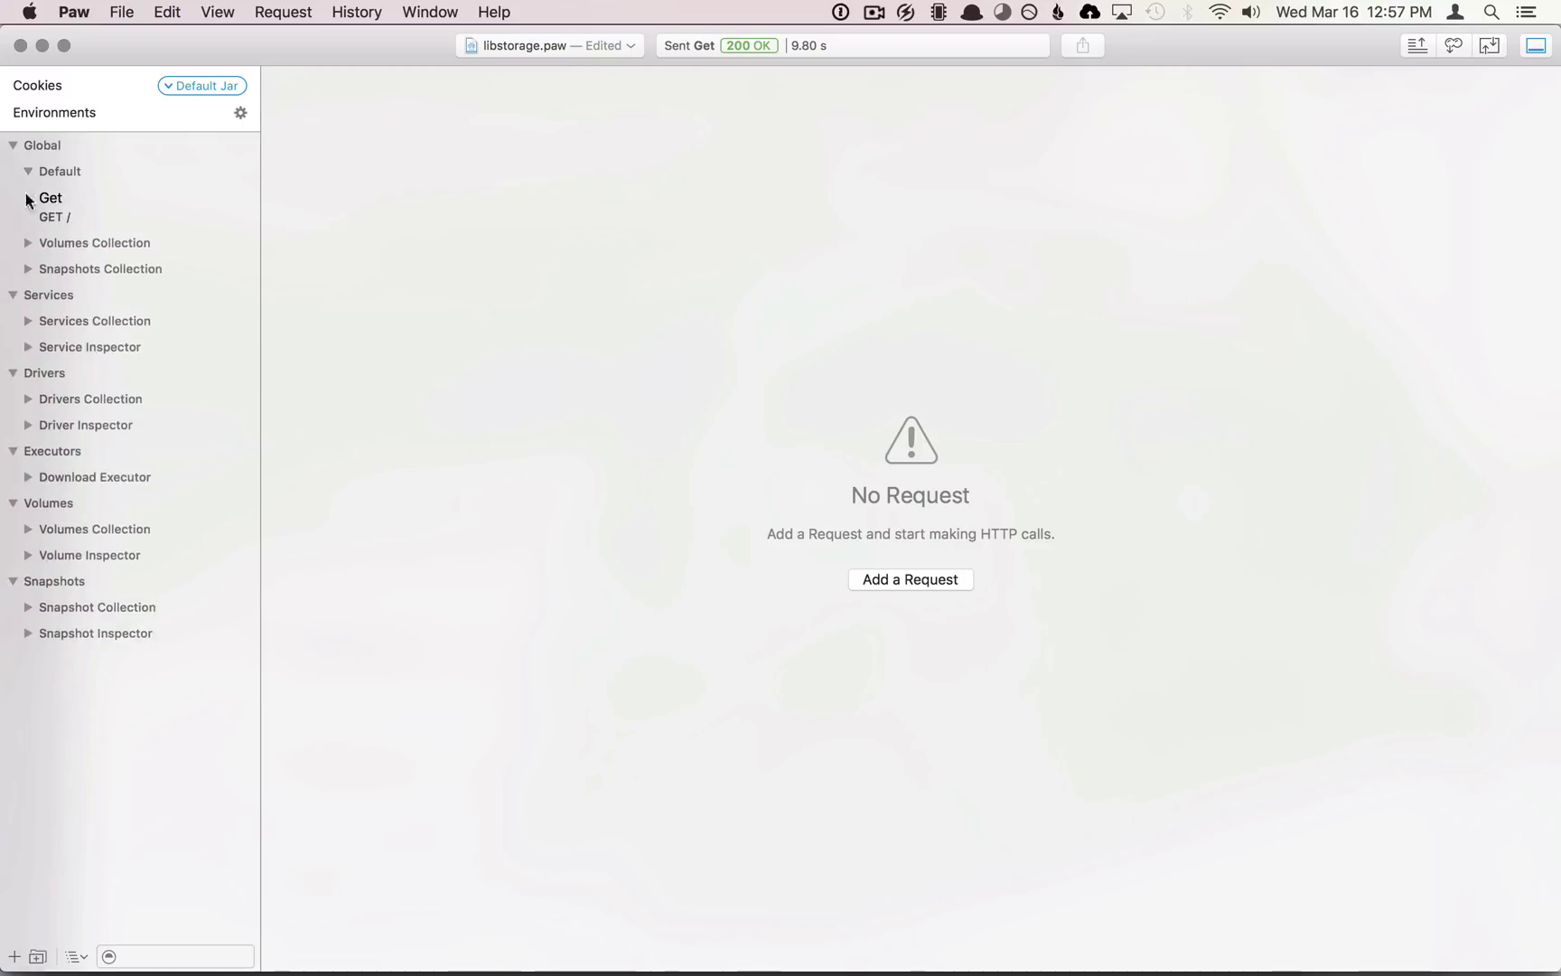
{"action": "left_click", "coordinate": [28, 242]}
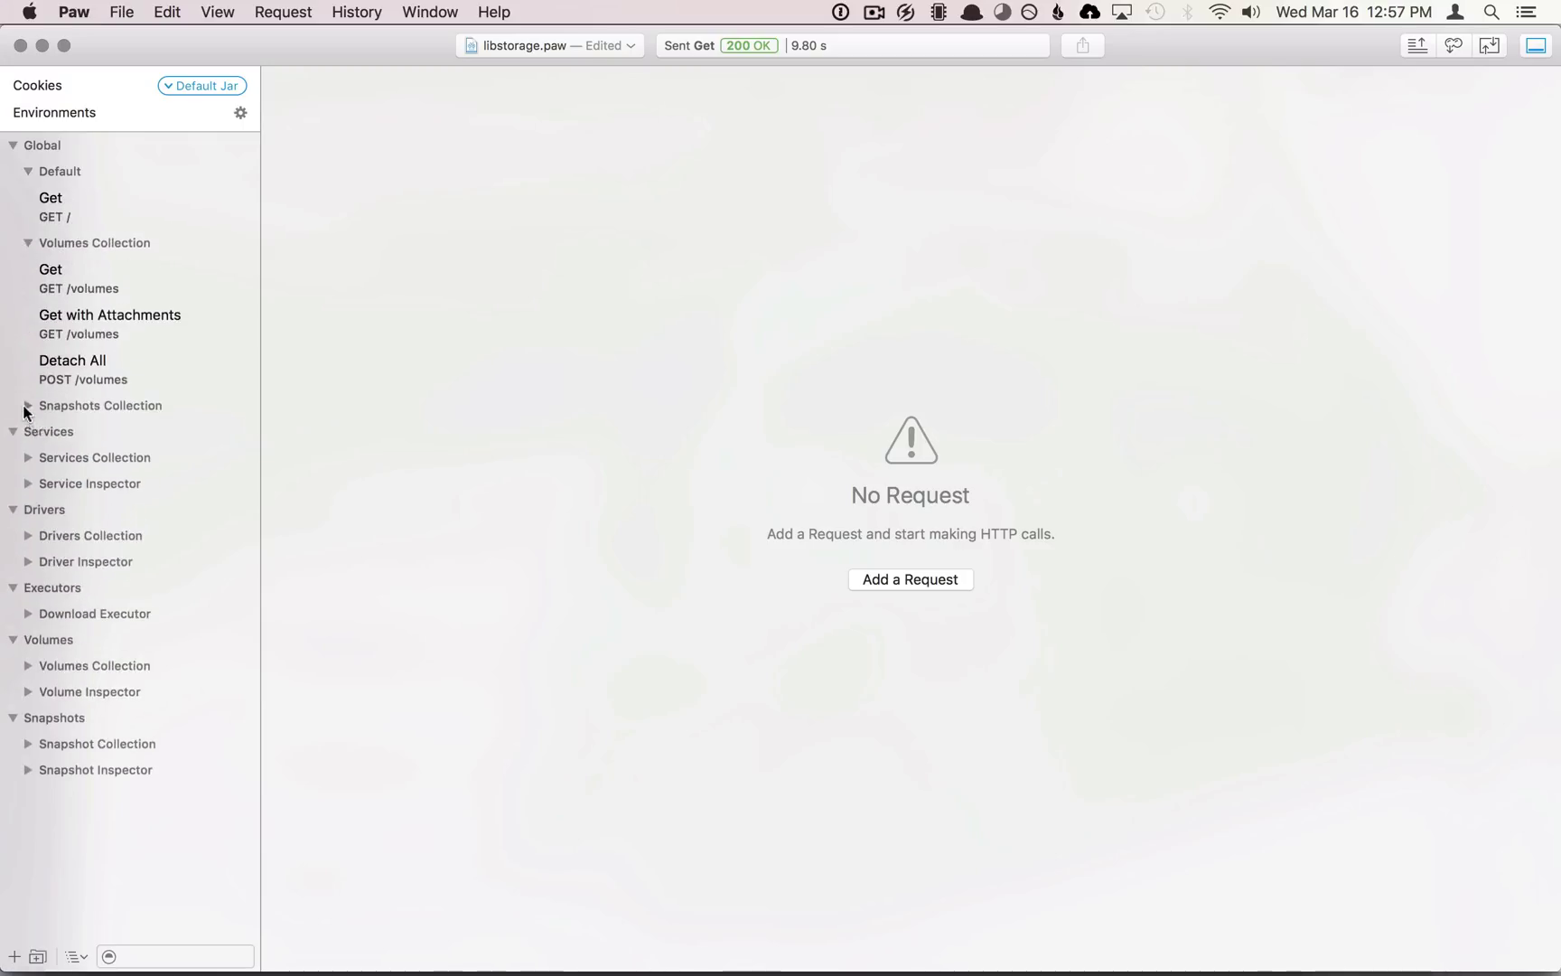
{"action": "left_click", "coordinate": [27, 406]}
{"action": "left_click", "coordinate": [28, 503]}
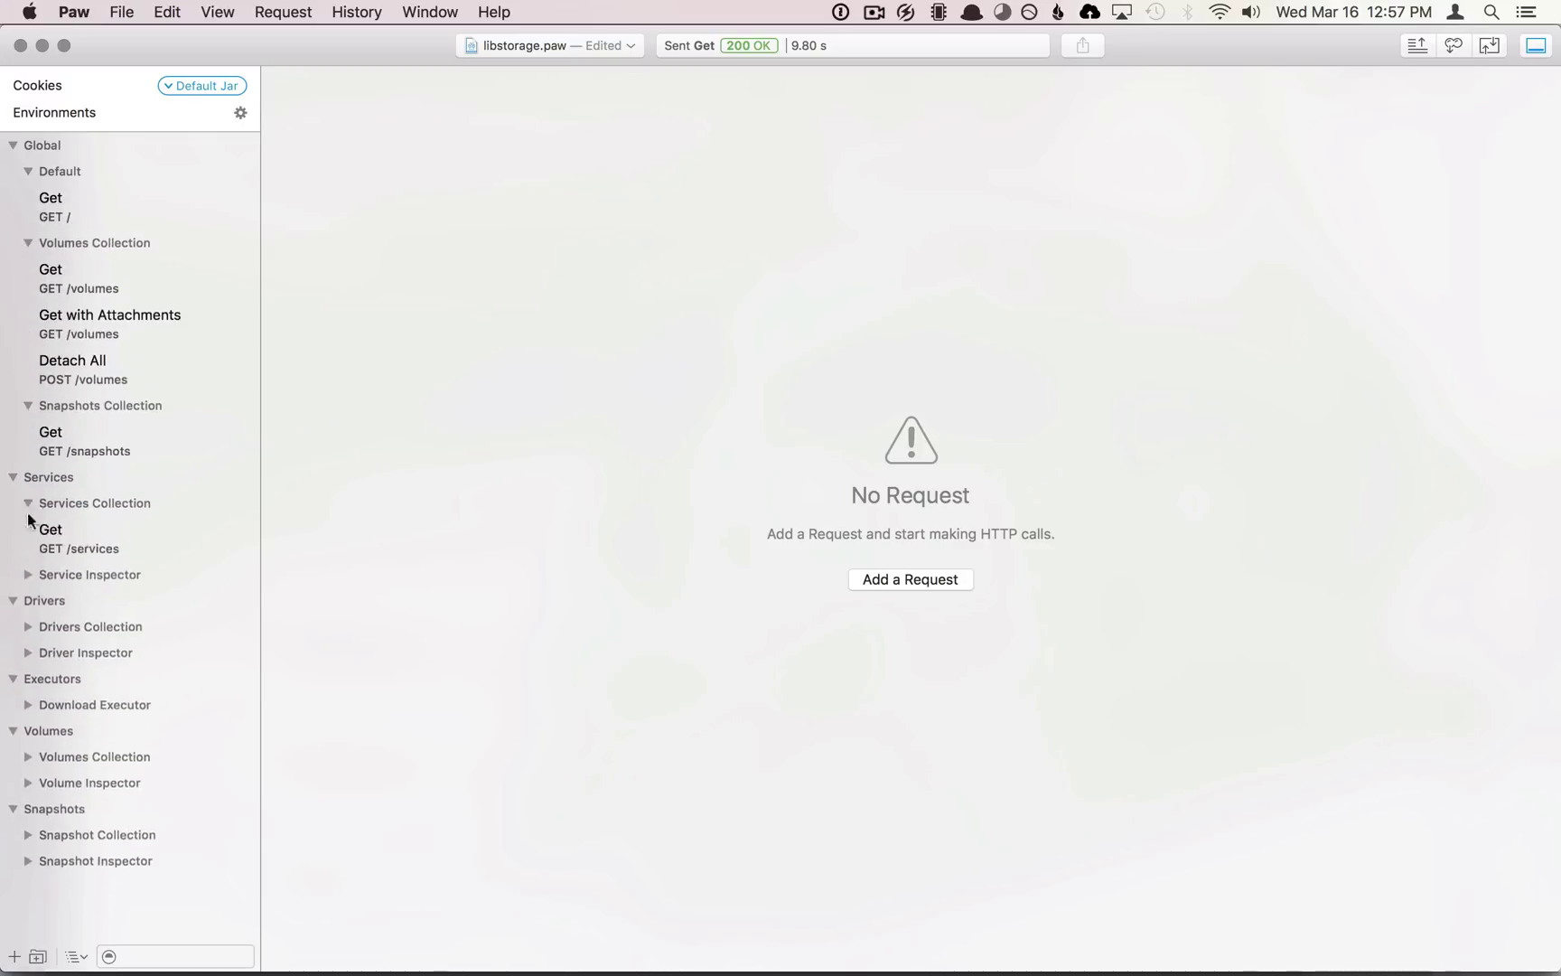
{"action": "left_click", "coordinate": [28, 574]}
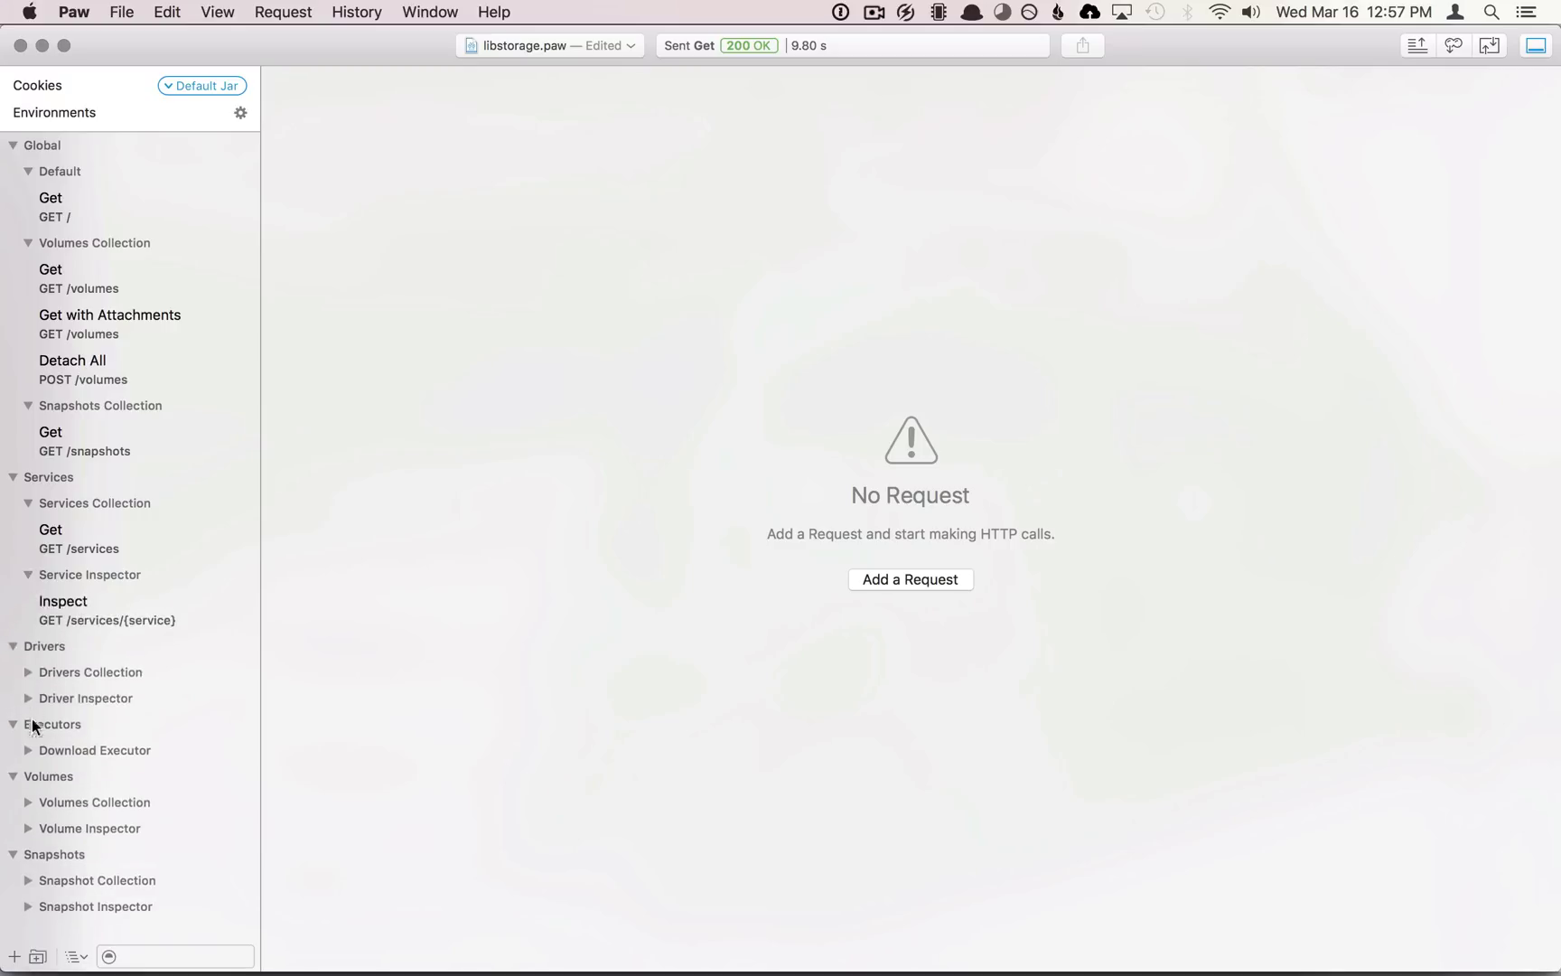
Step: Expand Volumes Collection and Volume Inspector in the Volumes group and review their requests
{"action": "left_click", "coordinate": [28, 802]}
{"action": "scroll", "coordinate": [41, 800], "scroll_direction": "down", "scroll_amount": 5}
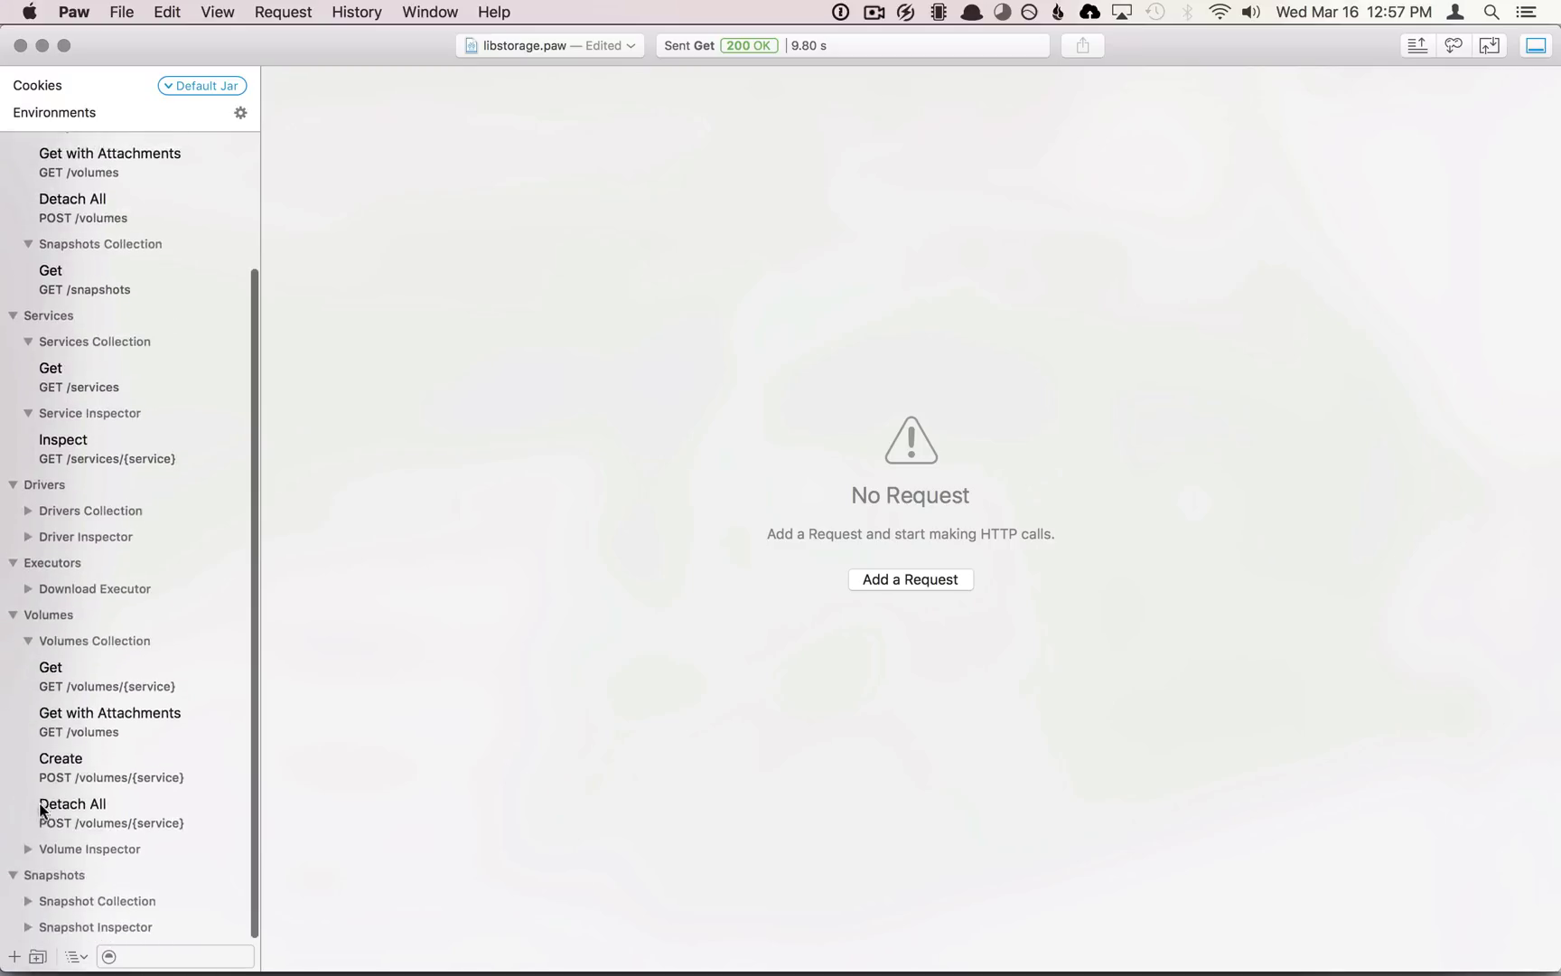
{"action": "left_click", "coordinate": [28, 853]}
{"action": "scroll", "coordinate": [73, 702], "scroll_direction": "down", "scroll_amount": 2}
{"action": "scroll", "coordinate": [74, 700], "scroll_direction": "down", "scroll_amount": 2}
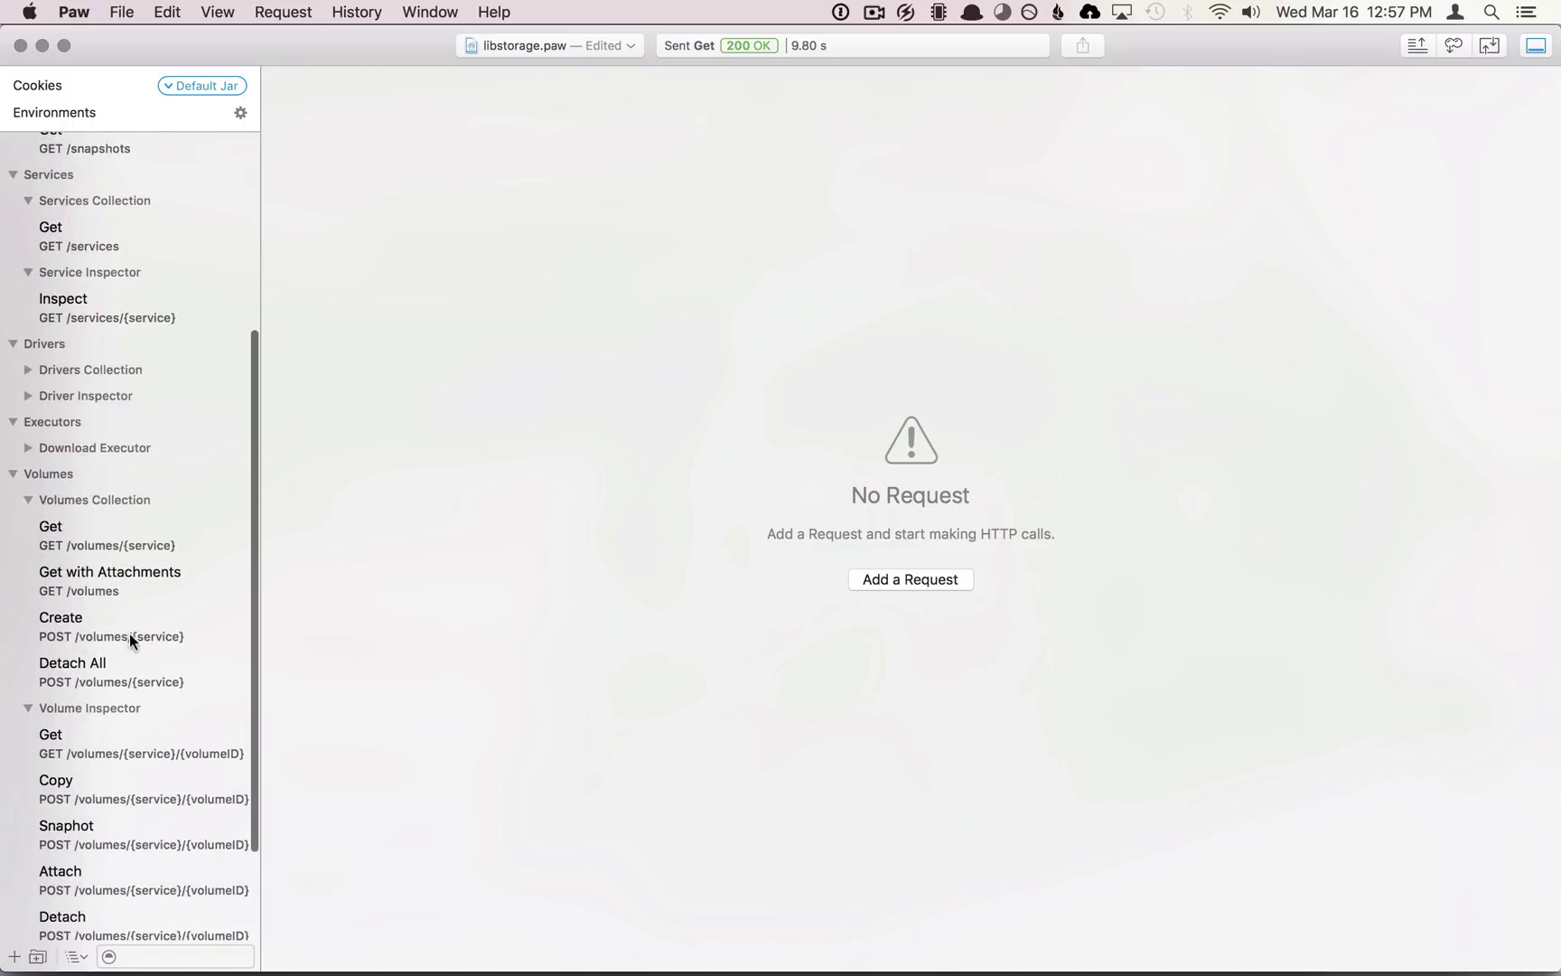
{"action": "scroll", "coordinate": [146, 701], "scroll_direction": "down", "scroll_amount": 2}
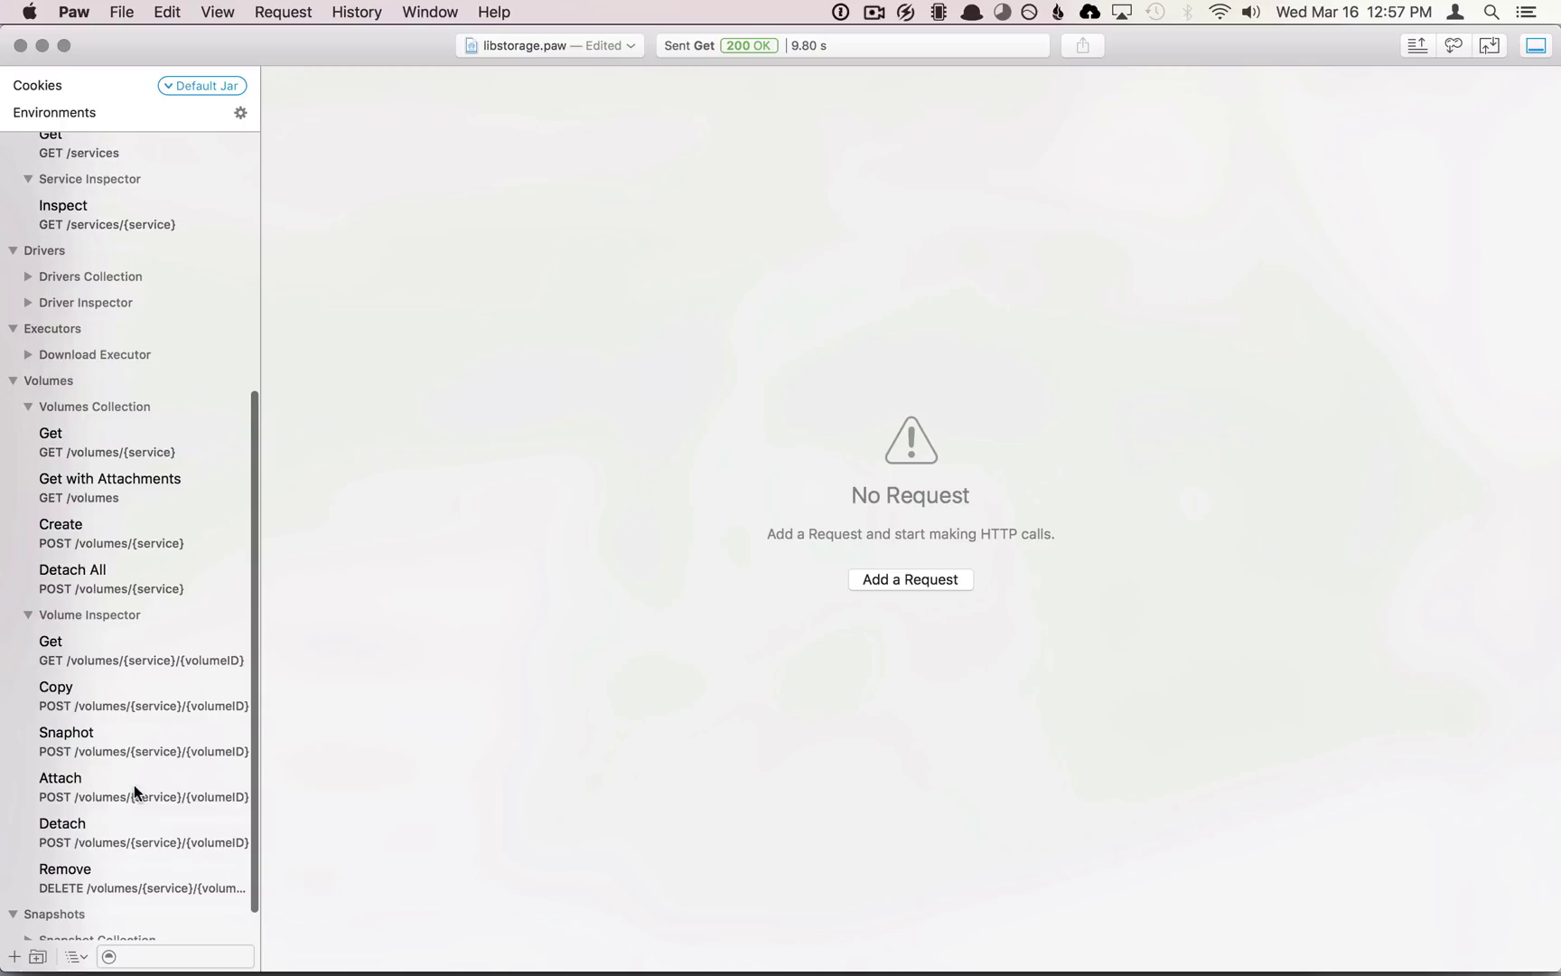
{"action": "scroll", "coordinate": [134, 750], "scroll_direction": "up", "scroll_amount": 3}
{"action": "scroll", "coordinate": [133, 735], "scroll_direction": "up", "scroll_amount": 2}
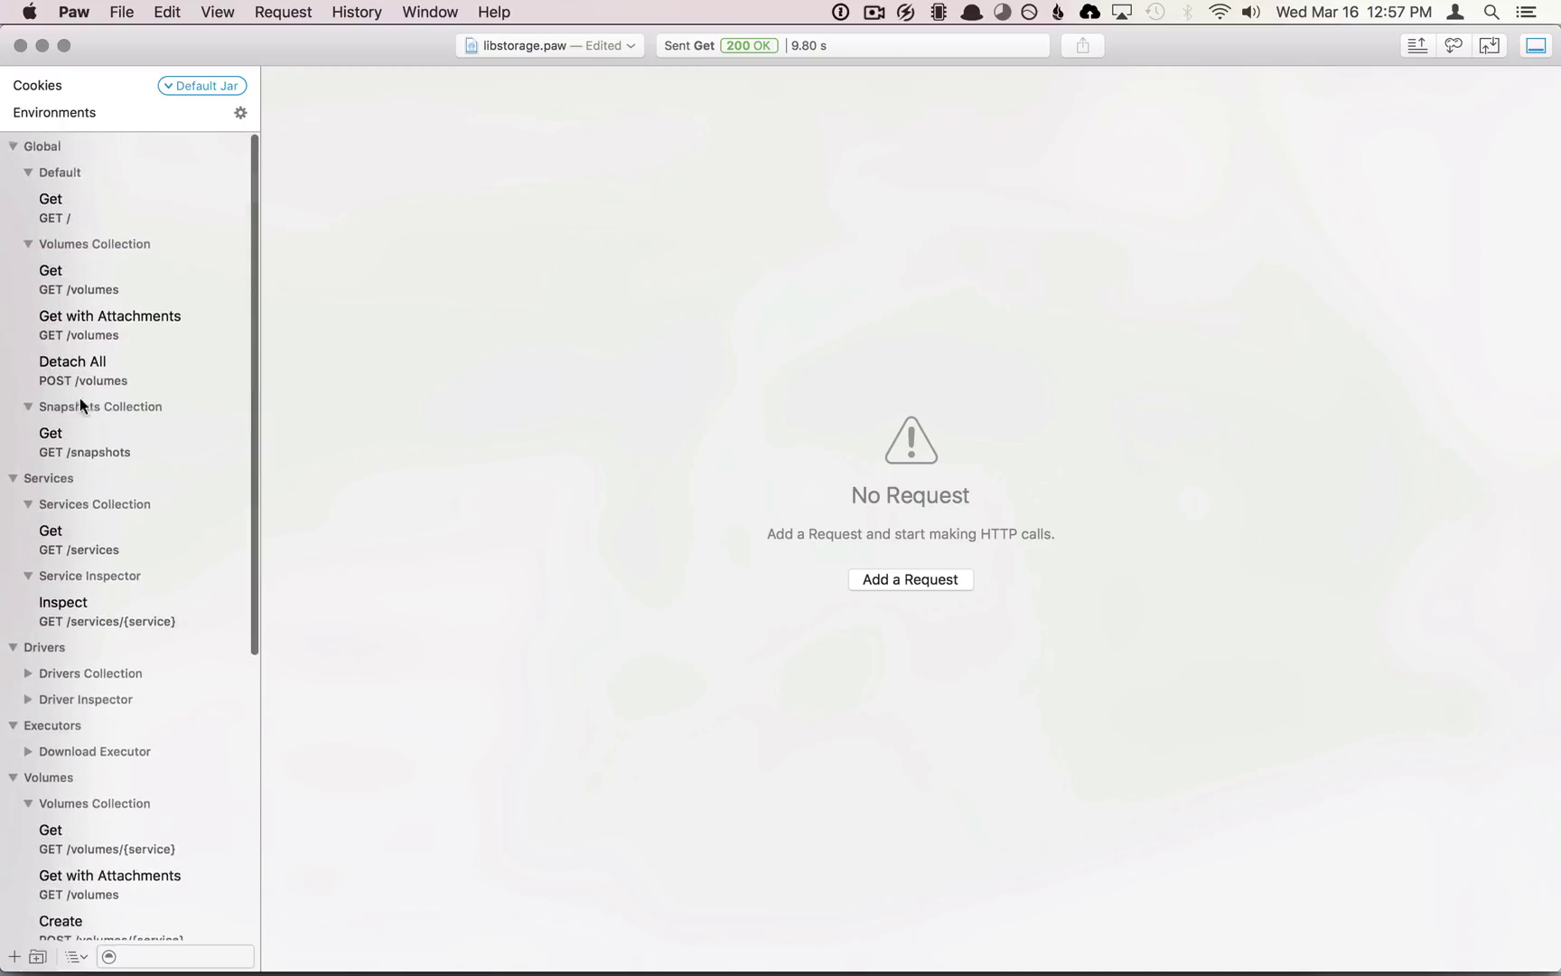
Step: Switch to Chrome, load apiary.io in a new tab, and open the libStorage project's editor
{"action": "key", "text": "super+Tab"}
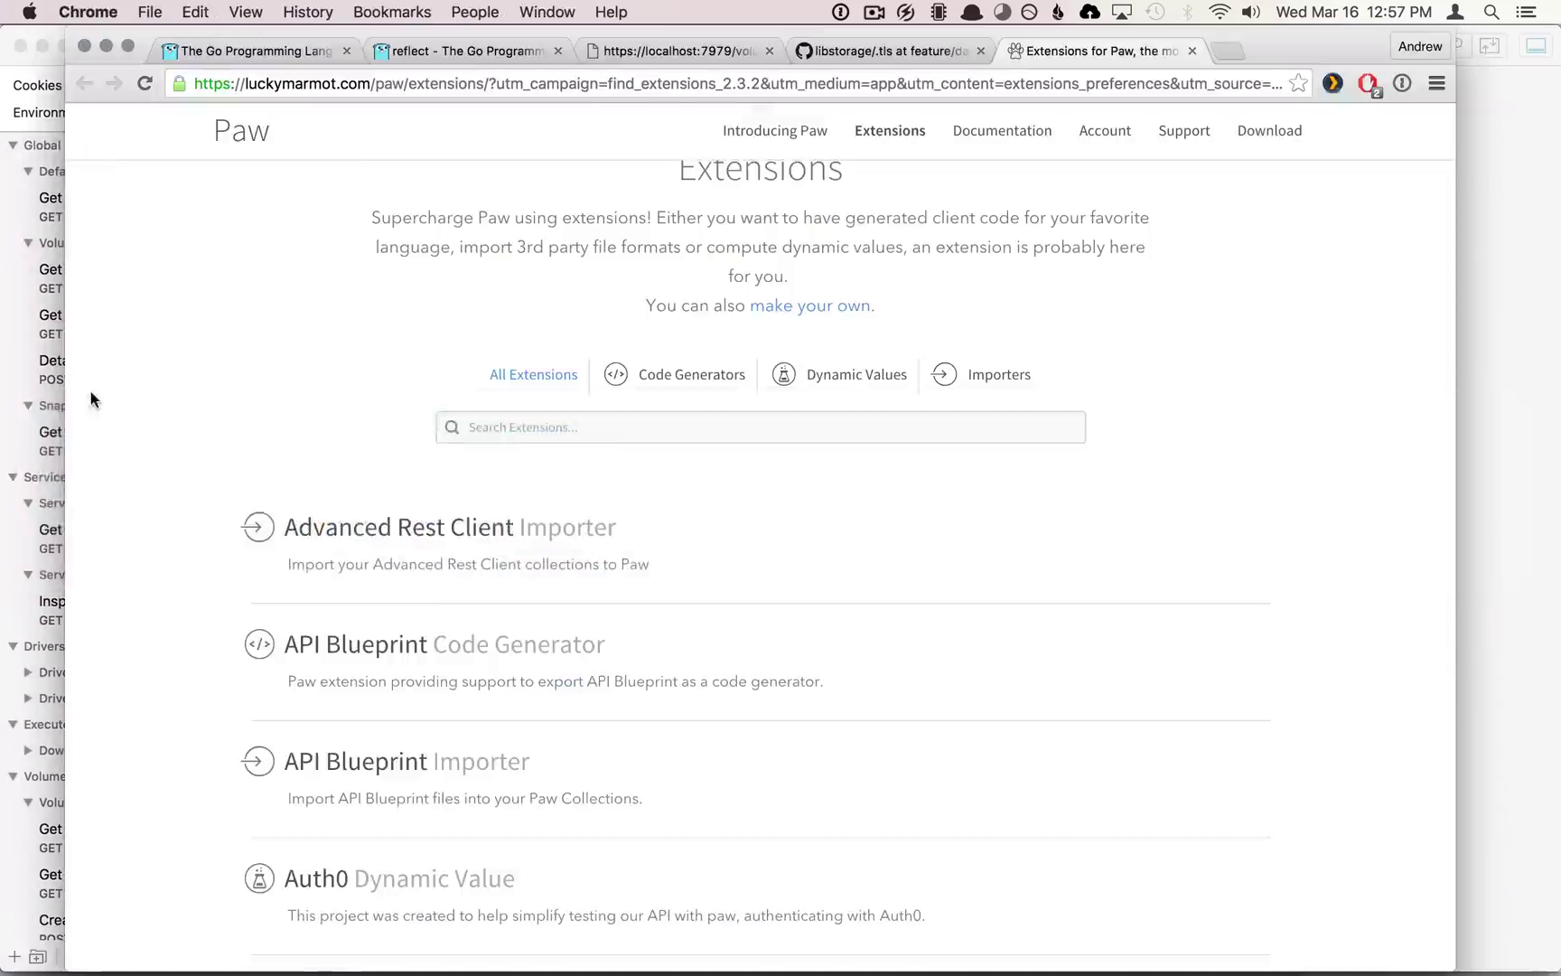
{"action": "key", "text": "super+t"}
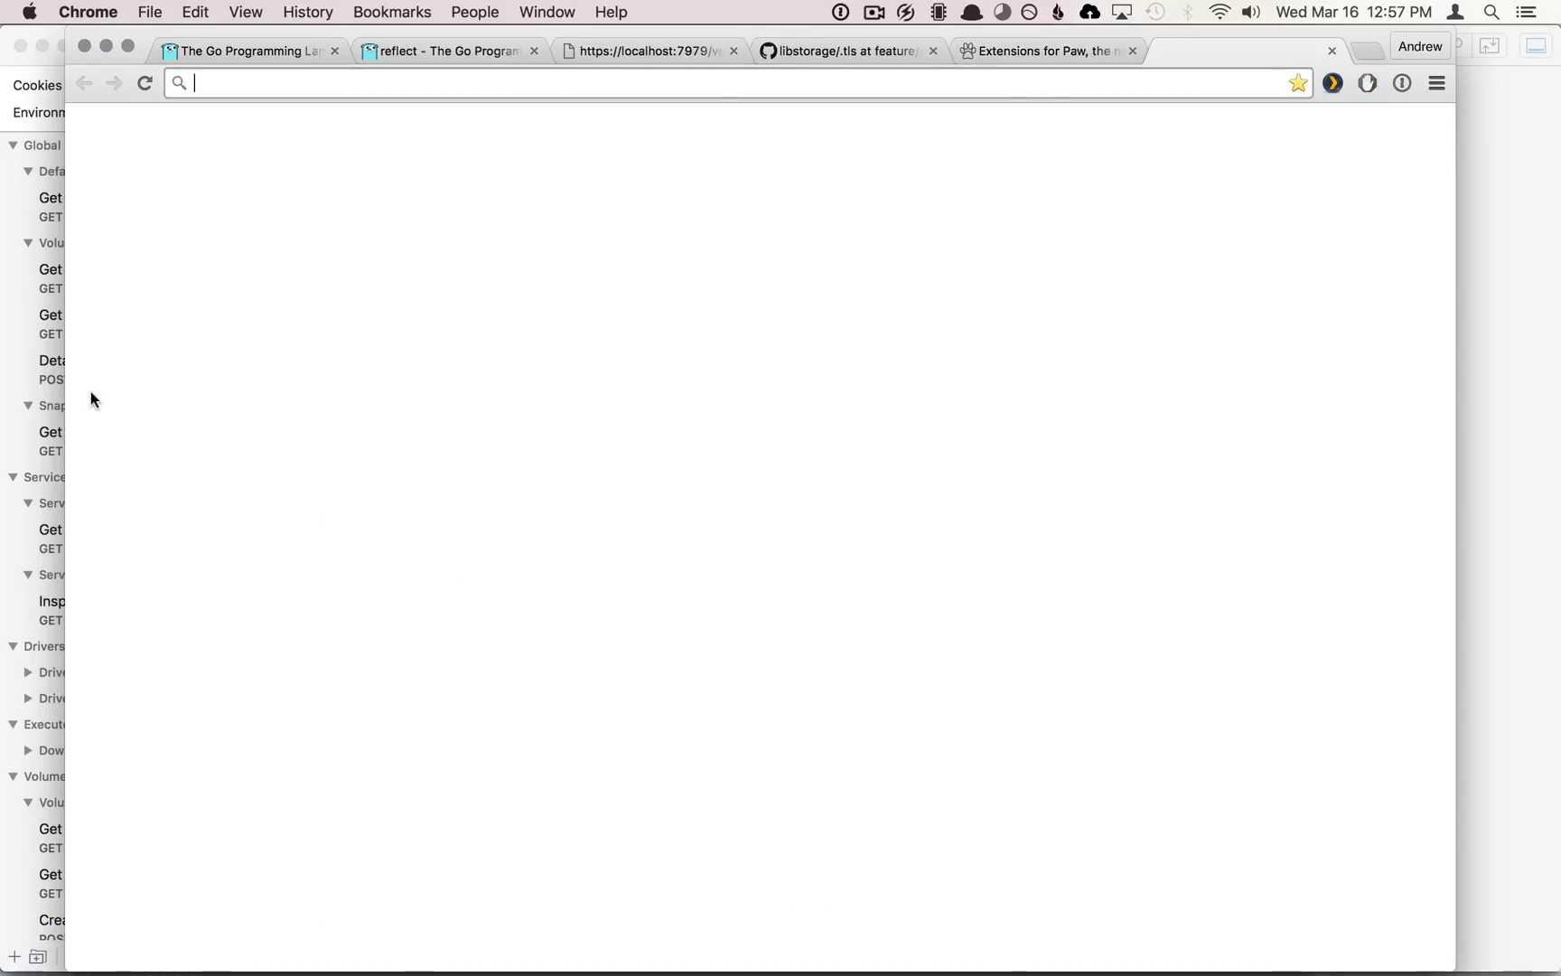
{"action": "type", "text": "apiary.io"}
{"action": "key", "text": "Return"}
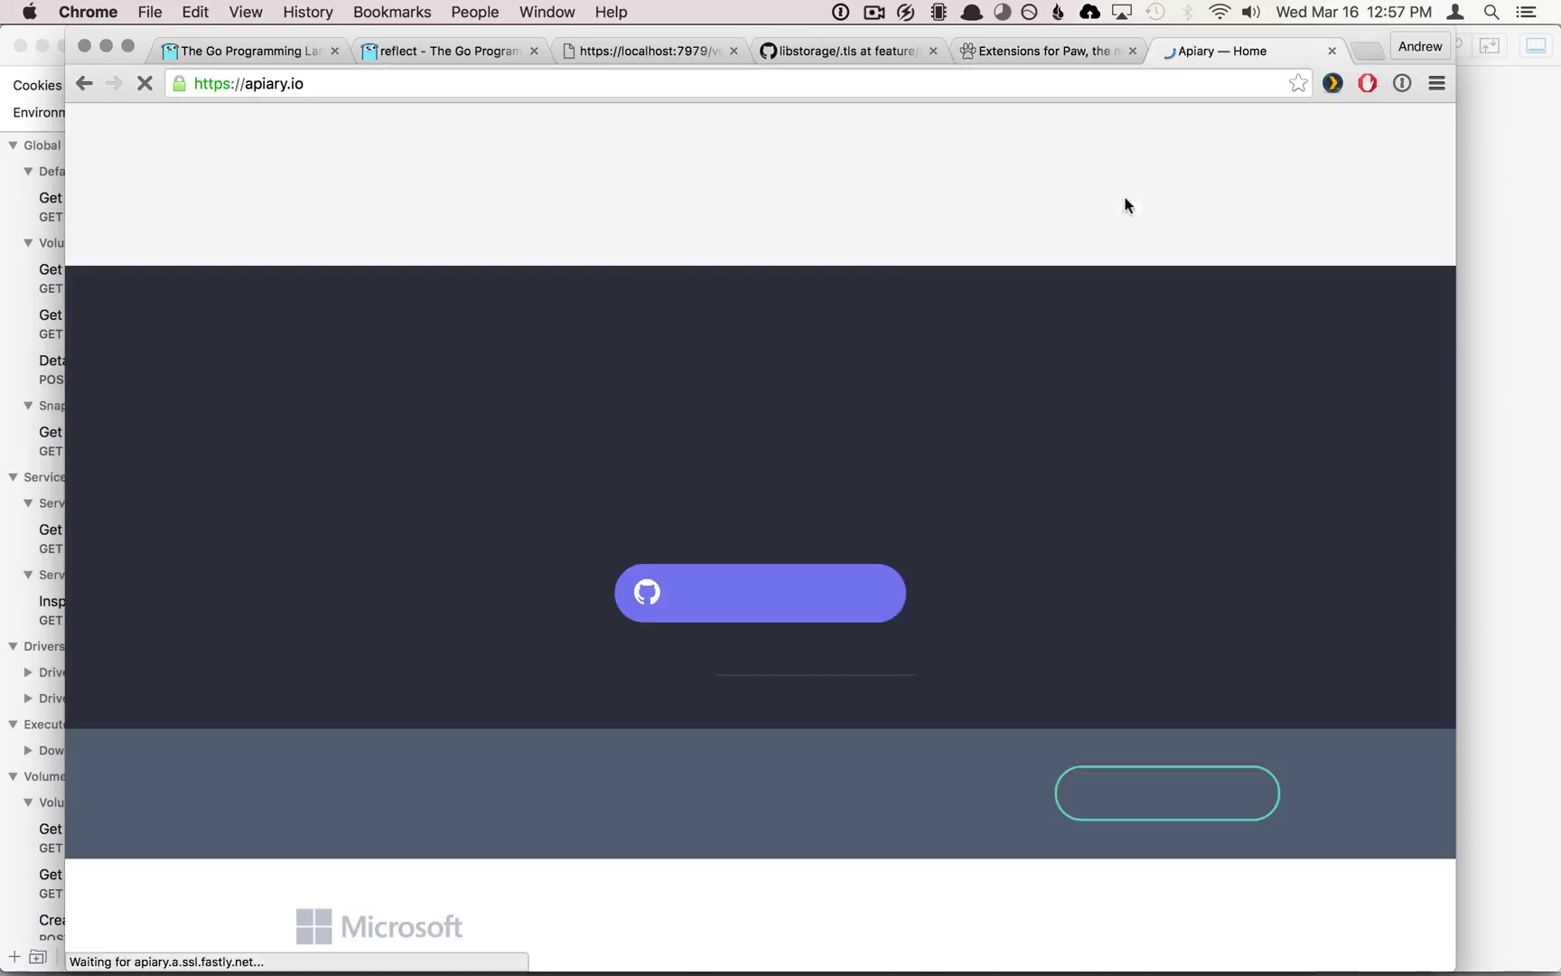
{"action": "left_click", "coordinate": [1154, 186]}
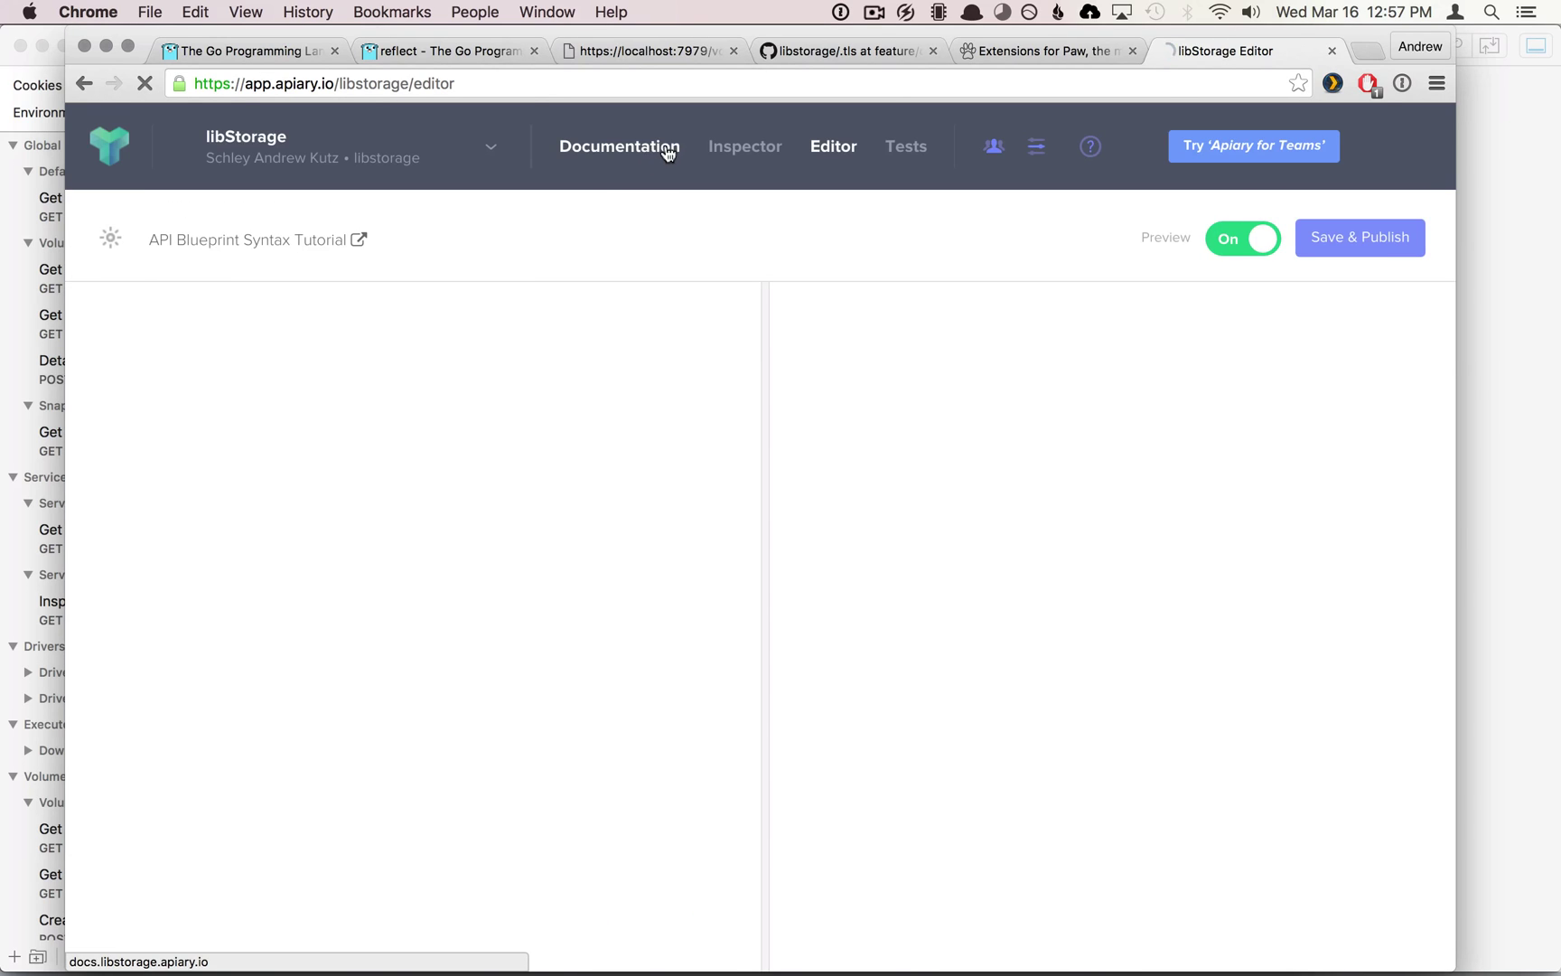
Step: Open the libStorage project's documentation on Apiary
{"action": "left_click", "coordinate": [666, 150]}
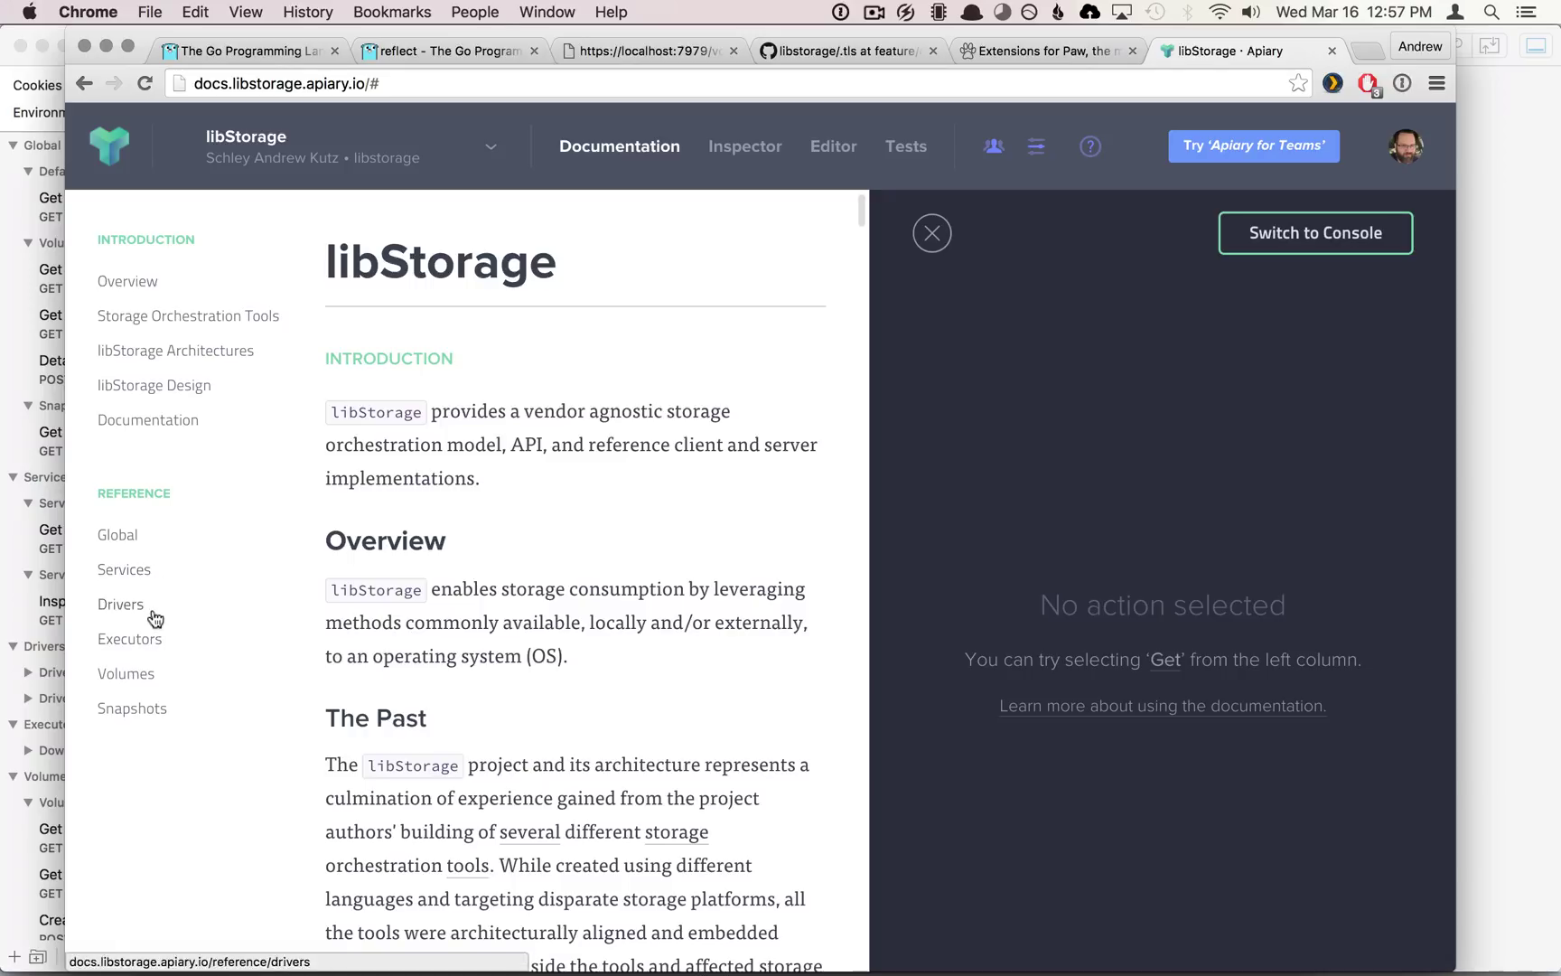
{"action": "key", "text": "super+Tab"}
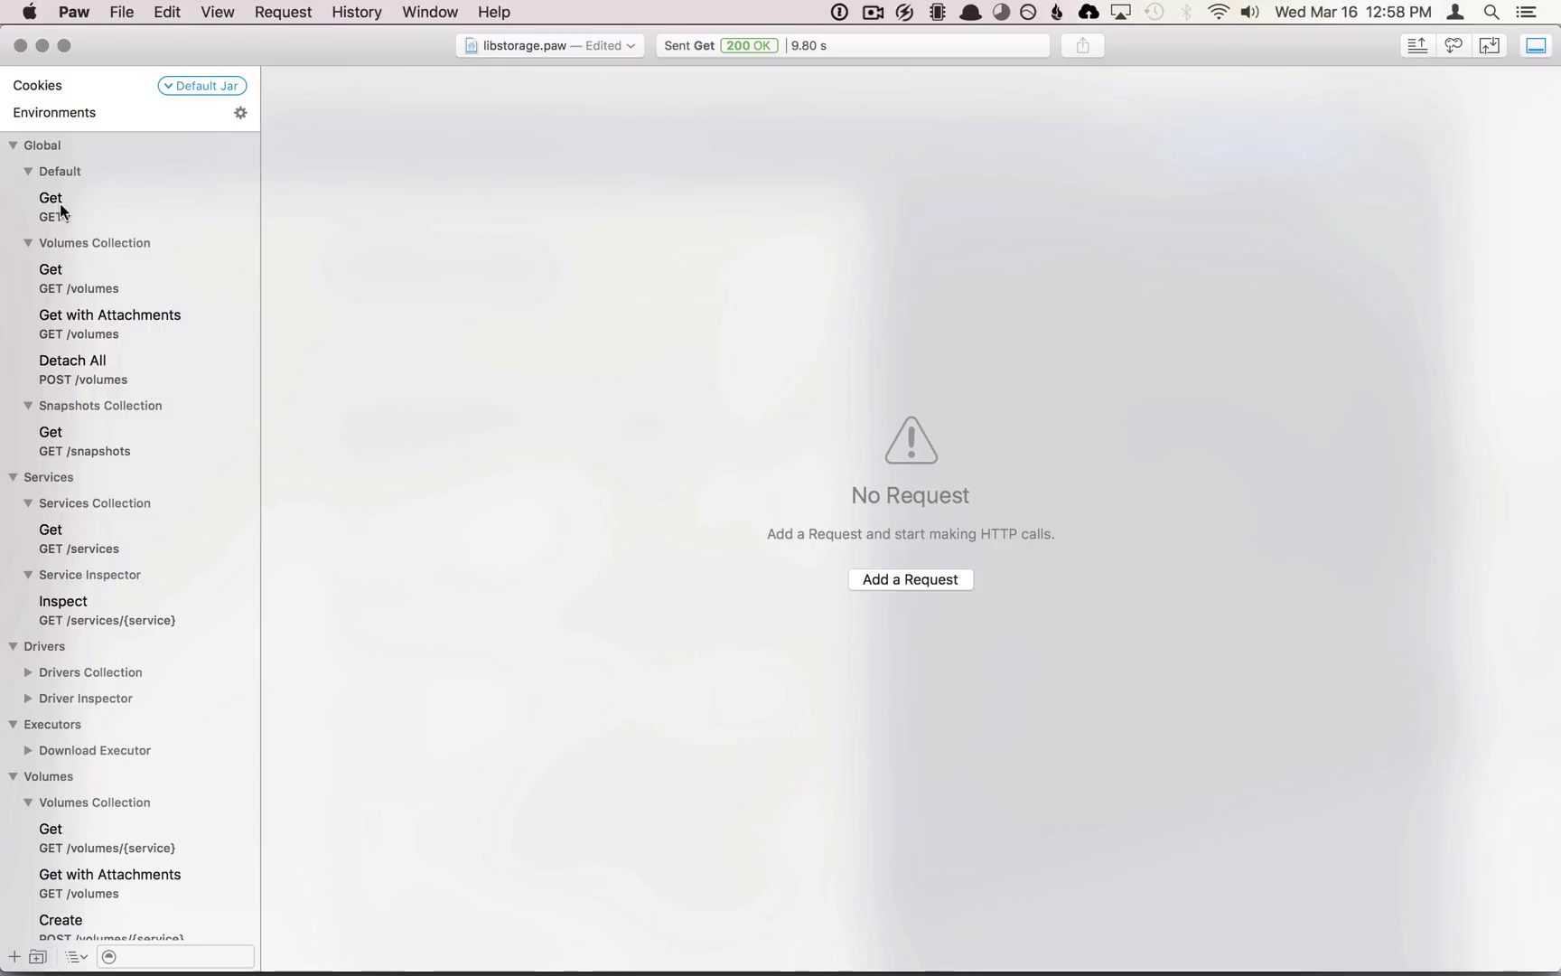
{"action": "left_click", "coordinate": [69, 279]}
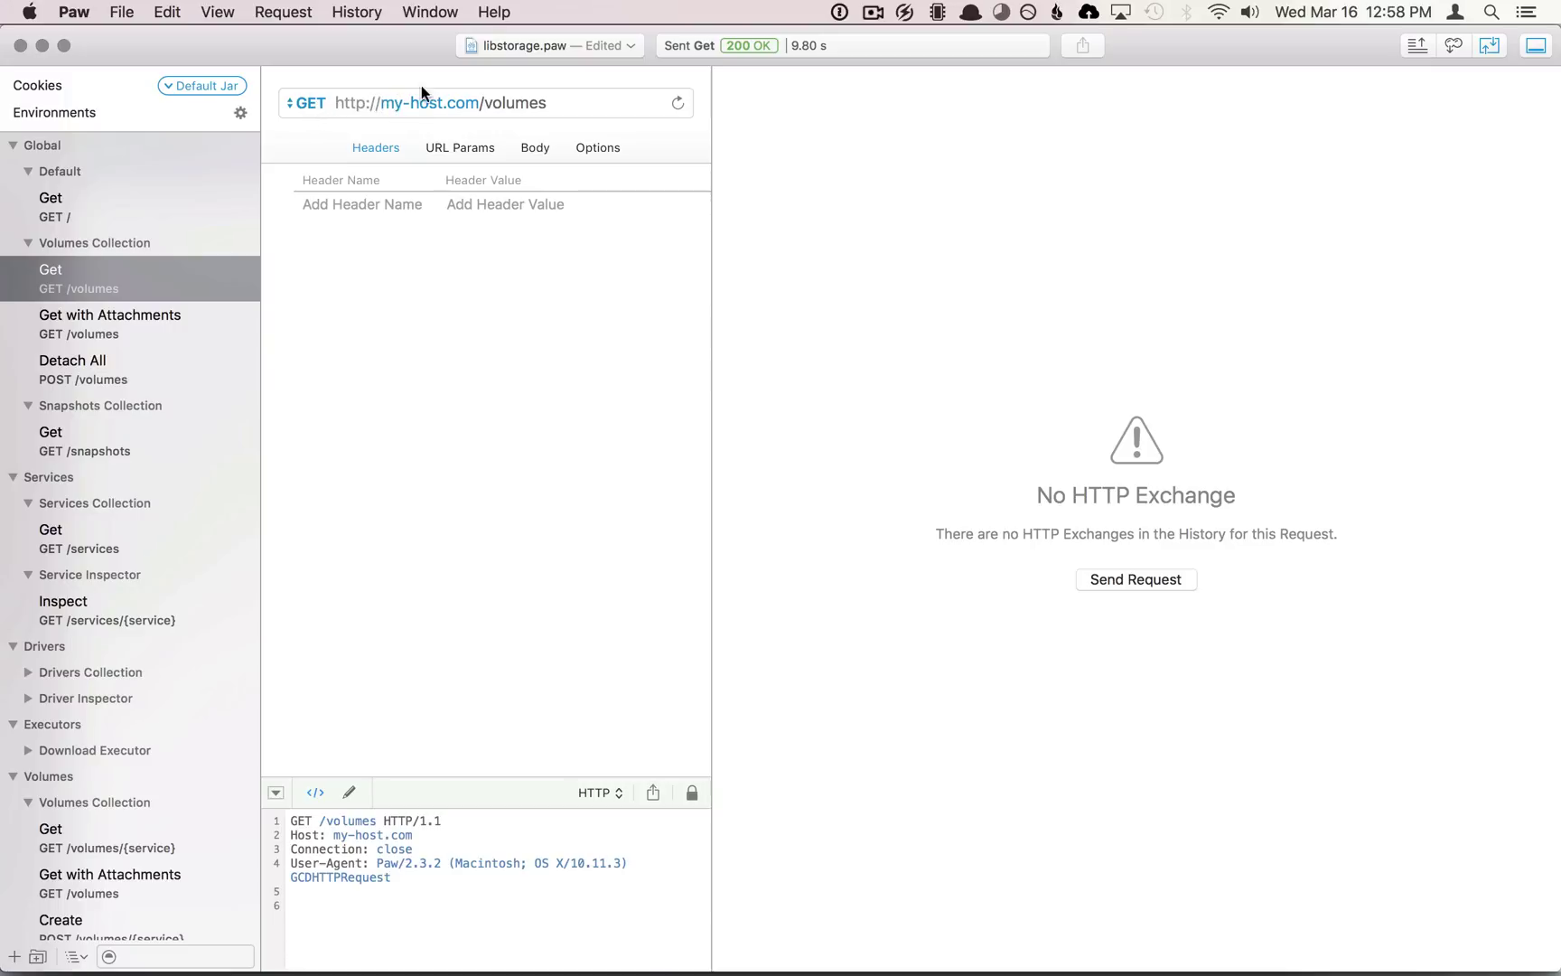
{"action": "left_click_drag", "start_coordinate": [383, 105], "coordinate": [478, 105]}
{"action": "type", "text": "localhost:79"}
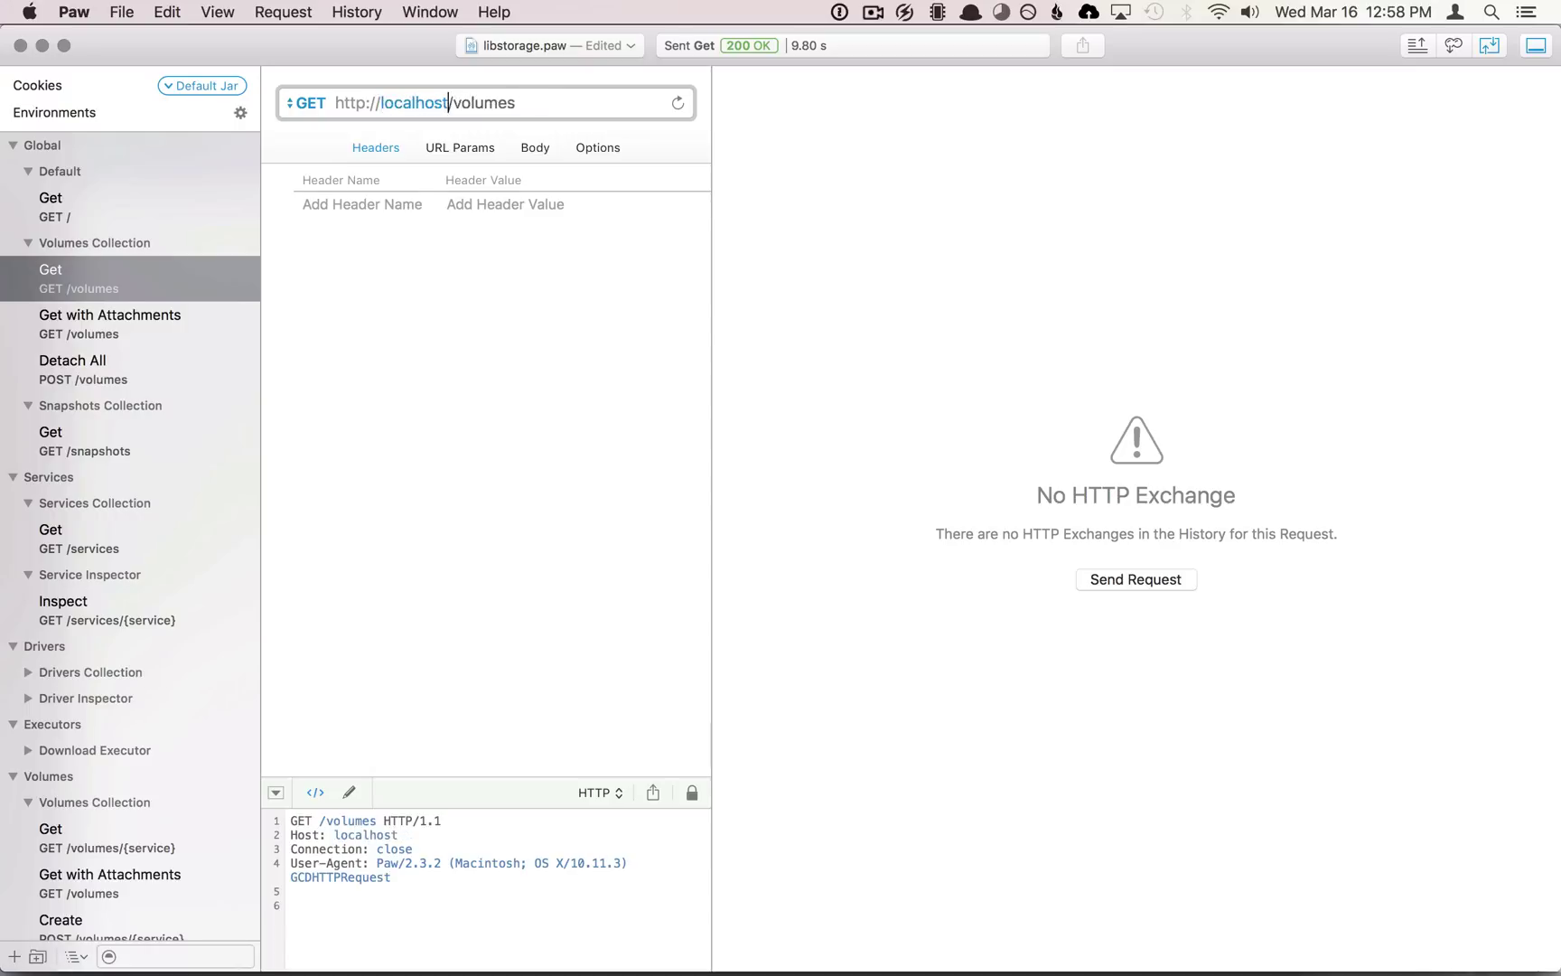
{"action": "type", "text": "79/volume"}
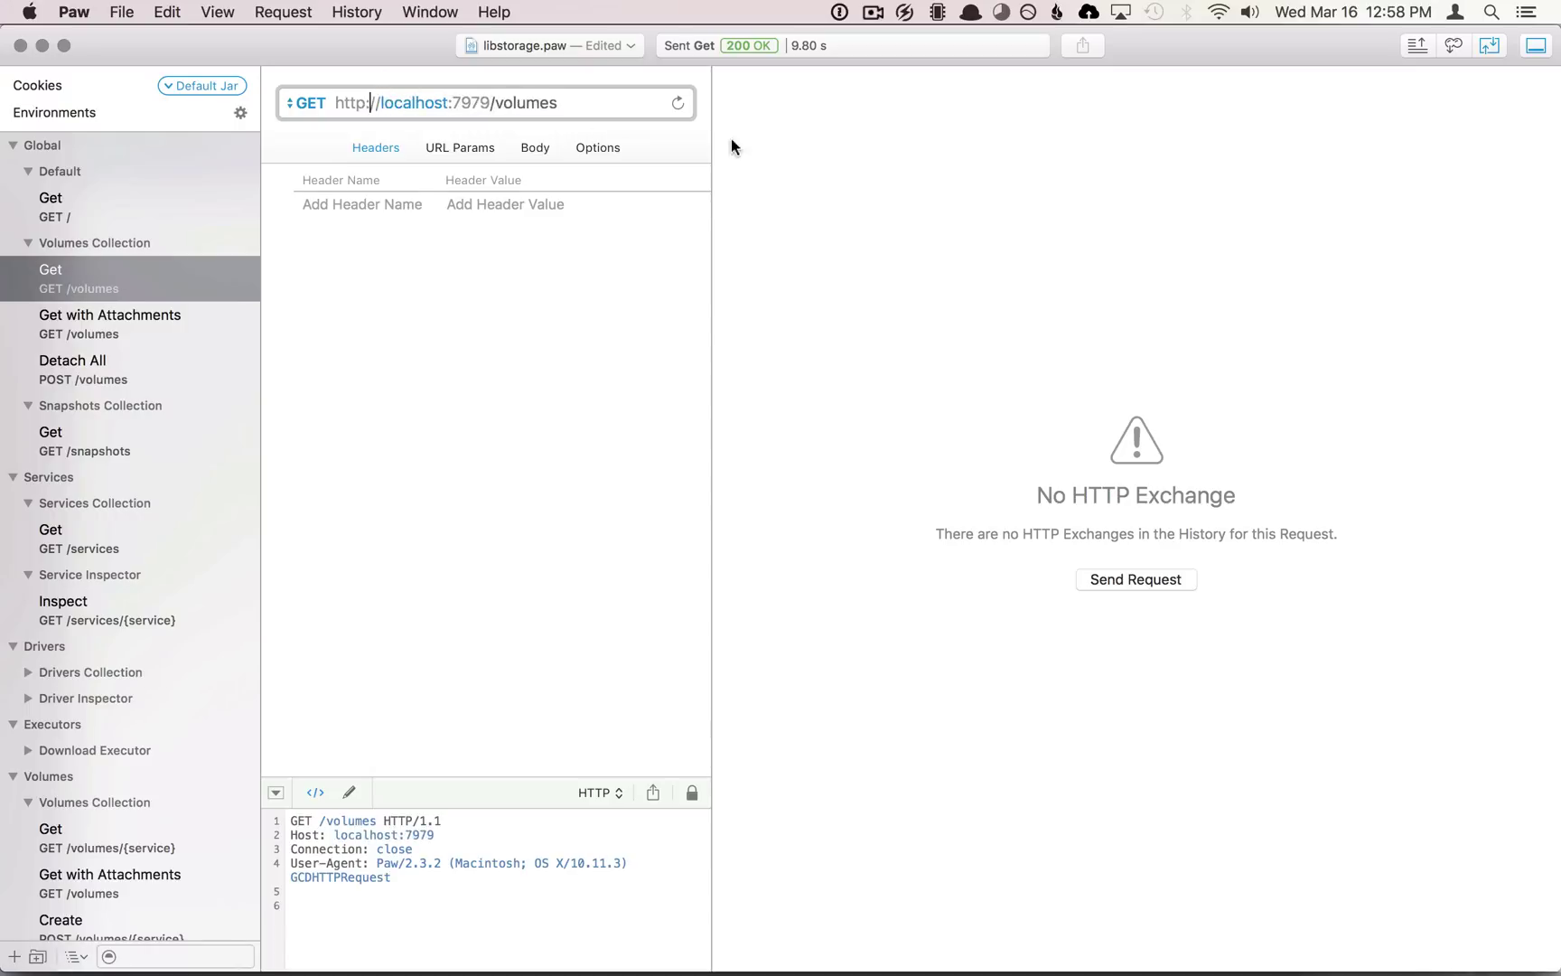
{"action": "type", "text": "s"}
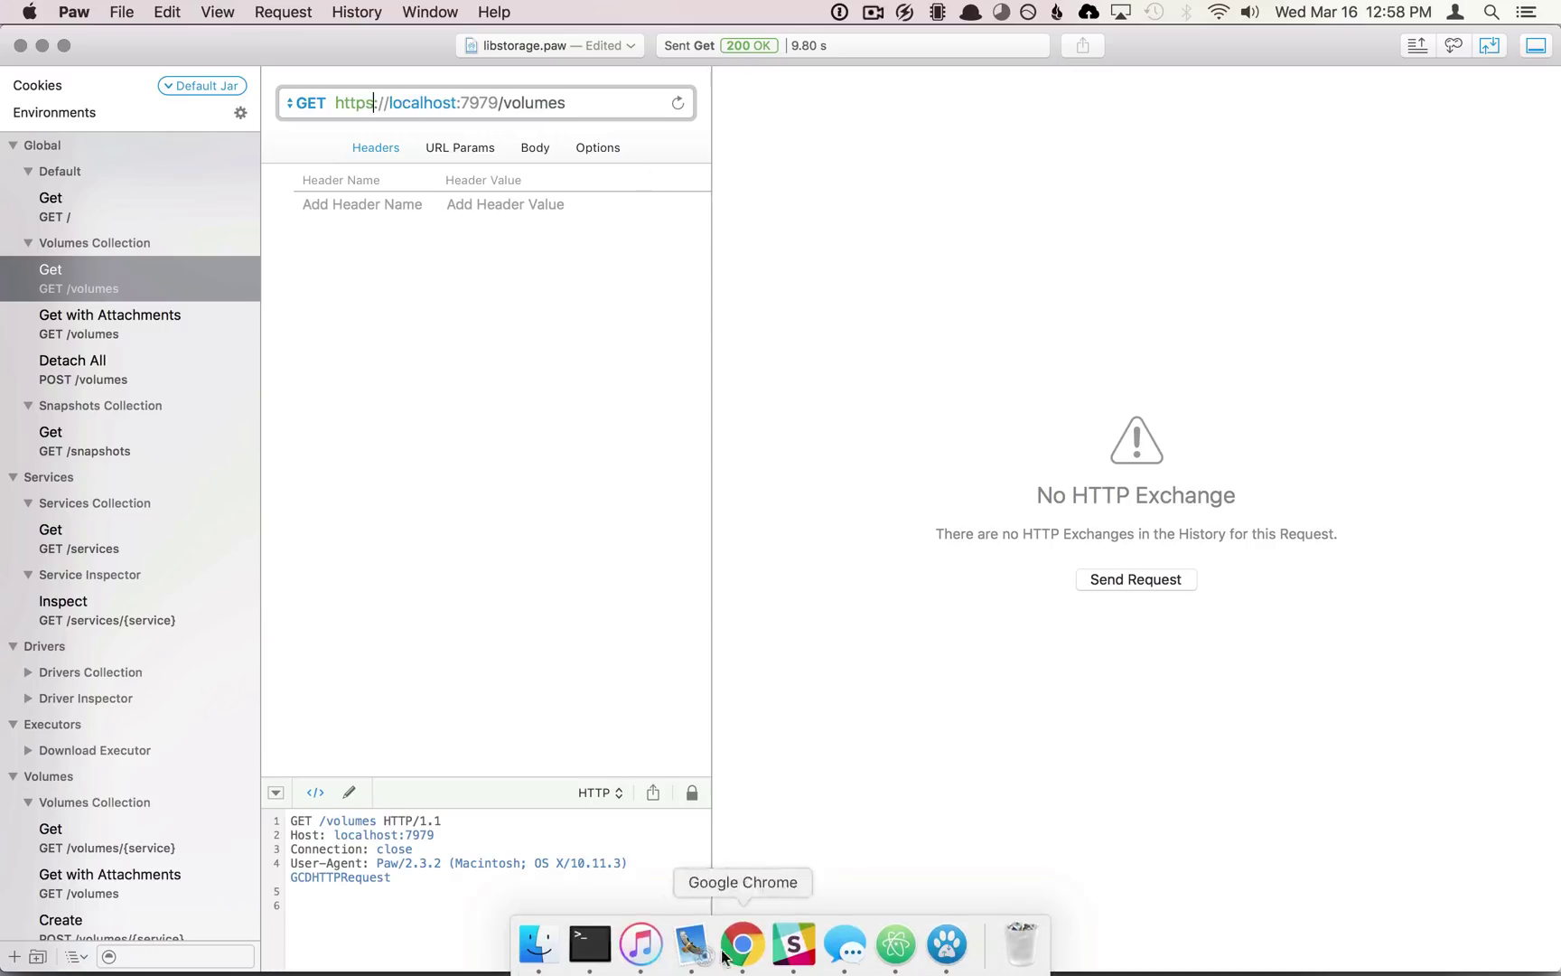
Step: Switch to Terminal and run the libstorage tests with "env LIBSTORAGE_DEBUG=true go test -v"
{"action": "left_click", "coordinate": [605, 950]}
{"action": "key", "text": "Up"}
{"action": "key", "text": "Up"}
{"action": "key", "text": "Up"}
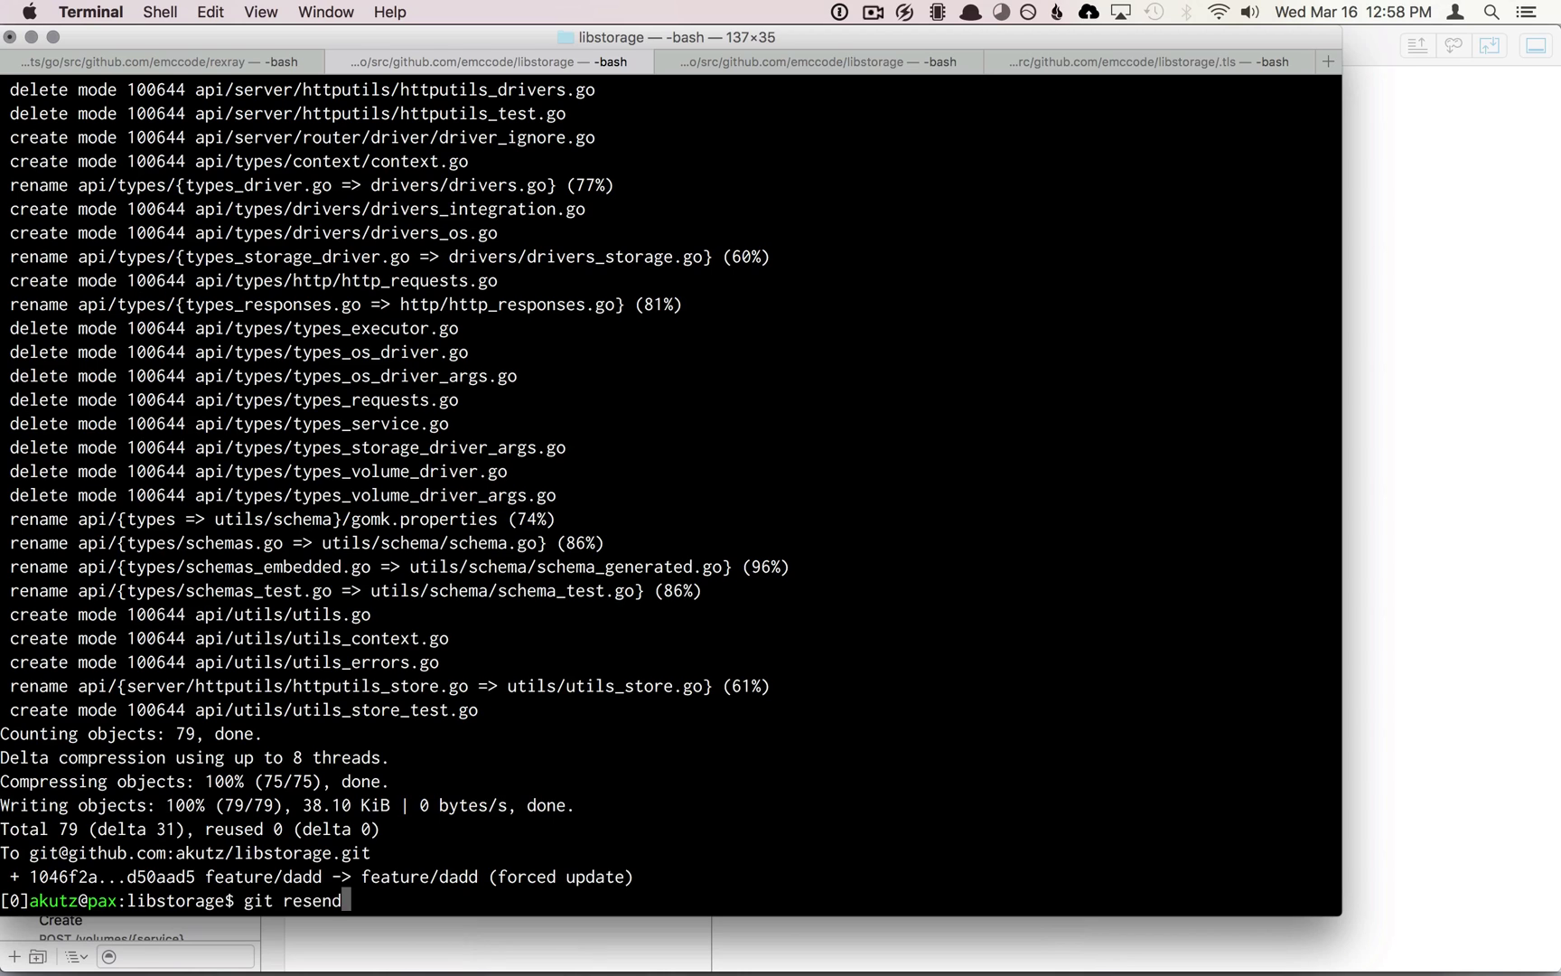
{"action": "key", "text": "Return"}
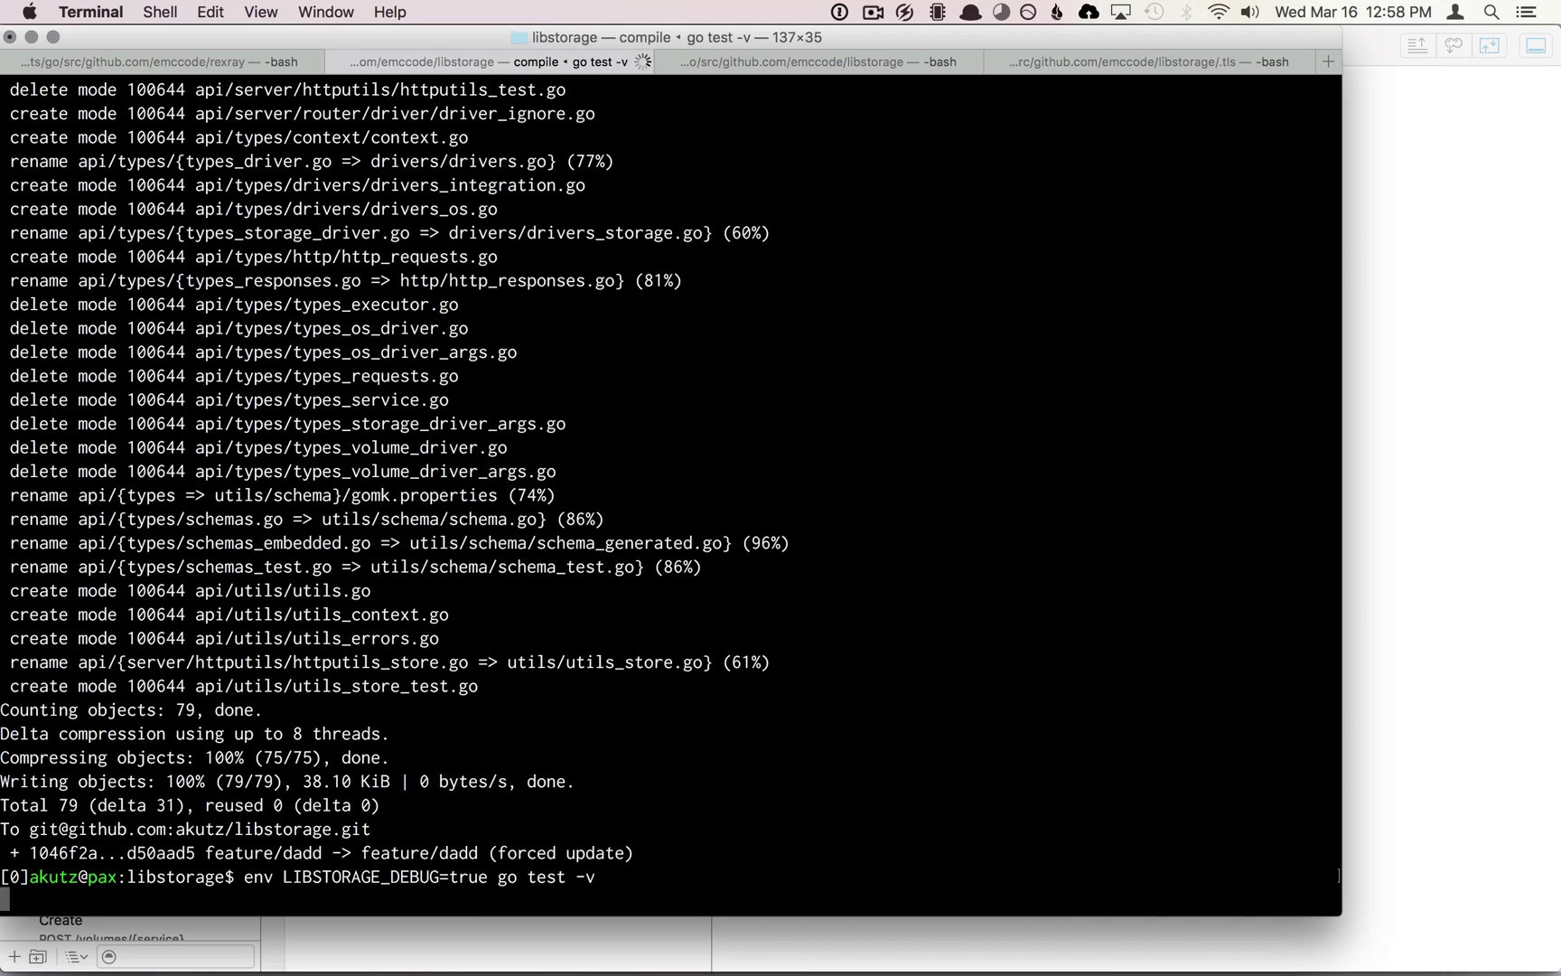
Step: Switch to Atom, add "// +build ignore" followed by a blank line above the package declaration in handlers_instanceid.go, and save the file
{"action": "key", "text": "super+Tab"}
{"action": "key", "text": "super+Tab"}
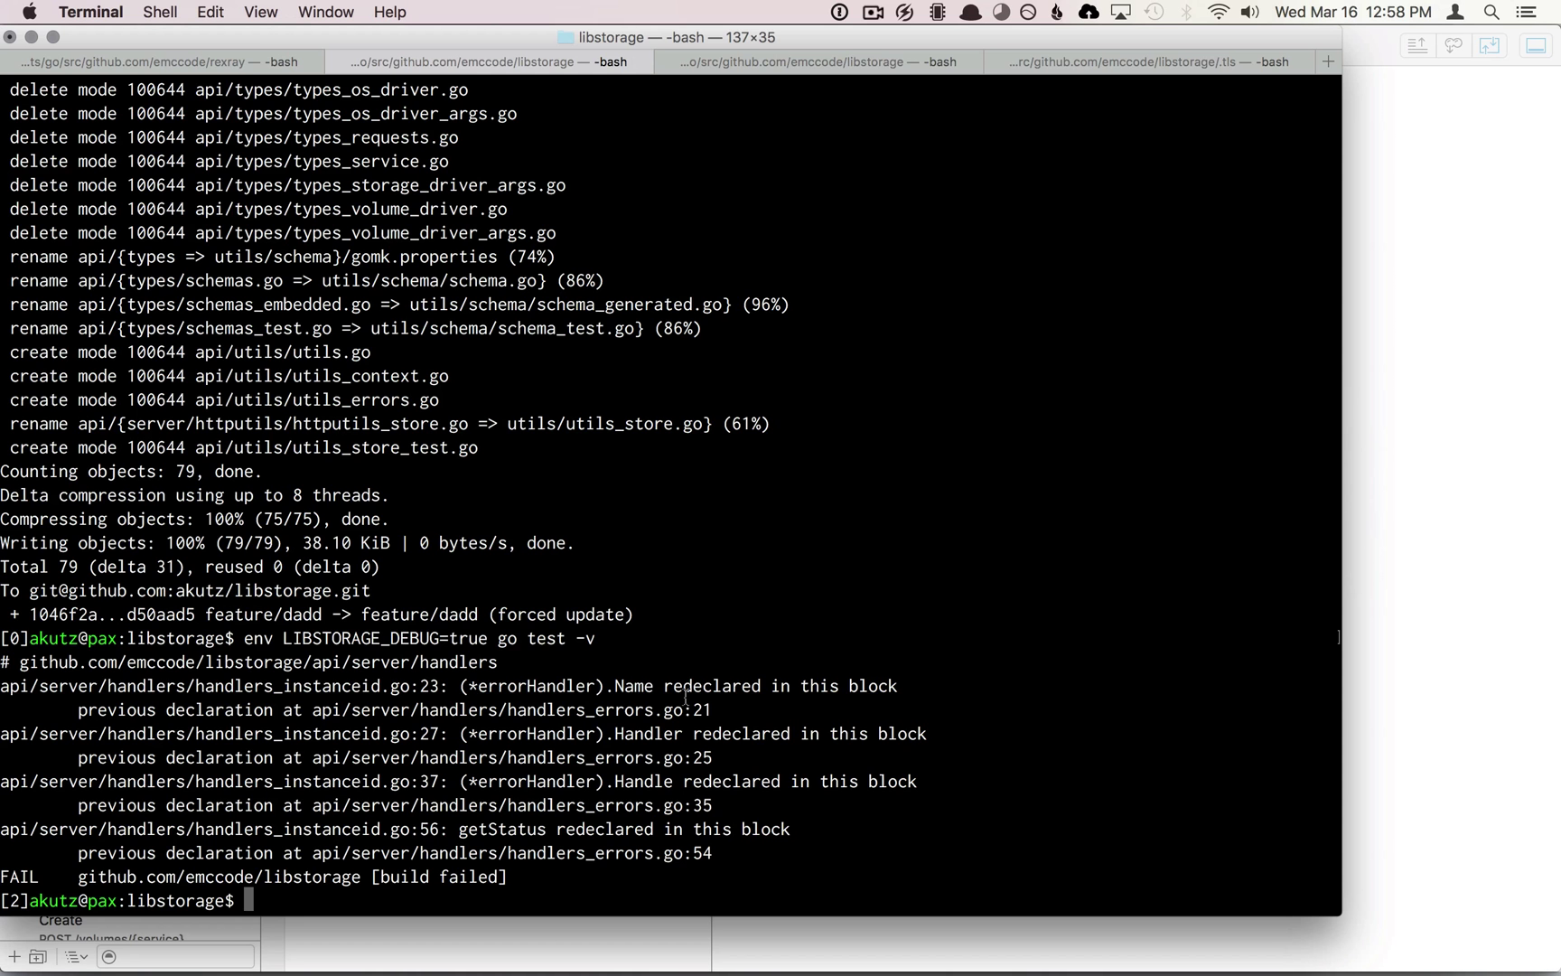
{"action": "key", "text": "super+Tab"}
{"action": "key", "text": "super+Tab"}
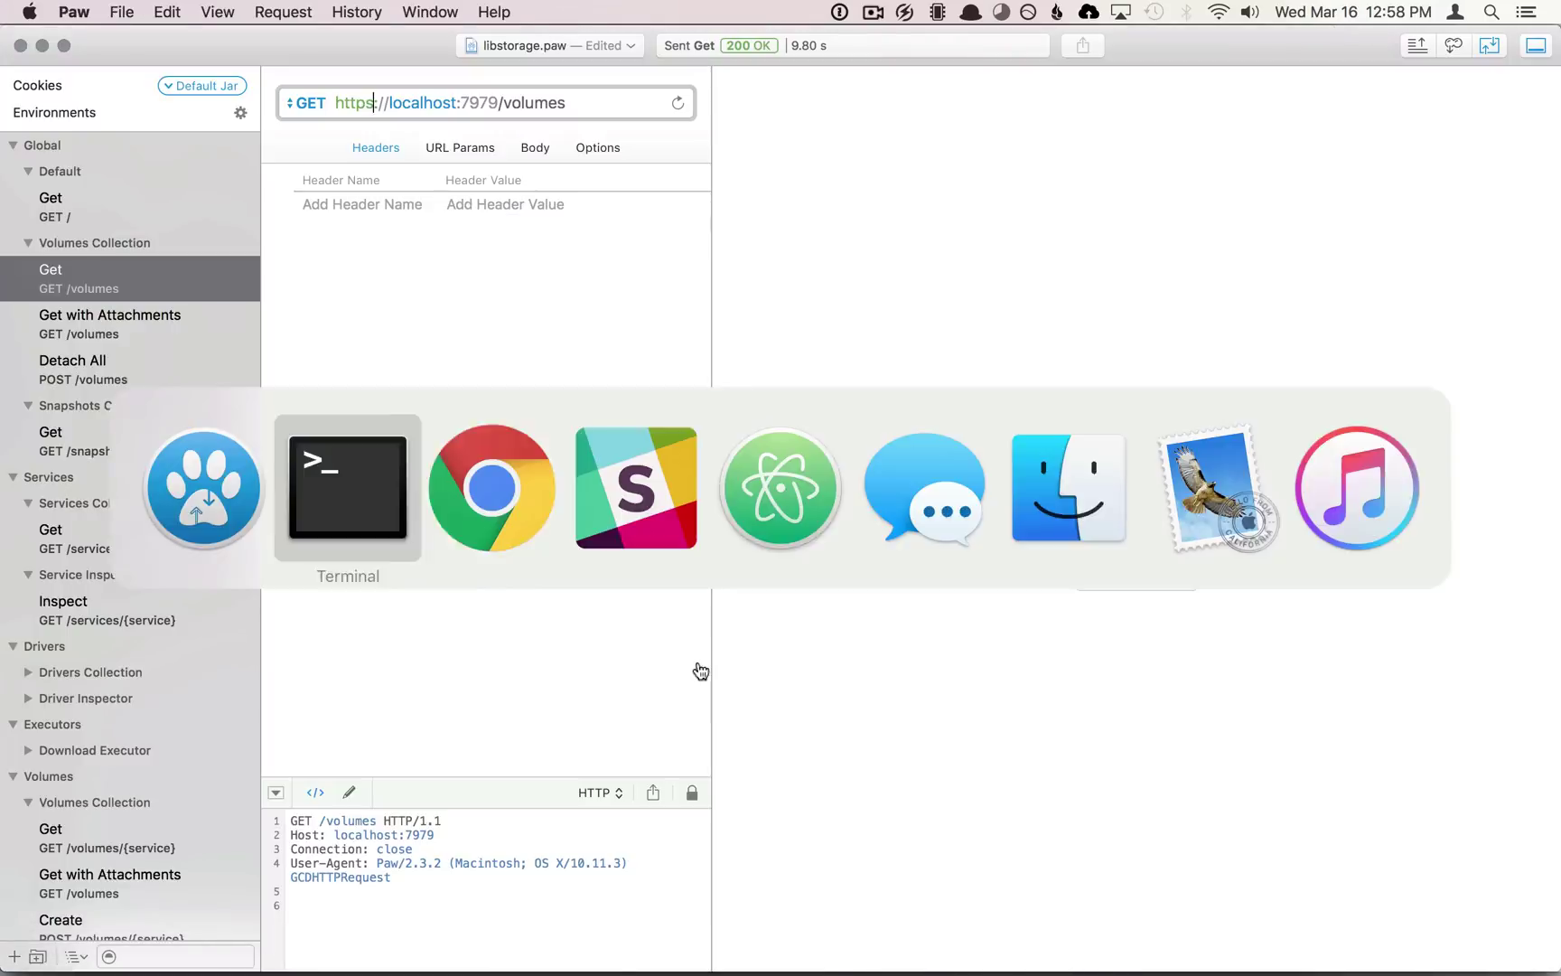
{"action": "key", "text": "super+Tab"}
{"action": "key", "text": "super+Tab"}
{"action": "key", "text": "super+Tab"}
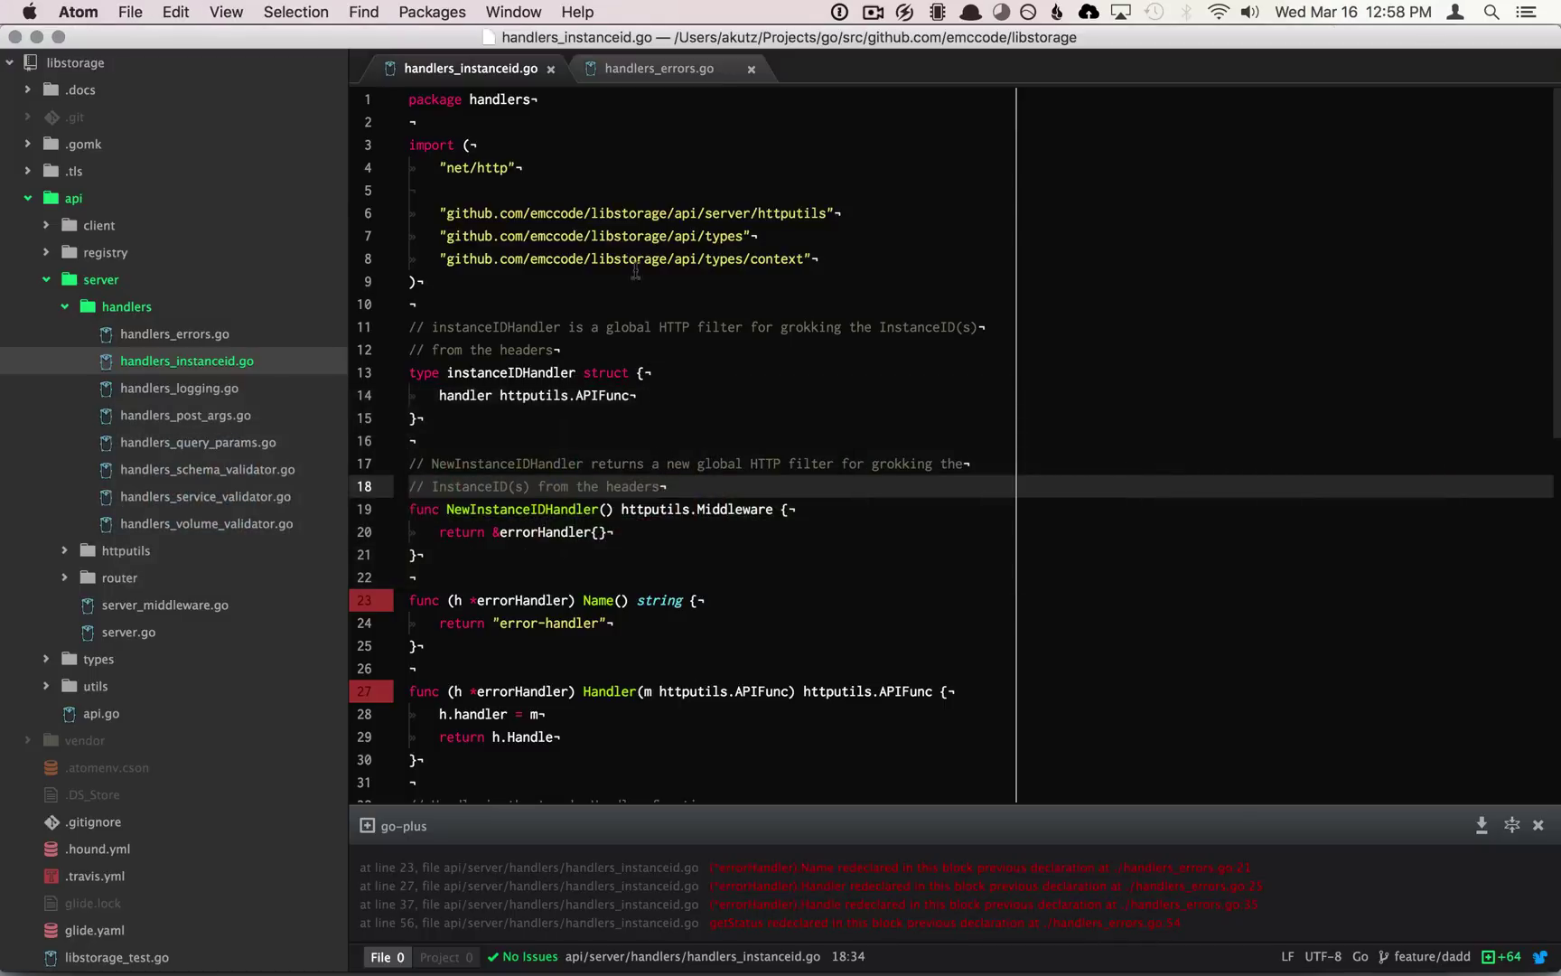
{"action": "key", "text": "Up"}
{"action": "key", "text": "Up"}
{"action": "key", "text": "Up"}
{"action": "key", "text": "Up"}
{"action": "key", "text": "Up"}
{"action": "key", "text": "Up"}
{"action": "key", "text": "Up"}
{"action": "key", "text": "Up"}
{"action": "key", "text": "Up"}
{"action": "key", "text": "Up"}
{"action": "key", "text": "Up"}
{"action": "key", "text": "Up"}
{"action": "key", "text": "Up"}
{"action": "key", "text": "Up"}
{"action": "key", "text": "Up"}
{"action": "key", "text": "Up"}
{"action": "key", "text": "Up"}
{"action": "key", "text": "Up"}
{"action": "key", "text": "Return"}
{"action": "key", "text": "Return"}
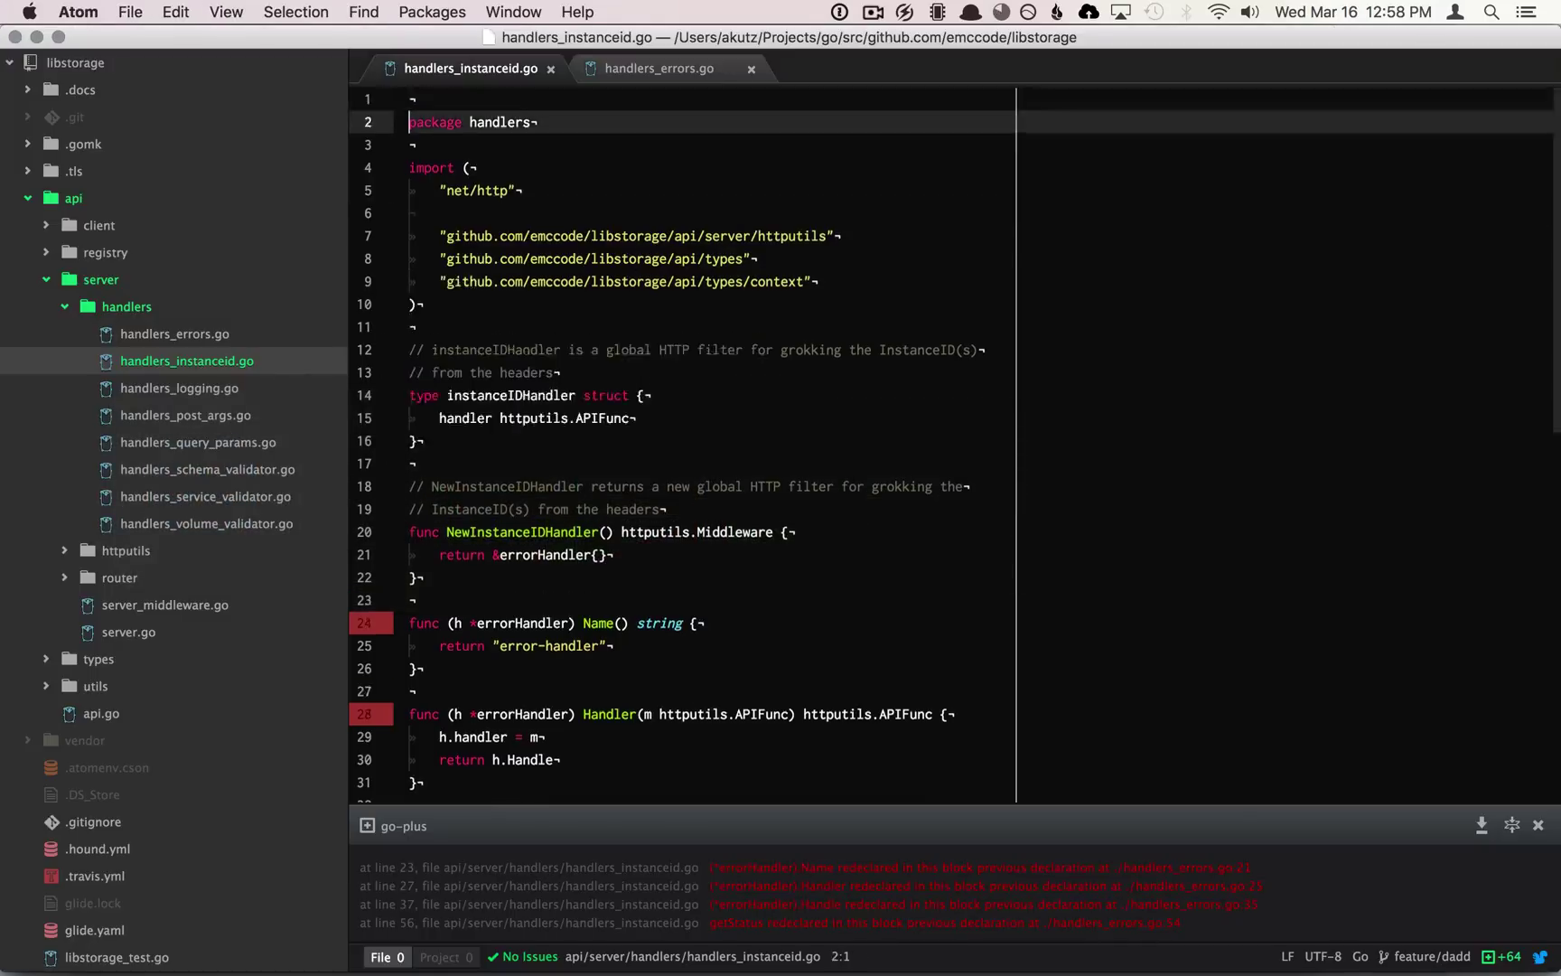
{"action": "key", "text": "Up"}
{"action": "key", "text": "Up"}
{"action": "type", "text": "//  "}
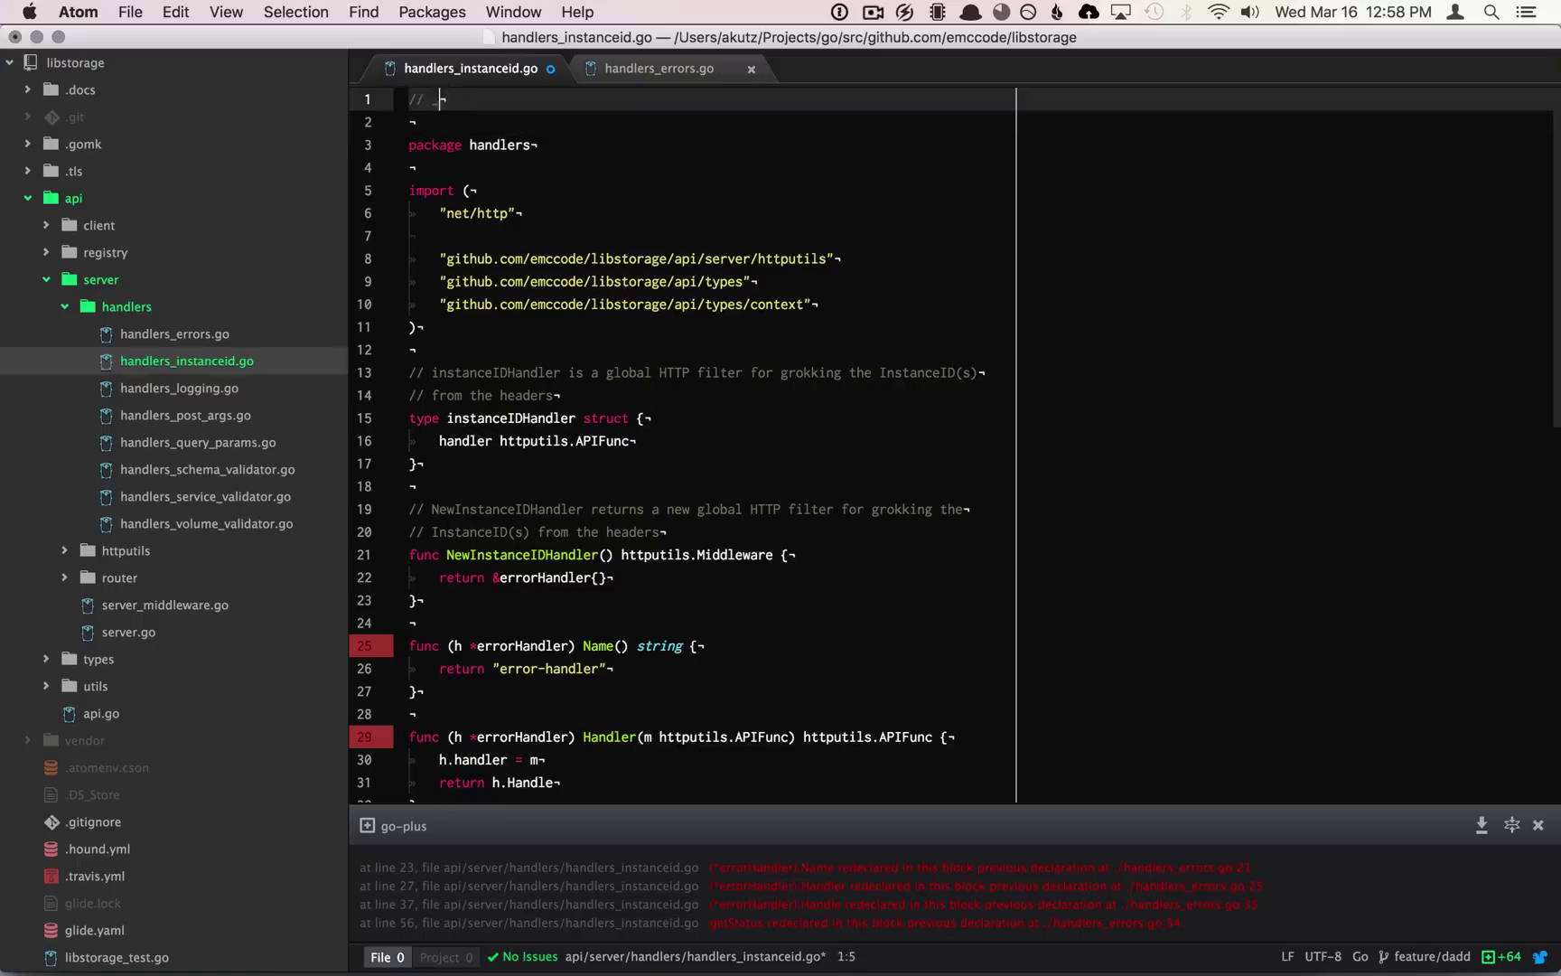
{"action": "type", "text": "build ignore"}
{"action": "key", "text": "super+s"}
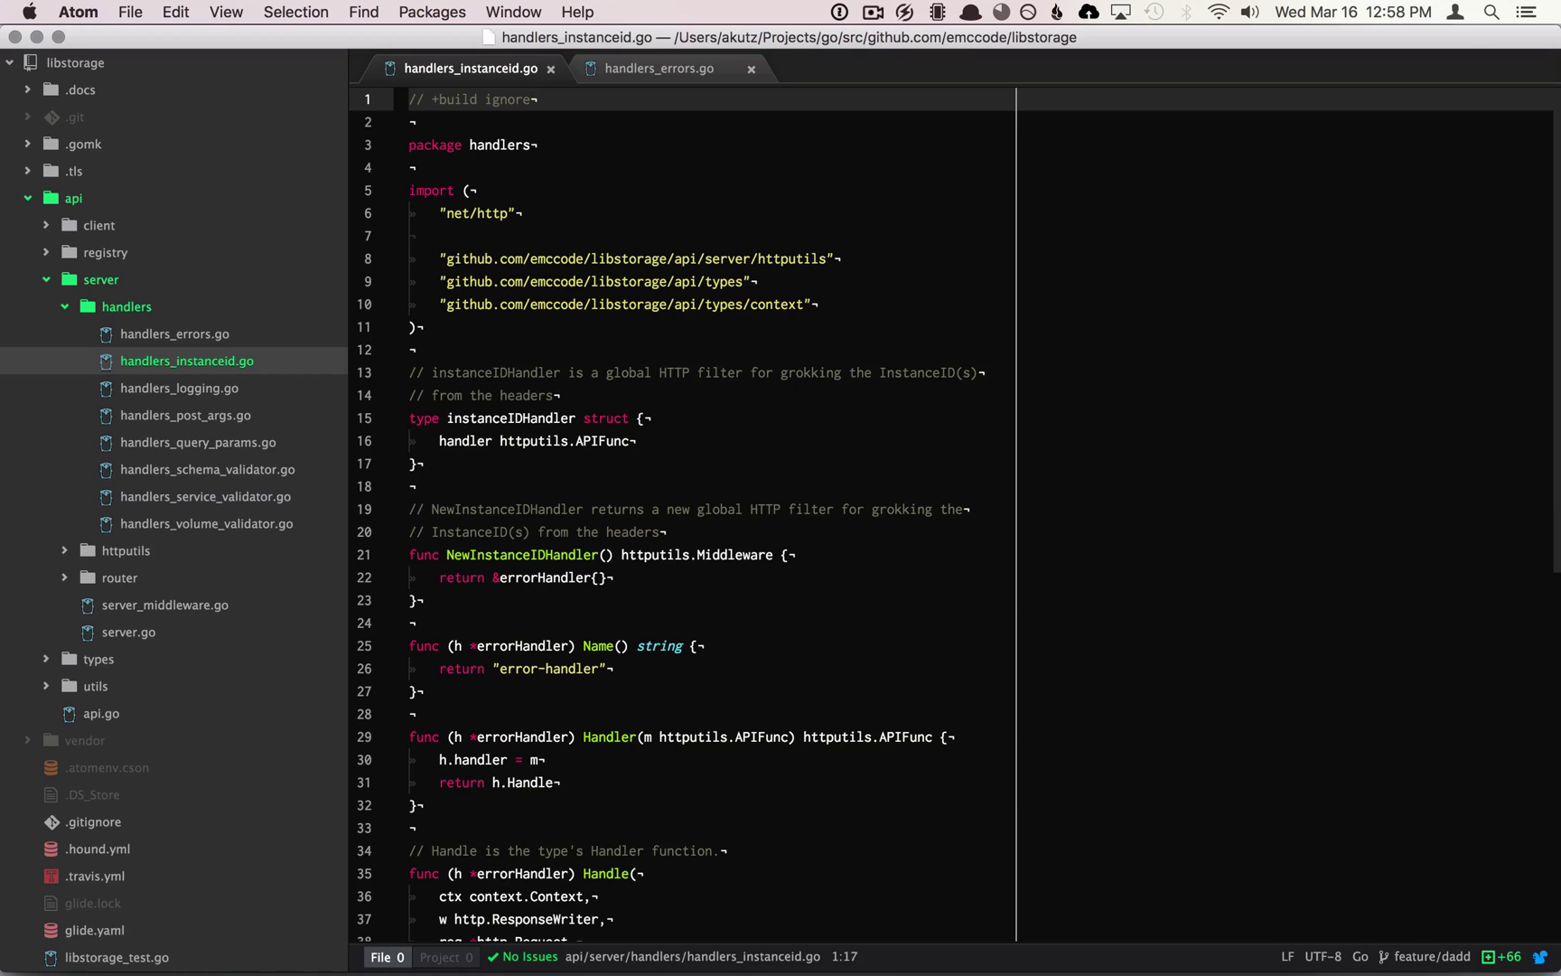
Step: Return to Terminal and rerun "env LIBSTORAGE_DEBUG=true go test -v" to start the API server
{"action": "key", "text": "super+Tab"}
{"action": "key", "text": "super+Tab"}
{"action": "key", "text": "super+Tab"}
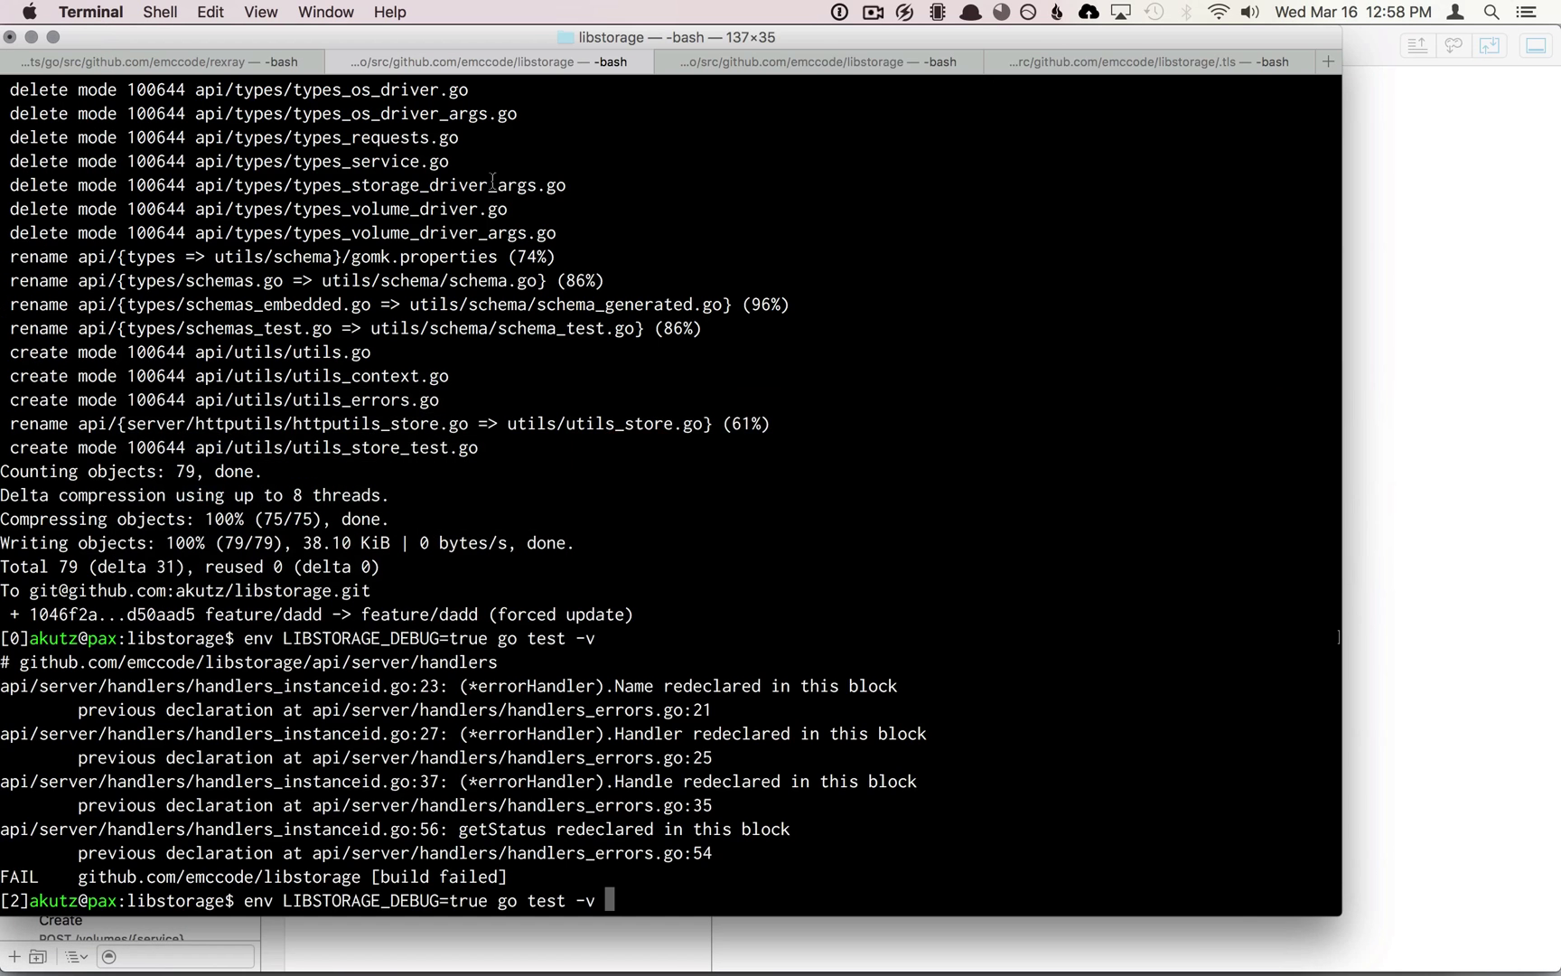
{"action": "key", "text": "Return"}
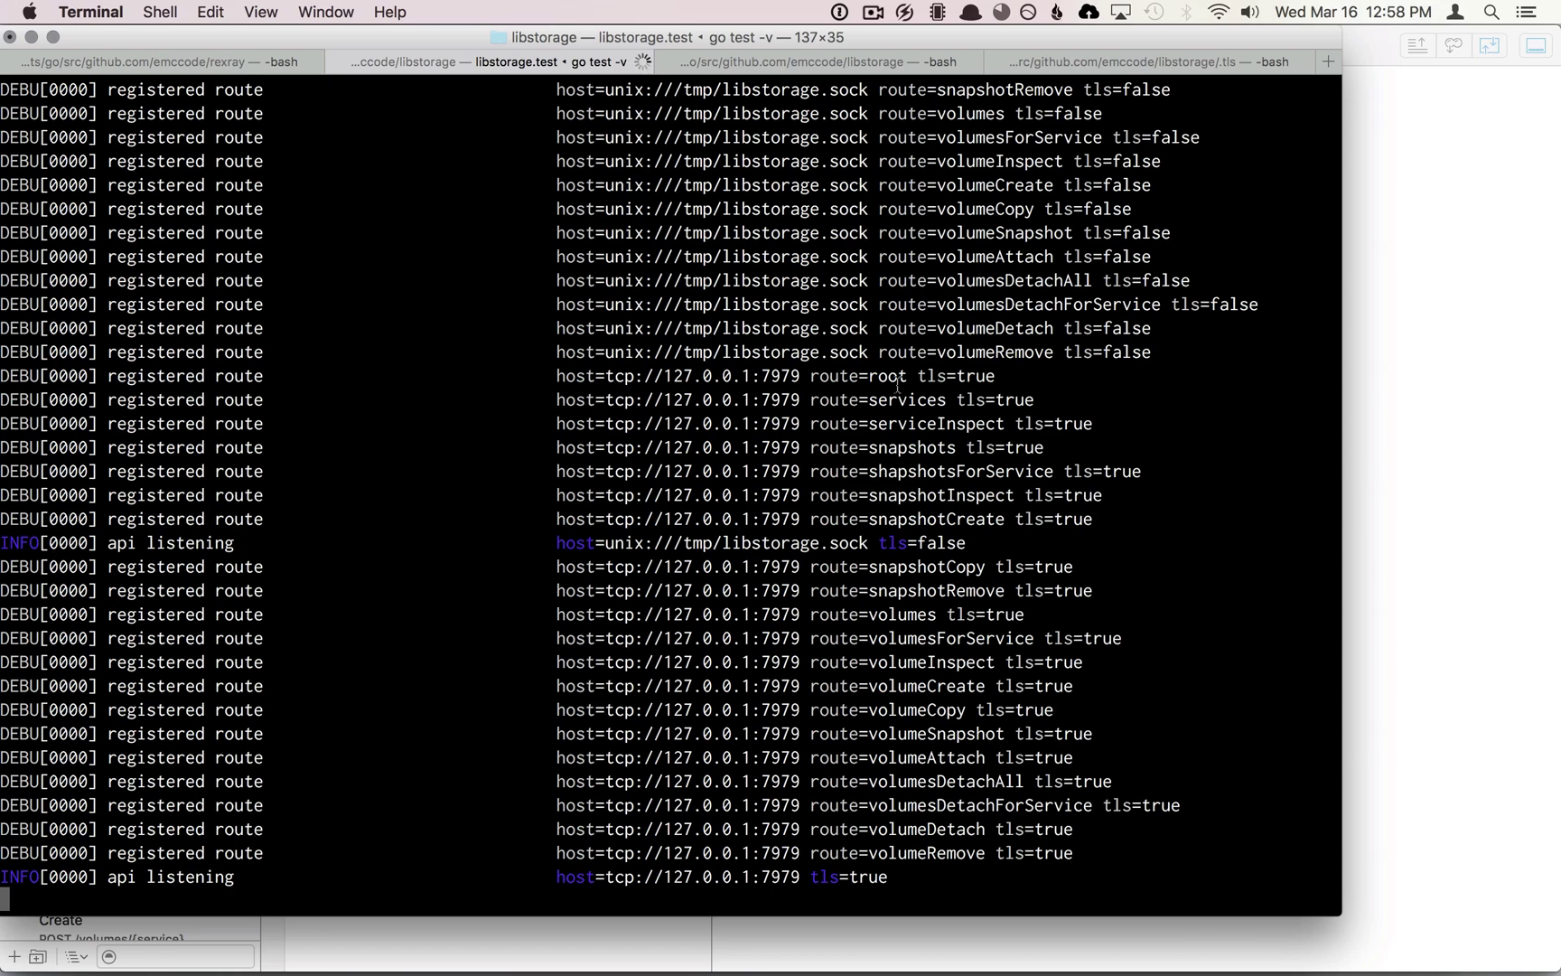
Step: Switch to Paw and import libstorage-client.pem from the .tls folder as the /volumes request's SSL client certificate
{"action": "key", "text": "super+Tab"}
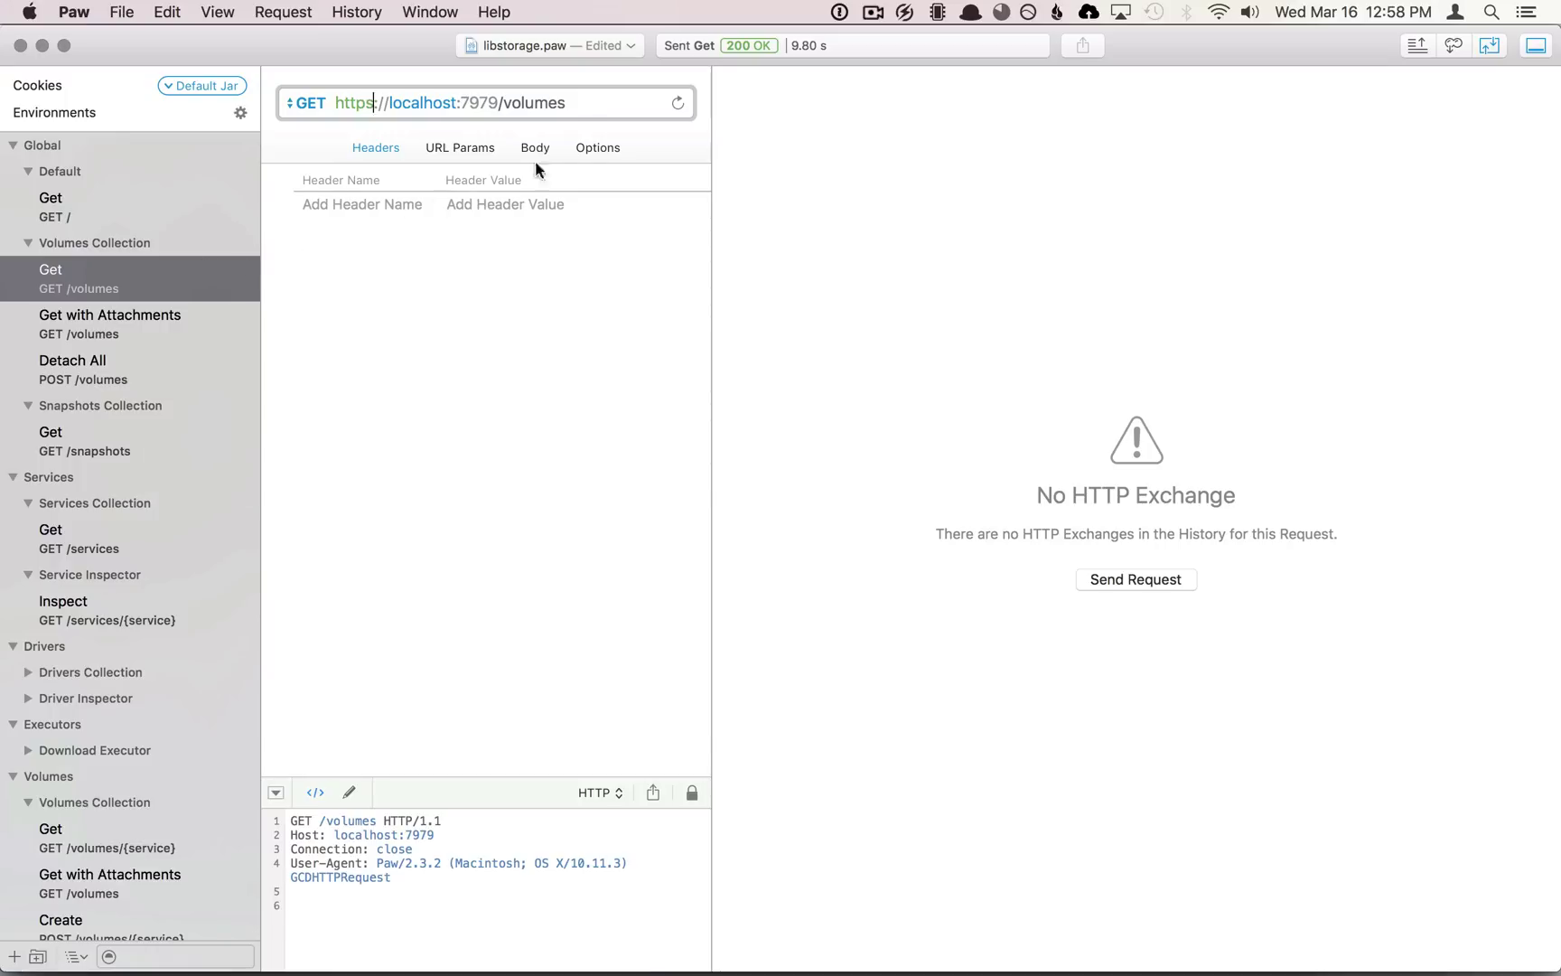
{"action": "left_click", "coordinate": [588, 149]}
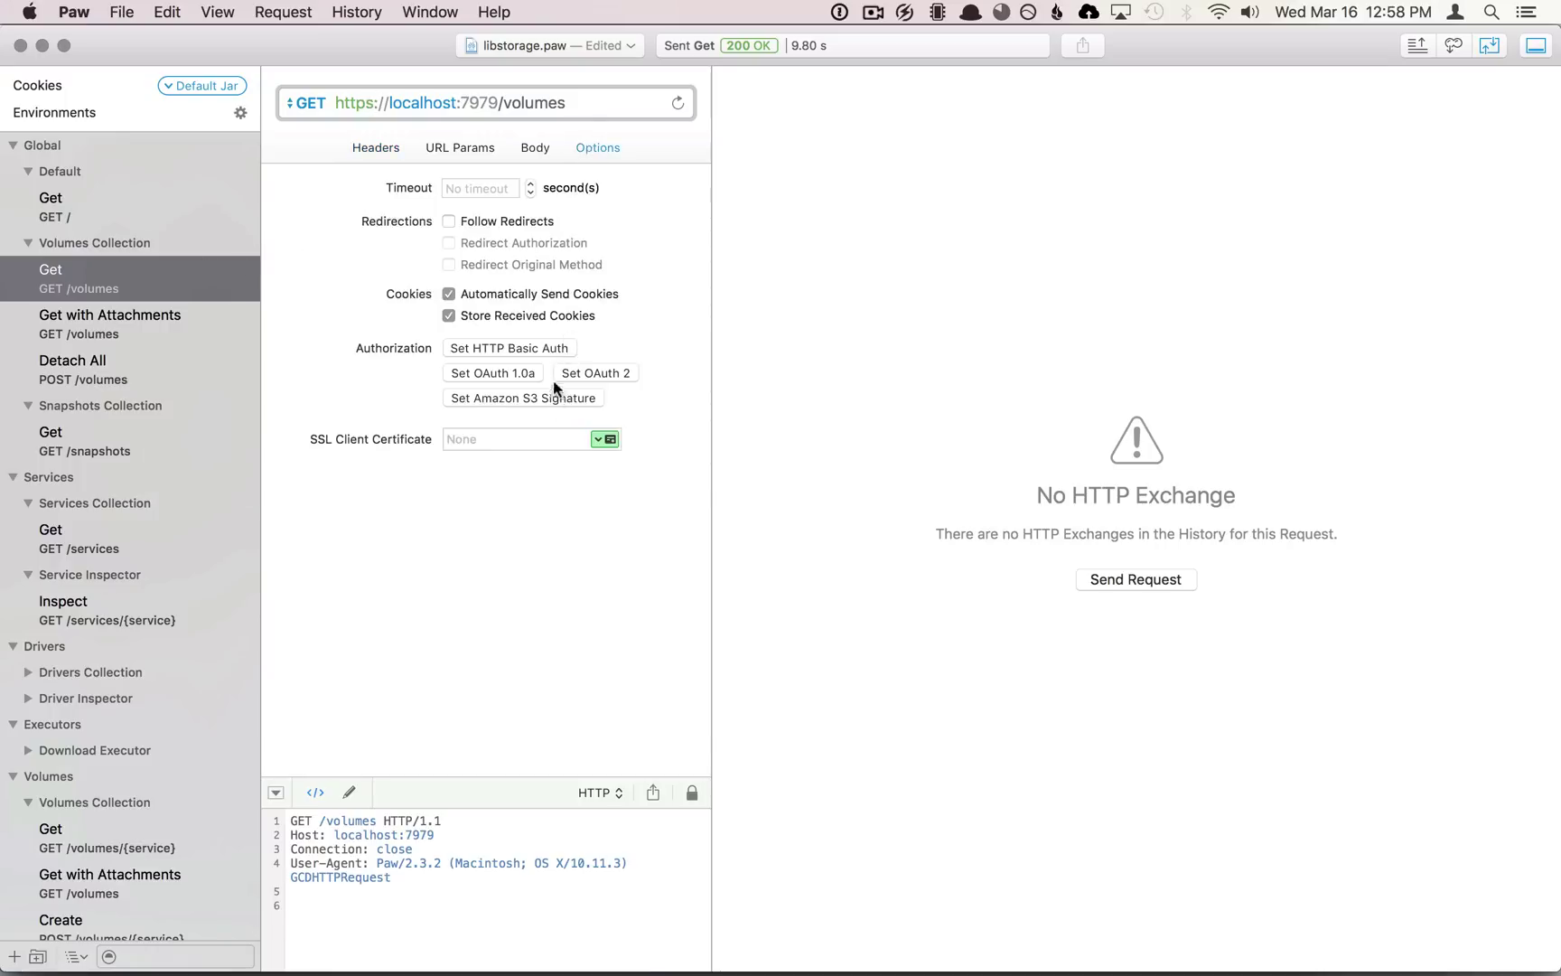
{"action": "left_click", "coordinate": [532, 437]}
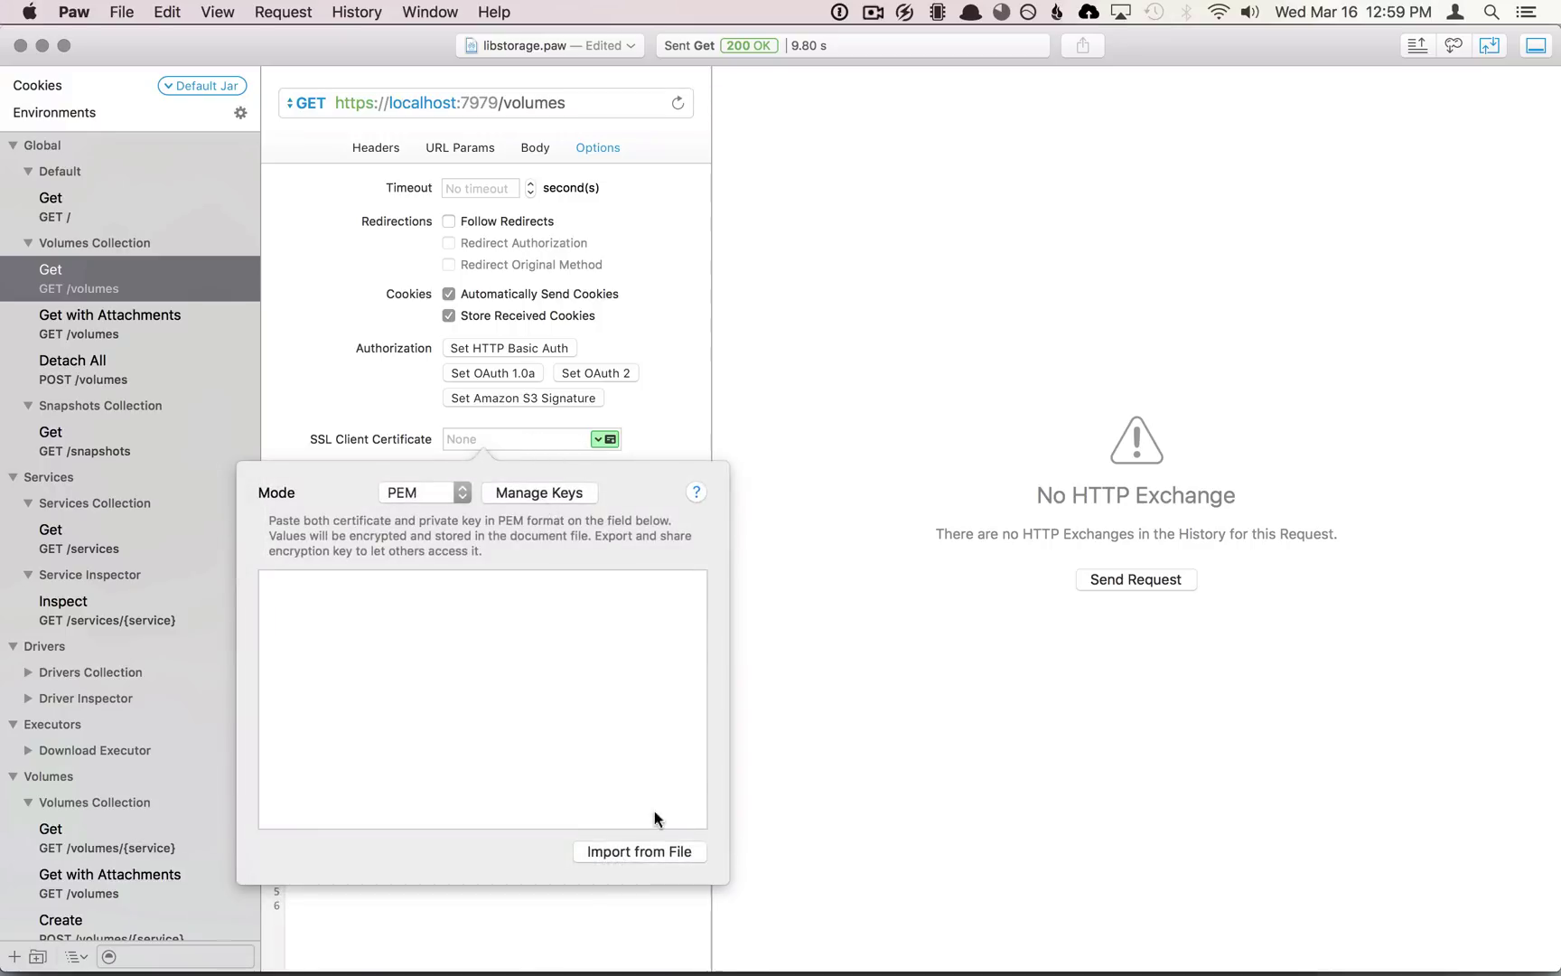
{"action": "left_click", "coordinate": [645, 853]}
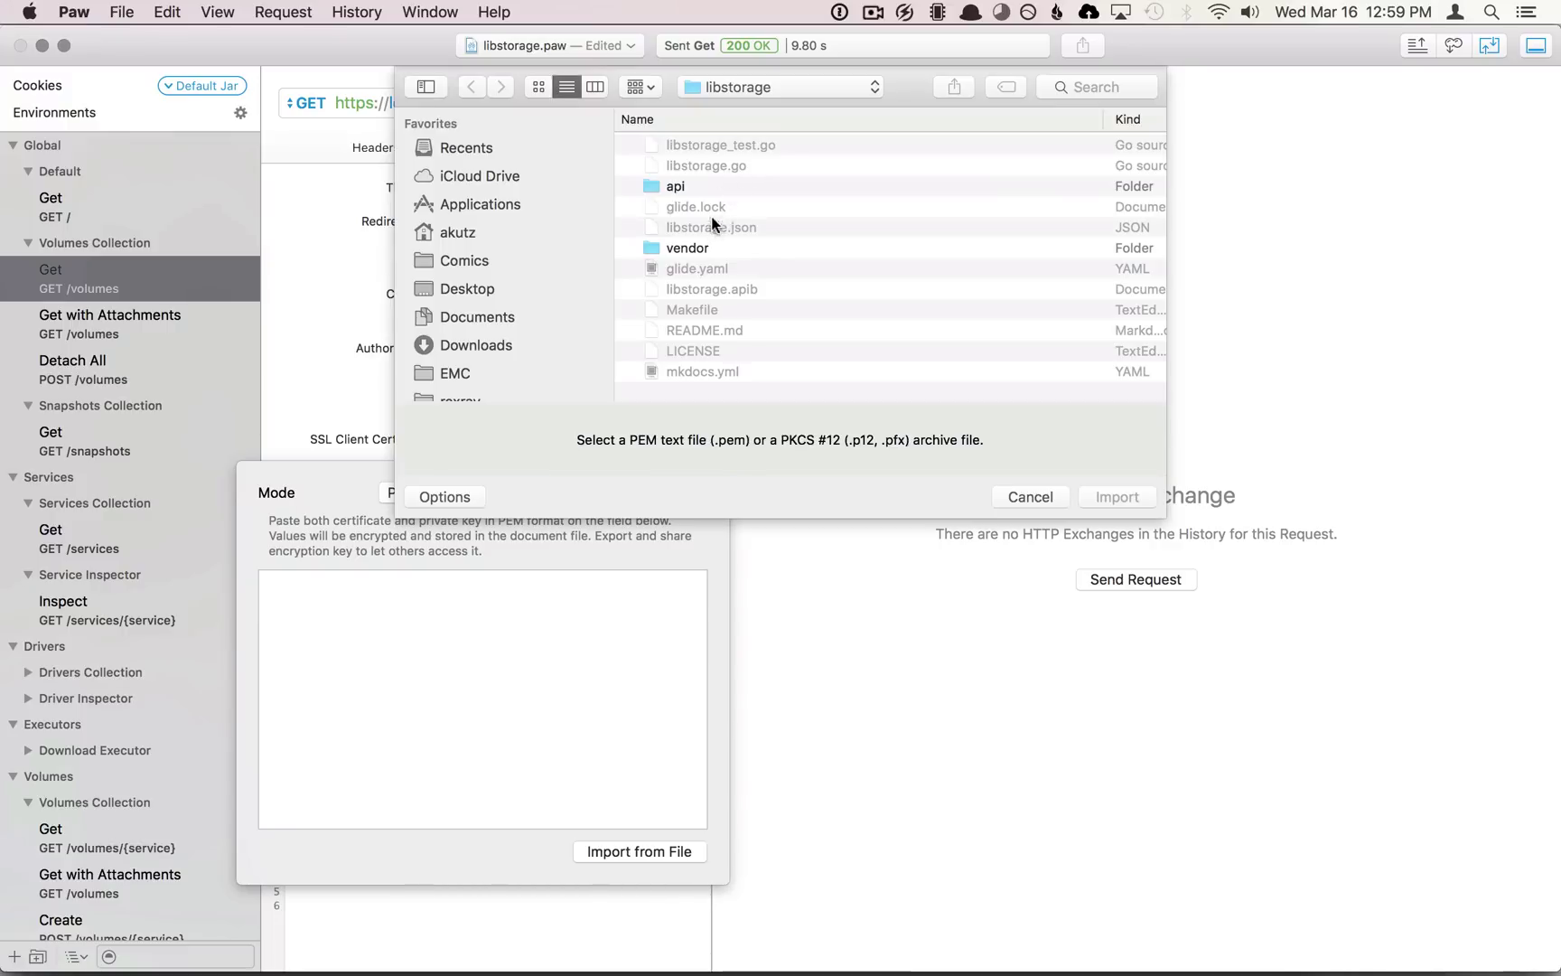
{"action": "key", "text": "super+shift+g"}
{"action": "type", "text": ".tls"}
{"action": "key", "text": "Return"}
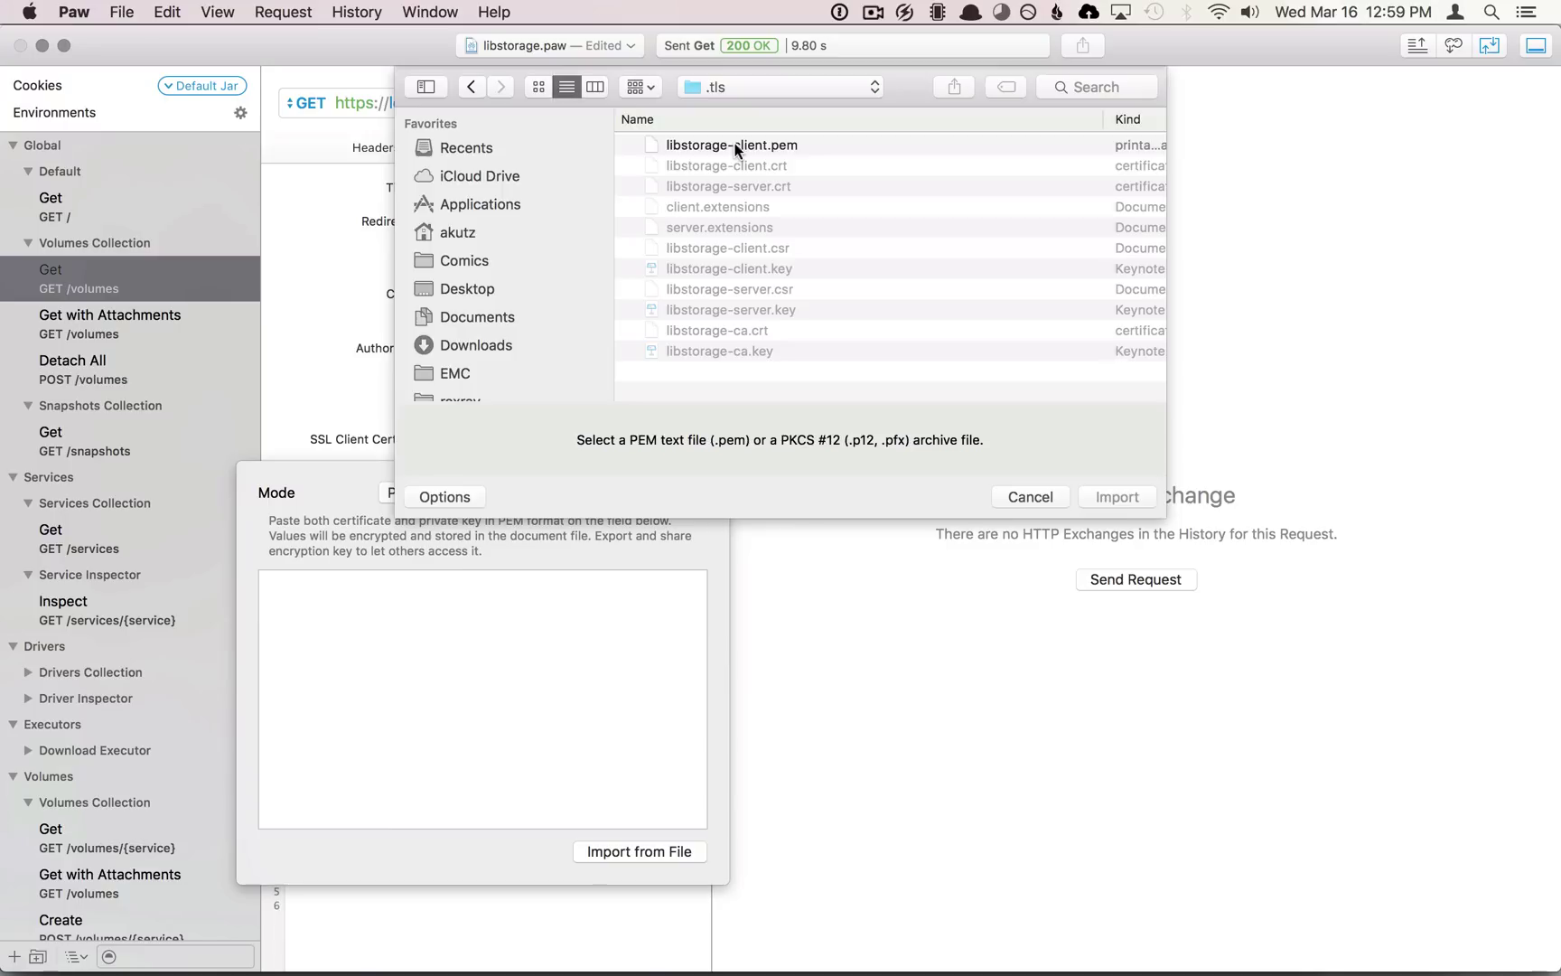
{"action": "double_click", "coordinate": [735, 145]}
{"action": "left_click", "coordinate": [619, 853]}
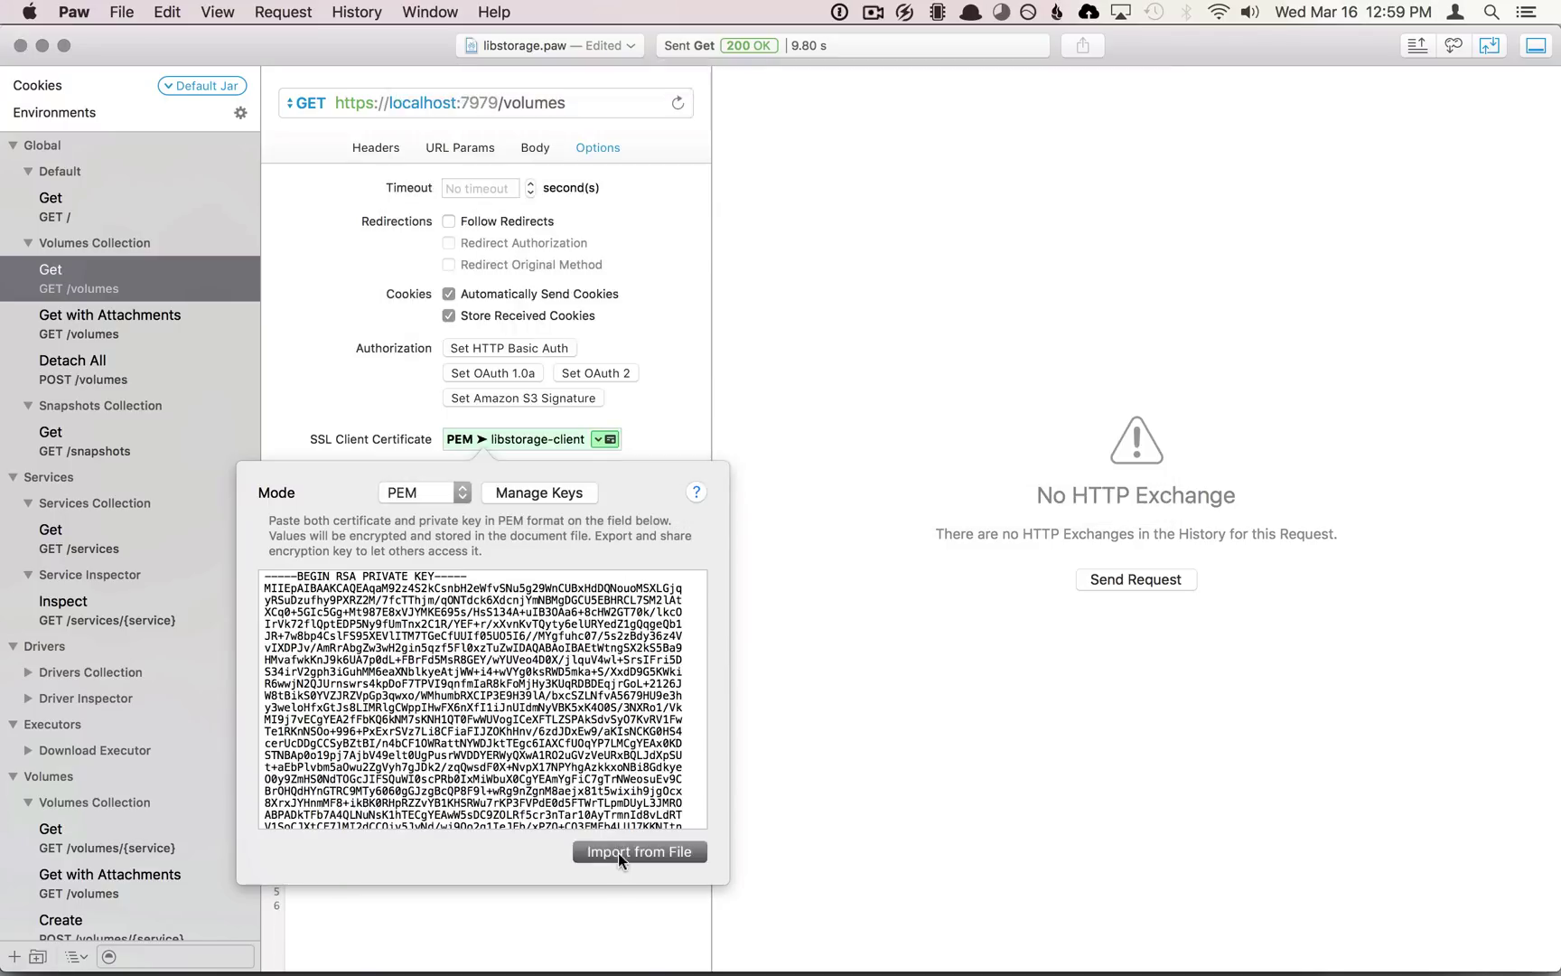
{"action": "left_click", "coordinate": [930, 592]}
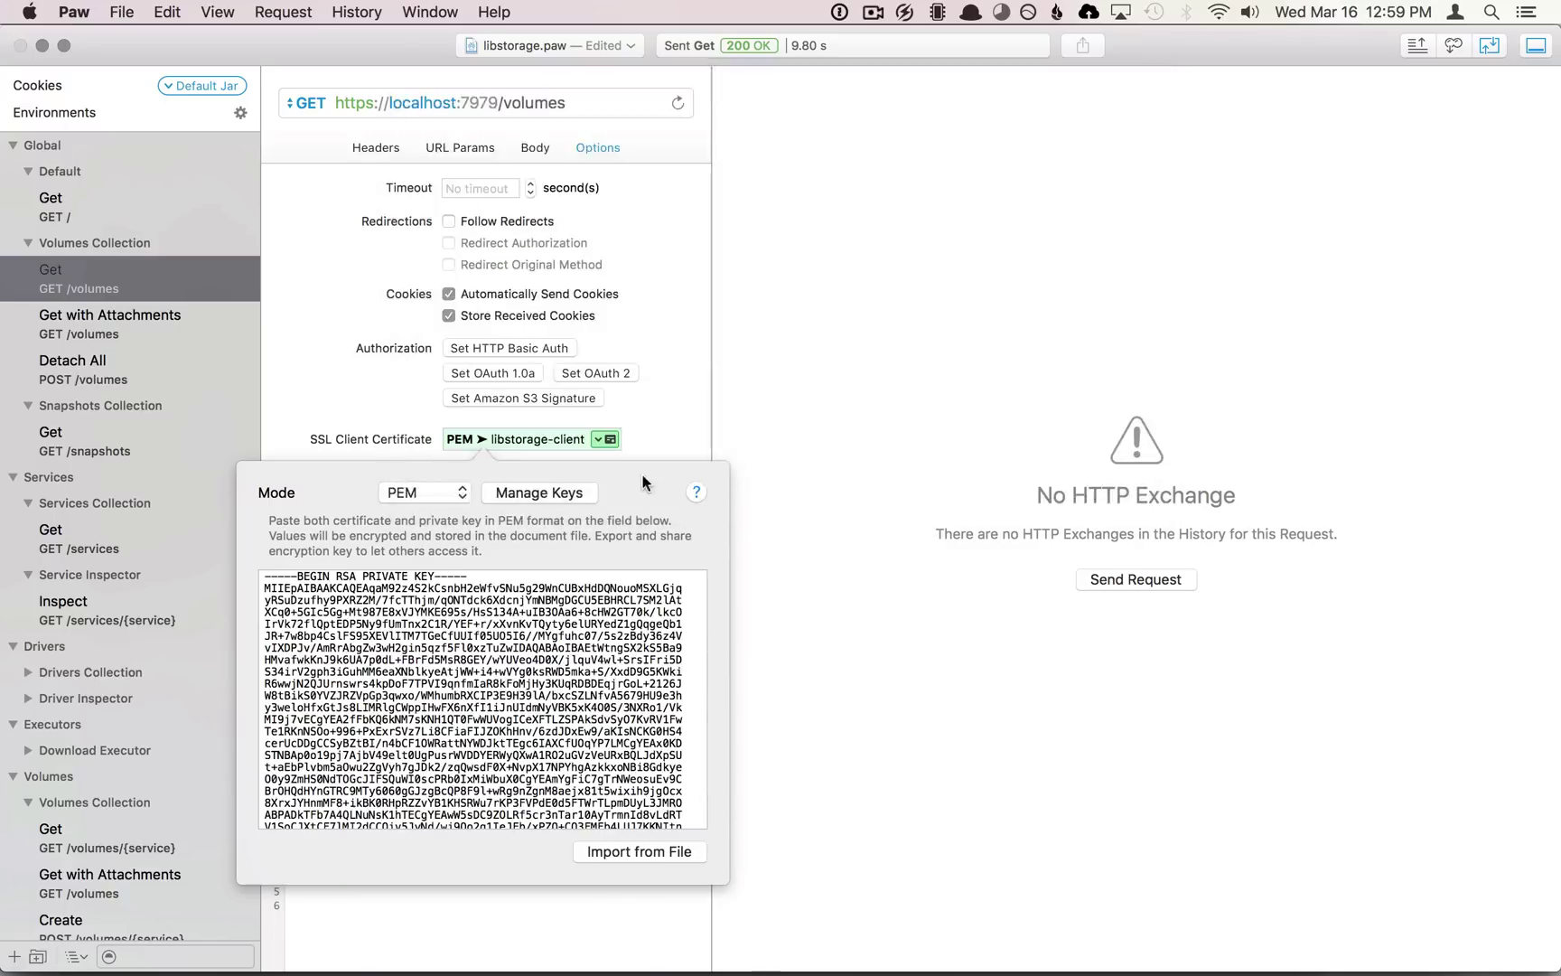
{"action": "left_click", "coordinate": [672, 434]}
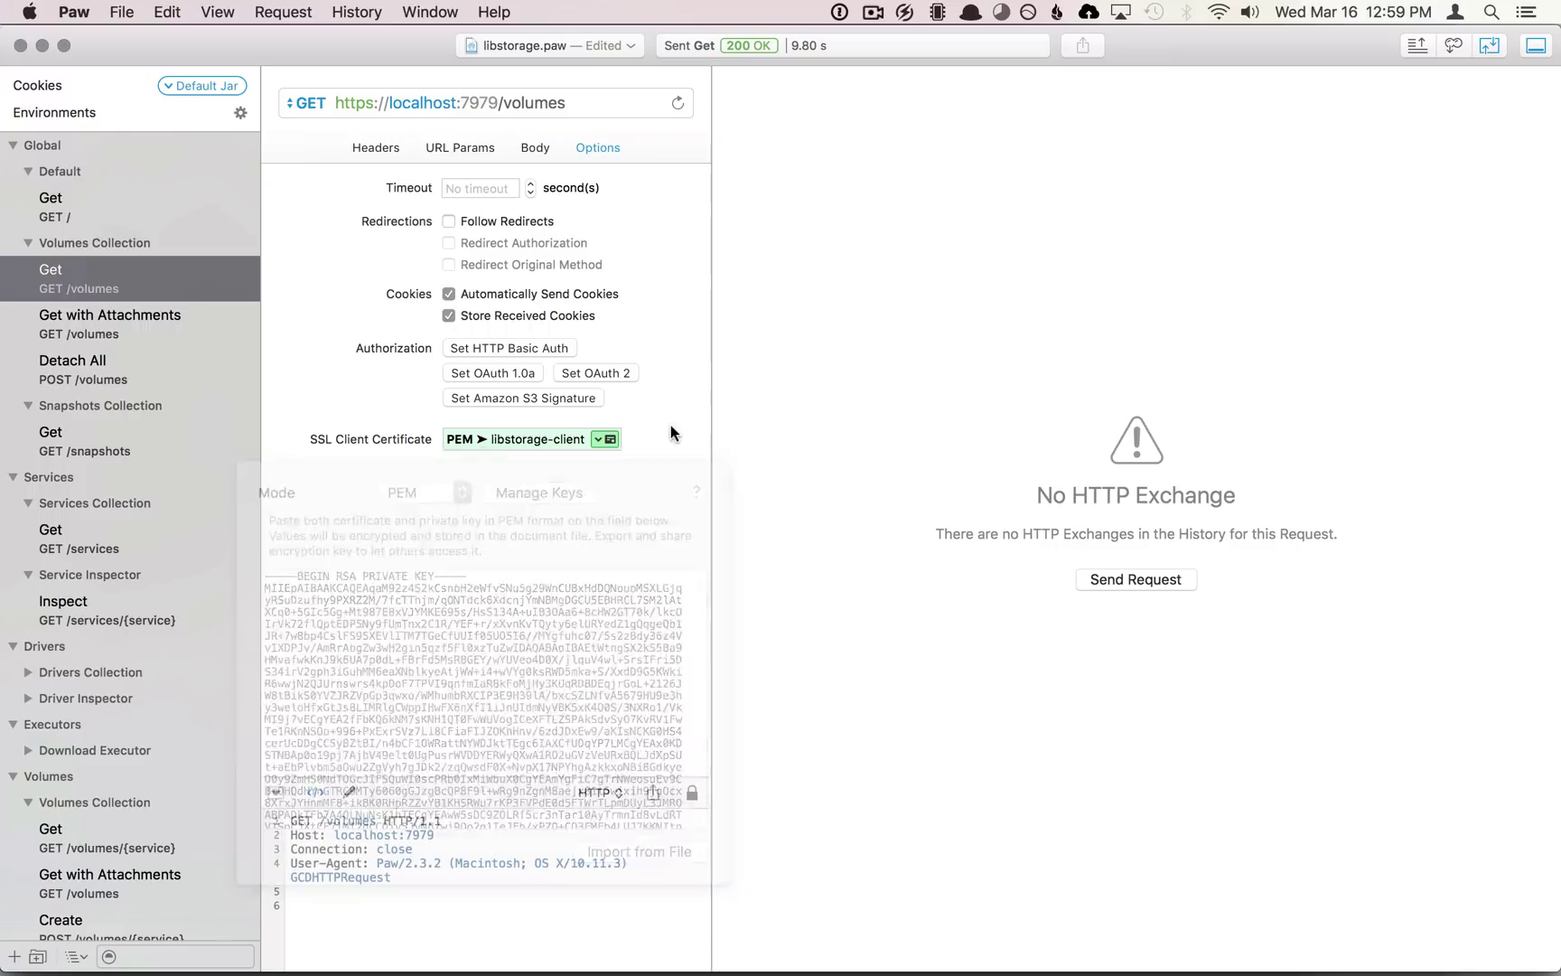
Step: Send the /volumes request, accepting the connection to localhost after viewing the server certificate, and review the JSON response
{"action": "left_click", "coordinate": [583, 99]}
{"action": "key", "text": "super+a"}
{"action": "key", "text": "Return"}
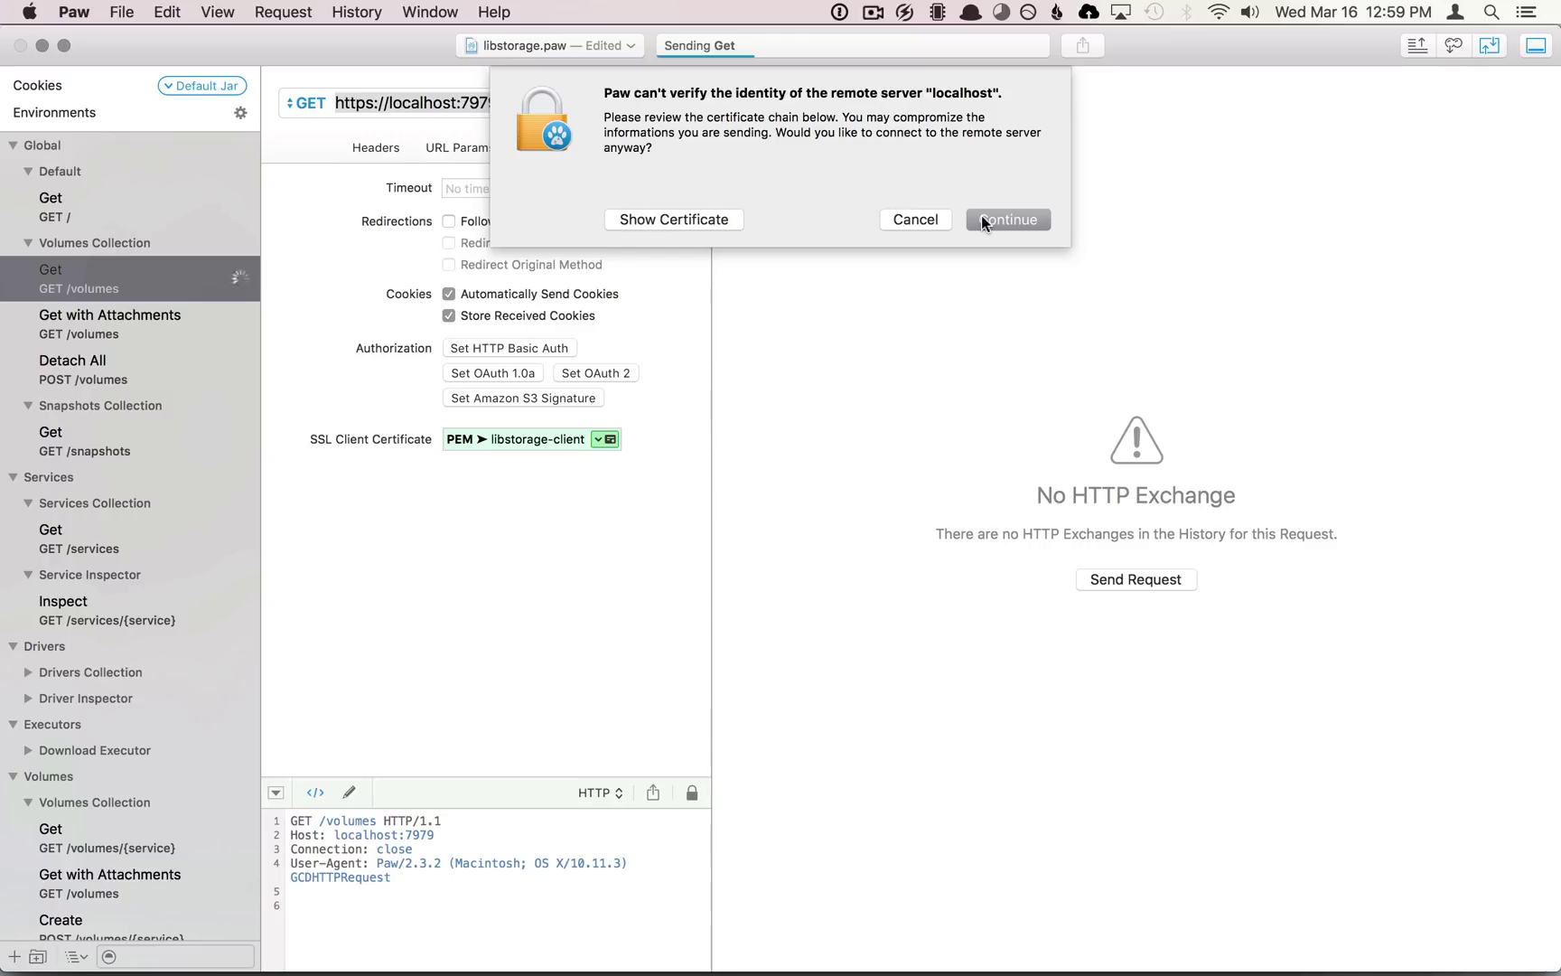
{"action": "left_click", "coordinate": [668, 220]}
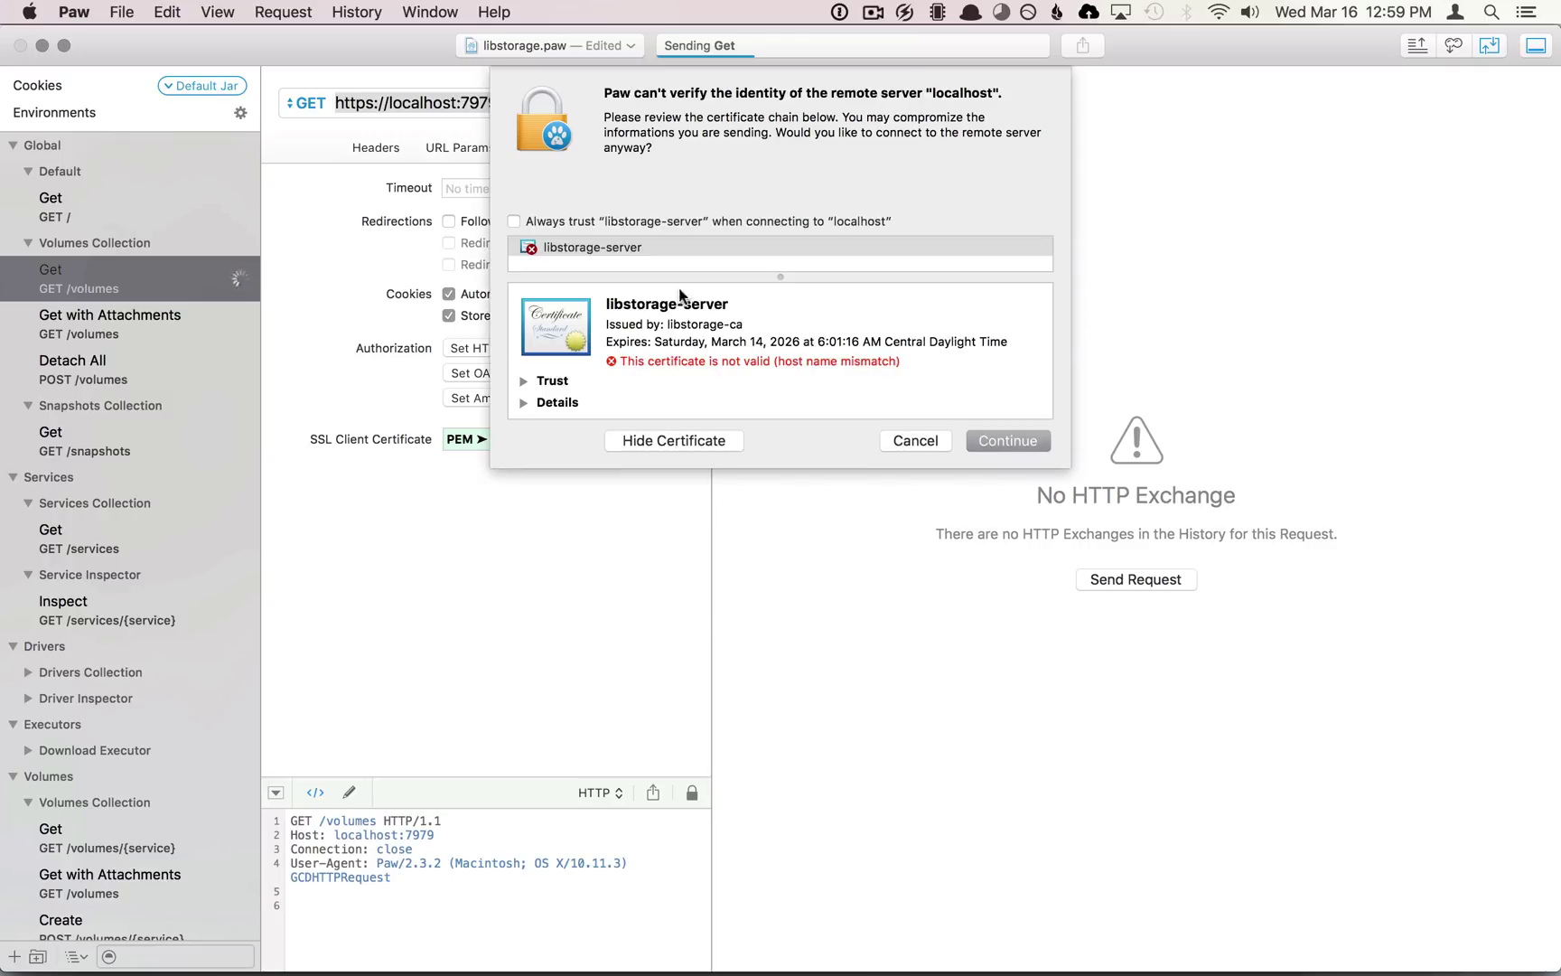
{"action": "left_click", "coordinate": [997, 436]}
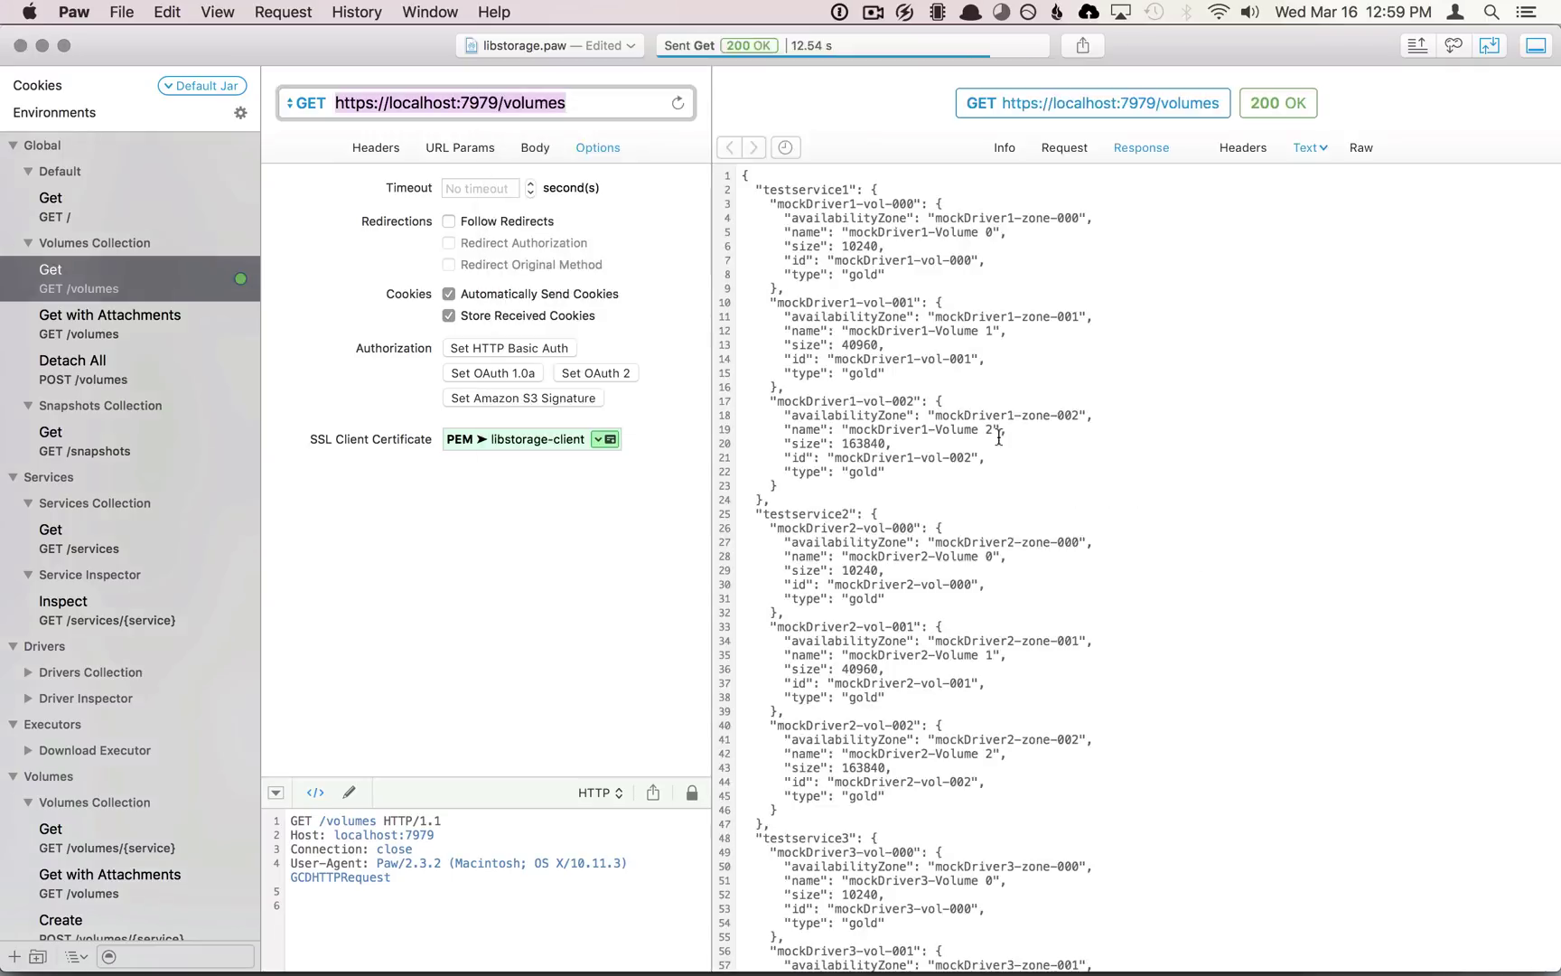
{"action": "scroll", "coordinate": [1016, 379], "scroll_direction": "down", "scroll_amount": 5}
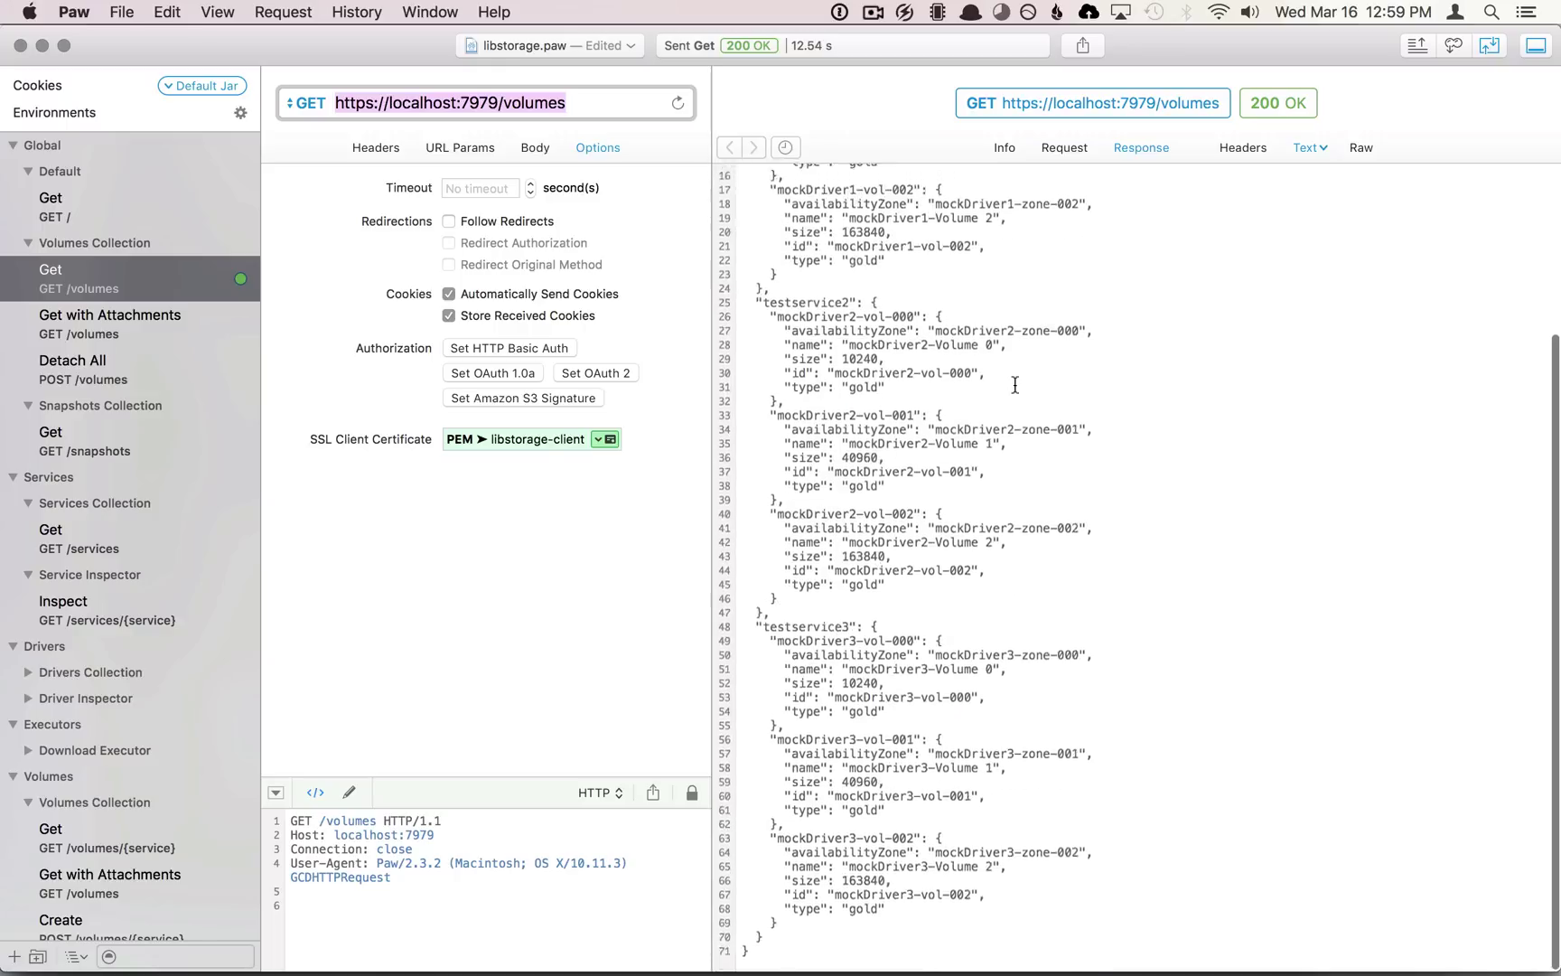
{"action": "scroll", "coordinate": [1016, 385], "scroll_direction": "up", "scroll_amount": 5}
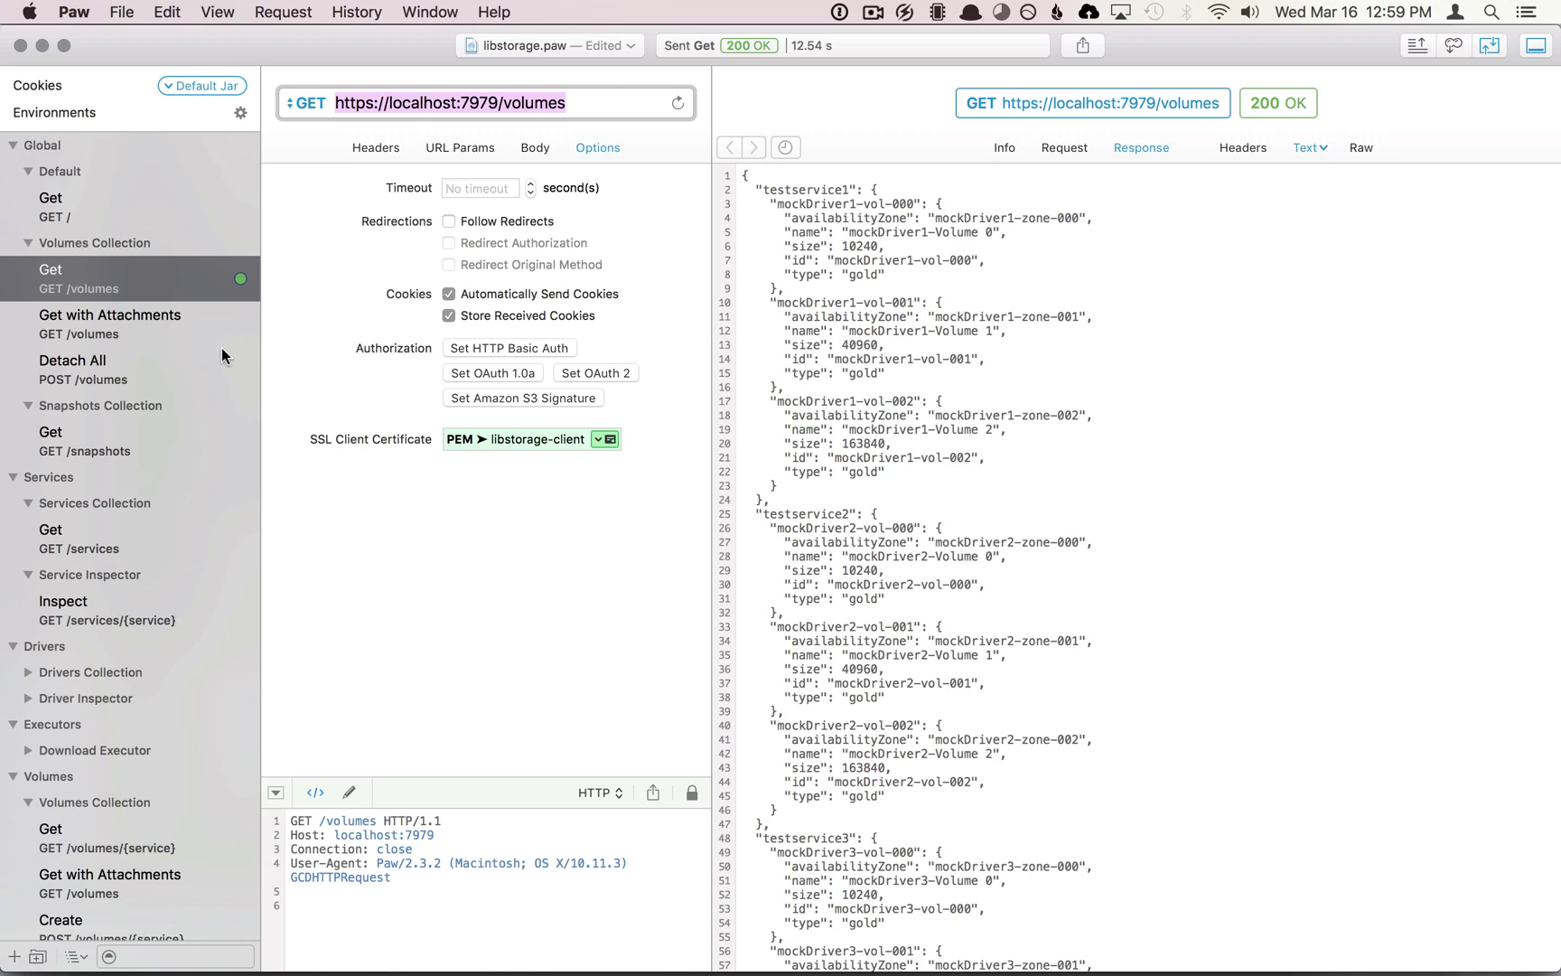
{"action": "scroll", "coordinate": [209, 345], "scroll_direction": "down", "scroll_amount": 10}
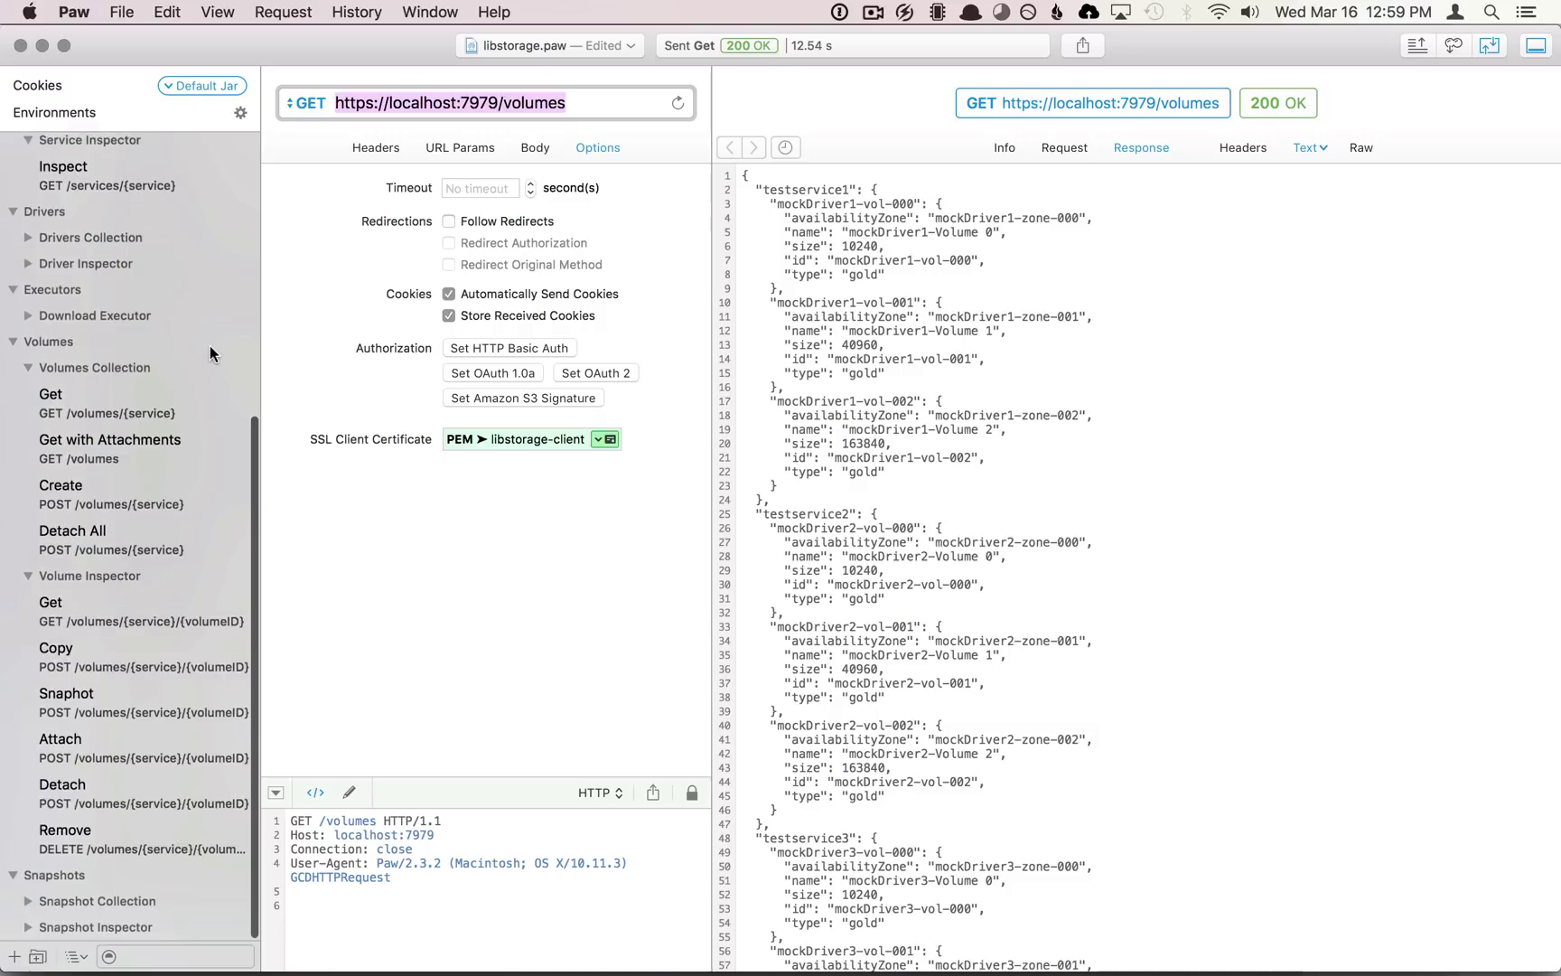
{"action": "scroll", "coordinate": [210, 348], "scroll_direction": "up", "scroll_amount": 10}
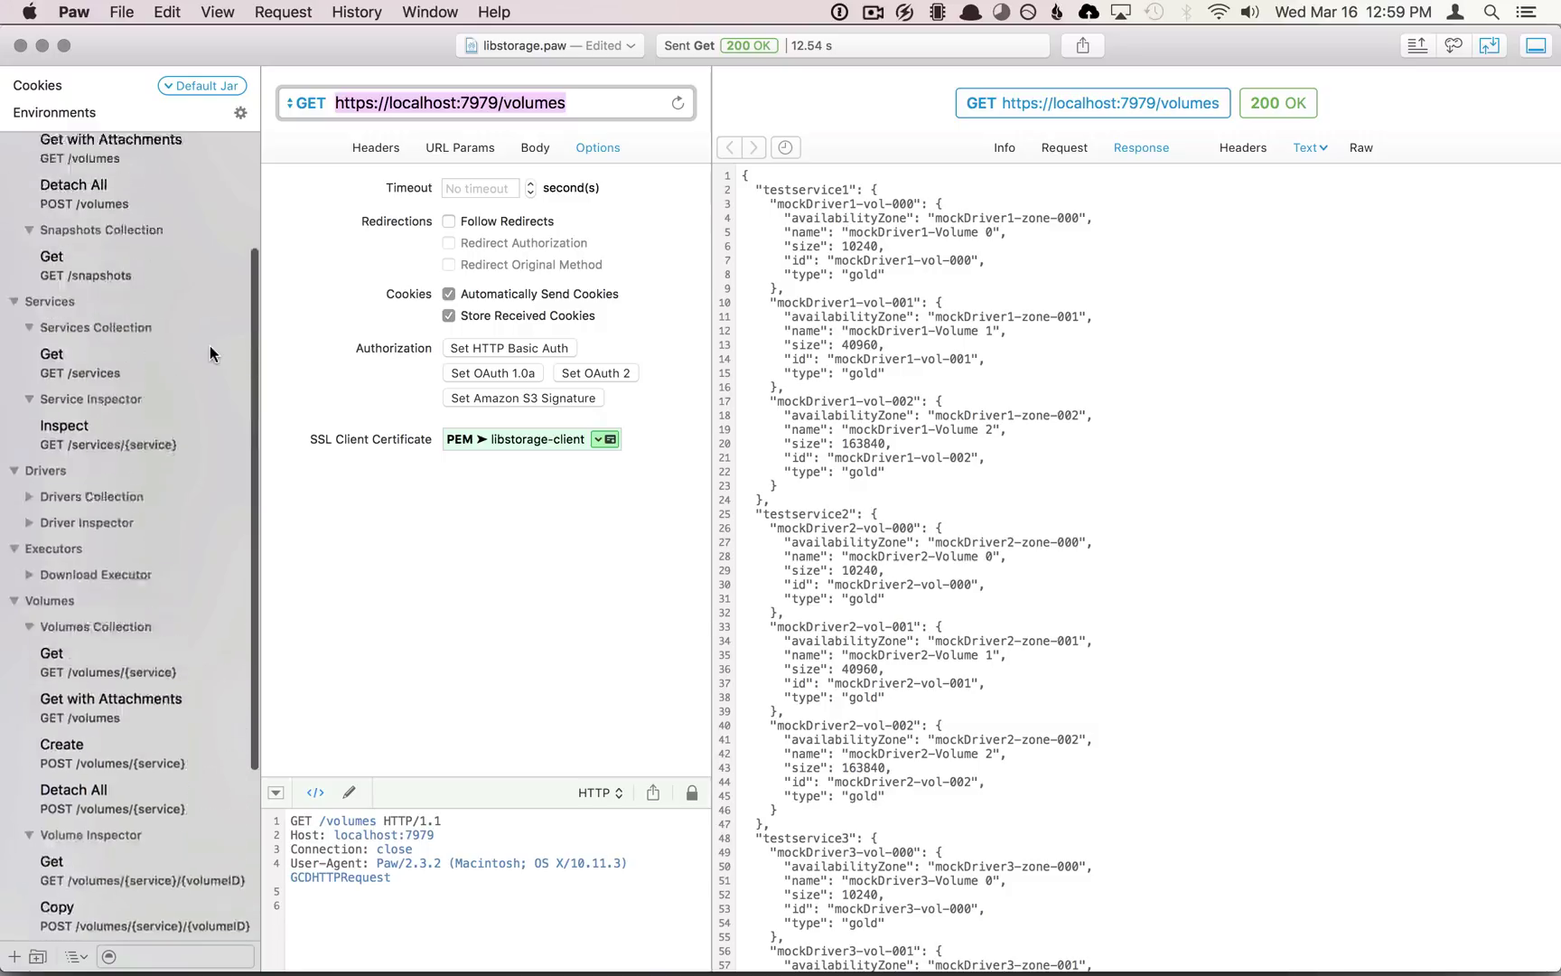